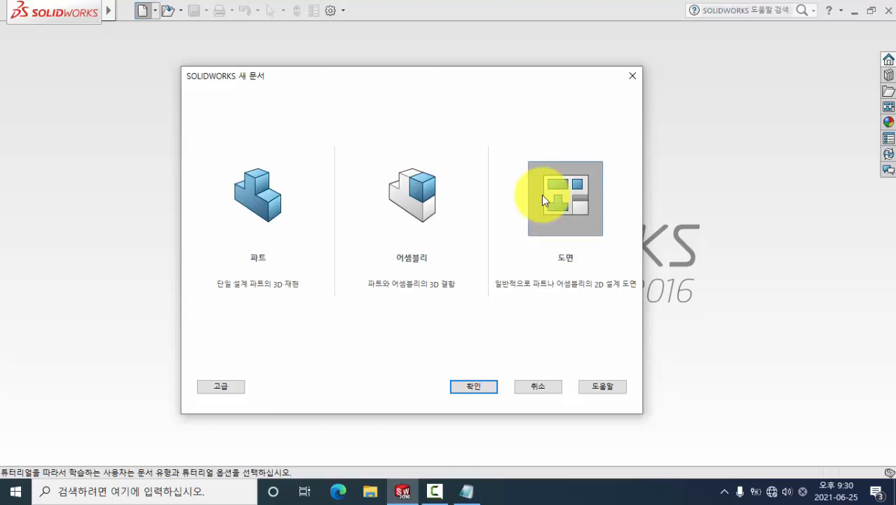
Step: Create a new part document
left_click(260, 206)
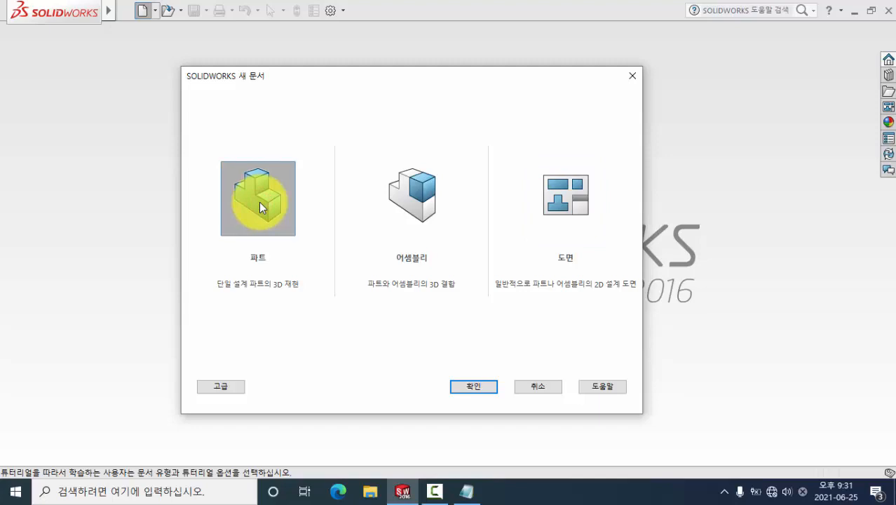
left_click(480, 389)
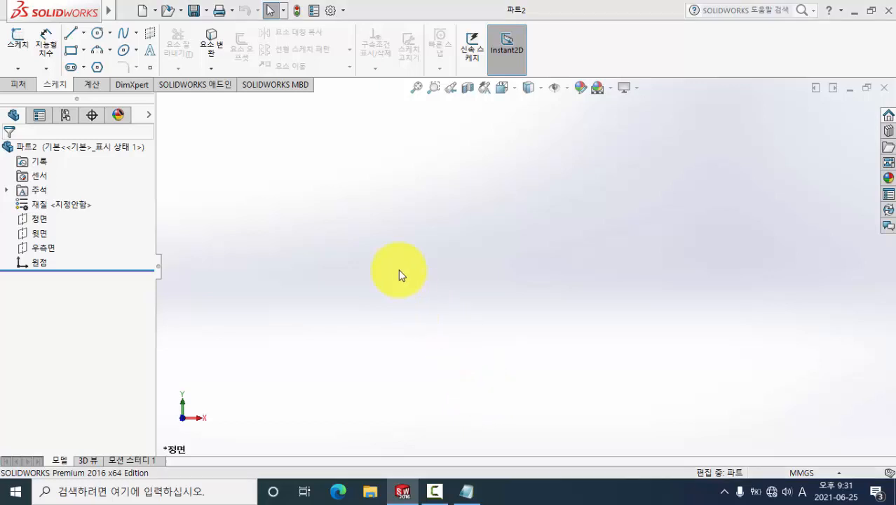
Step: Switch to the blank Notepad window and write the heading "3차원 모델링 작업 순서"
key("alt+Tab")
key("alt+Tab")
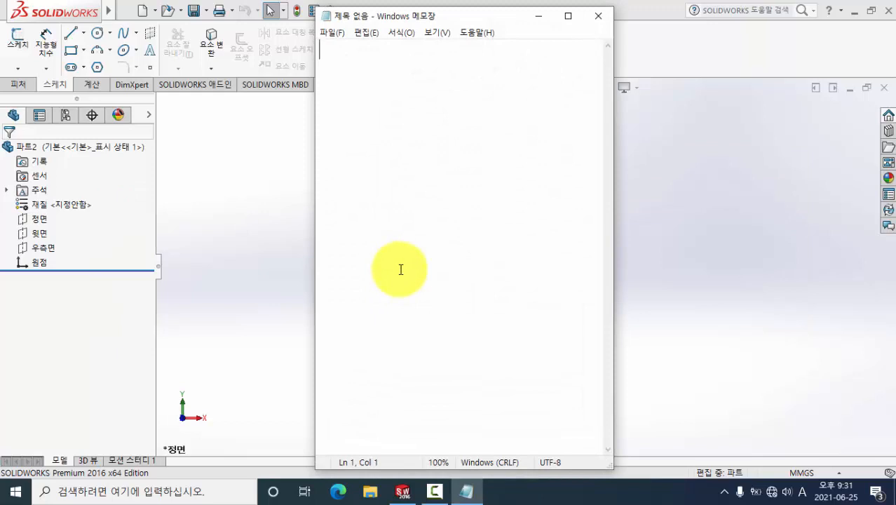
type("3c")
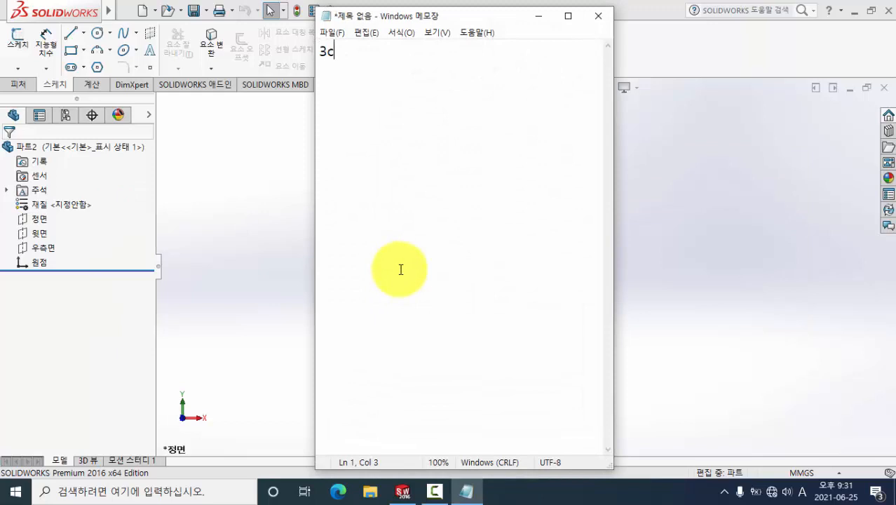
key("BackSpace")
type("차원 모델")
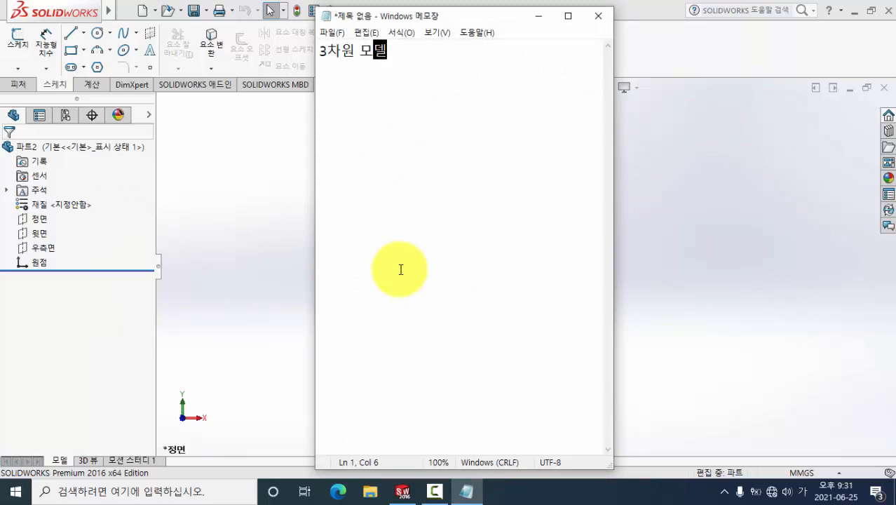
type("링 ㅈ작업 수너")
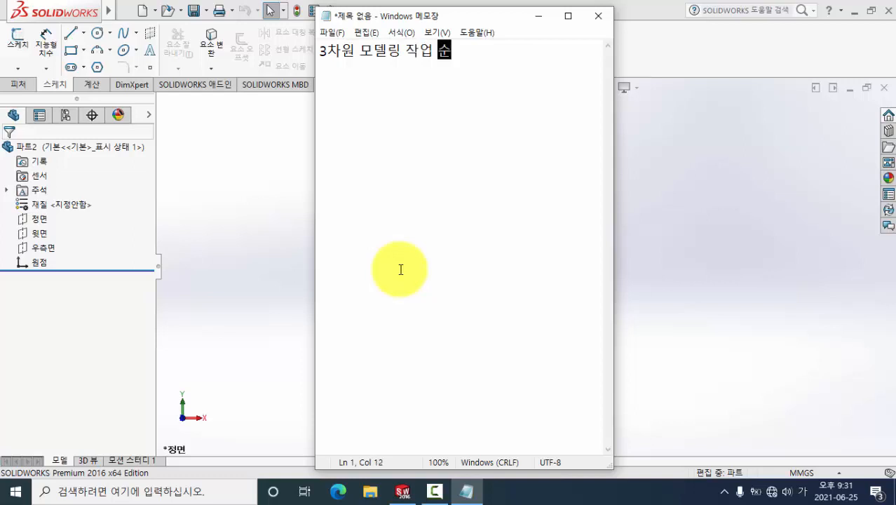
key("BackSpace")
key("BackSpace")
key("BackSpace")
type("순서")
Step: Leave a blank line below the heading and write the first item "1. 평면지정 - 스케치(2d)"
key("Return")
key("Return")
type("1. ")
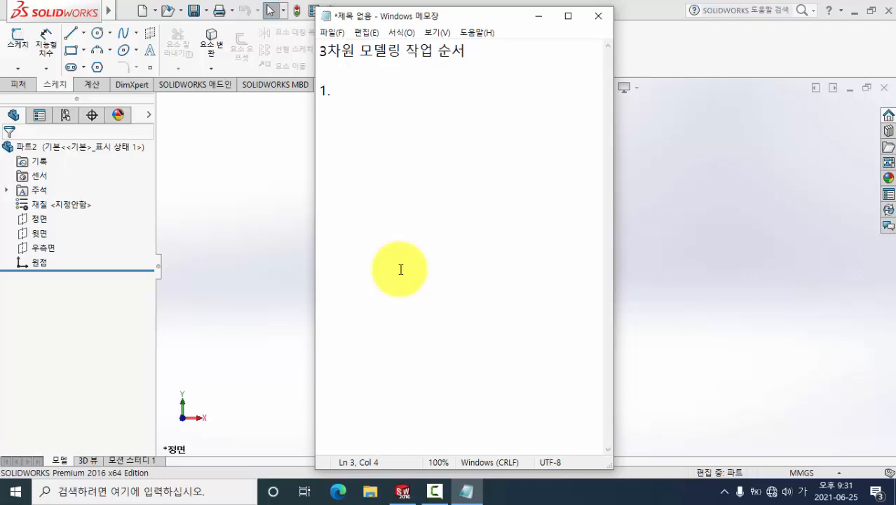
type("펴평면지정 - ")
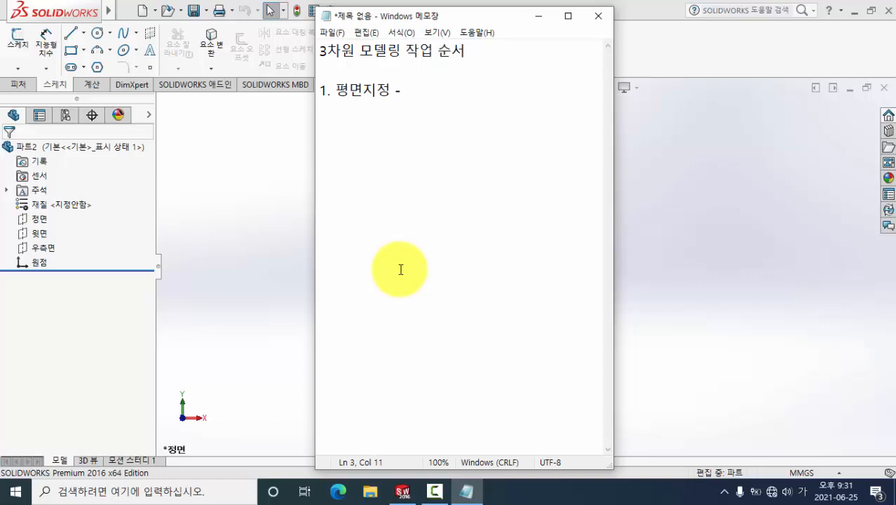
type("스케치(")
key("Hangul")
type("2d")
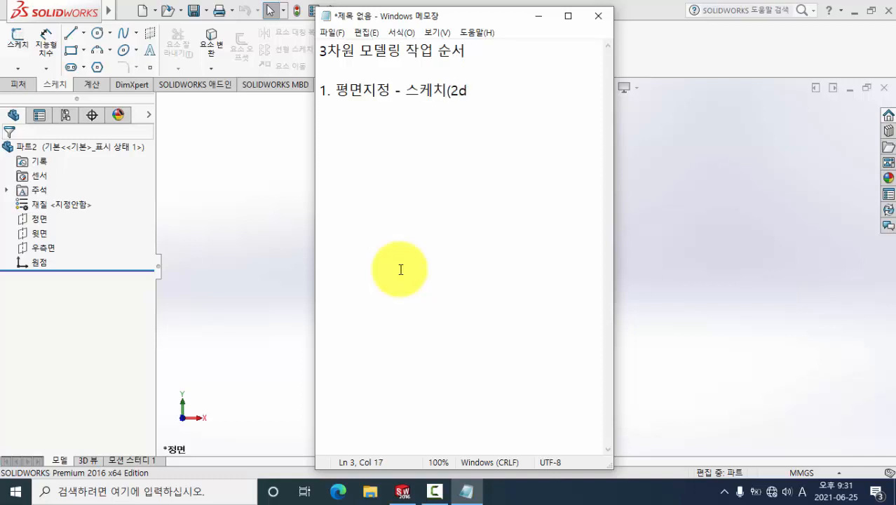
type(")")
Step: Add the second item "2. 스케치 - 대략적인" on a new line of the list
key("Return")
type("2.")
type("tmz")
key("BackSpace")
key("BackSpace")
key("BackSpace")
key("Hangul")
type("스케")
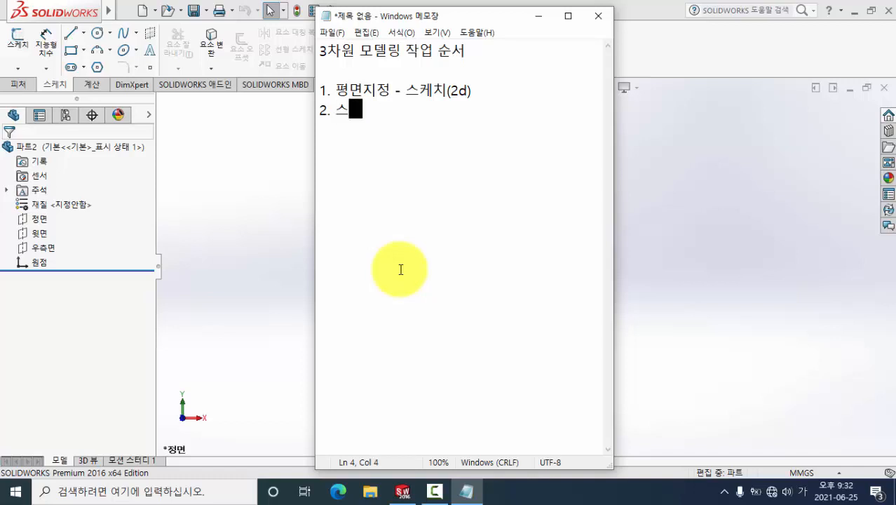
key("BackSpace")
key("BackSpace")
key("BackSpace")
type("슼체")
key("BackSpace")
key("BackSpace")
key("BackSpace")
type("스케치 - ")
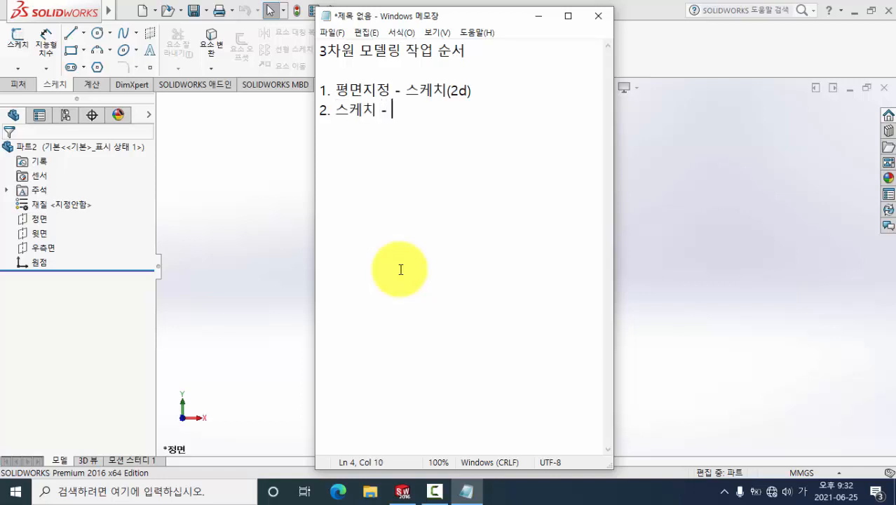
type("대략적인")
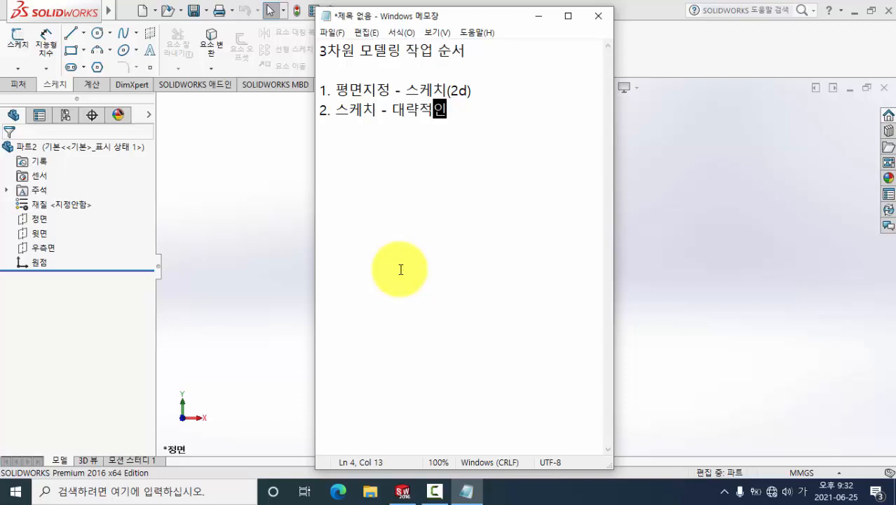
Step: Add the third item "3. 구속 - 치수, 형상" on a new line
key("Return")
type("3.")
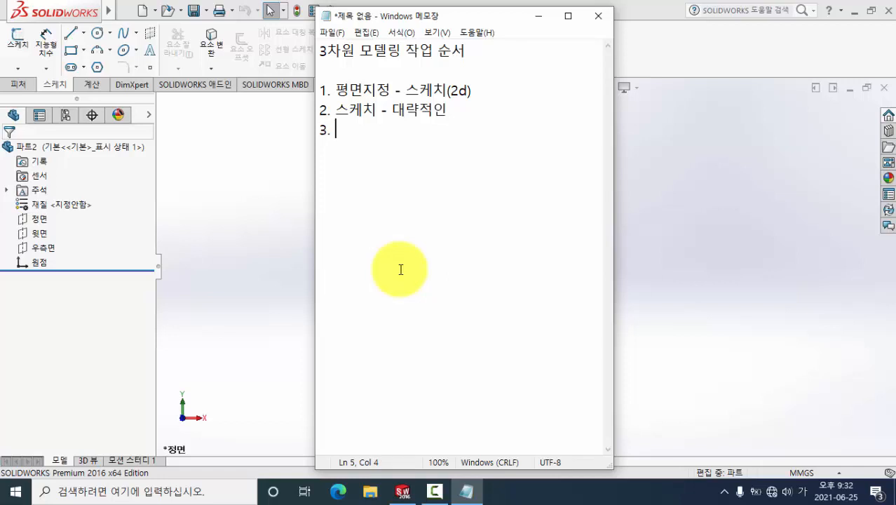
type("구속")
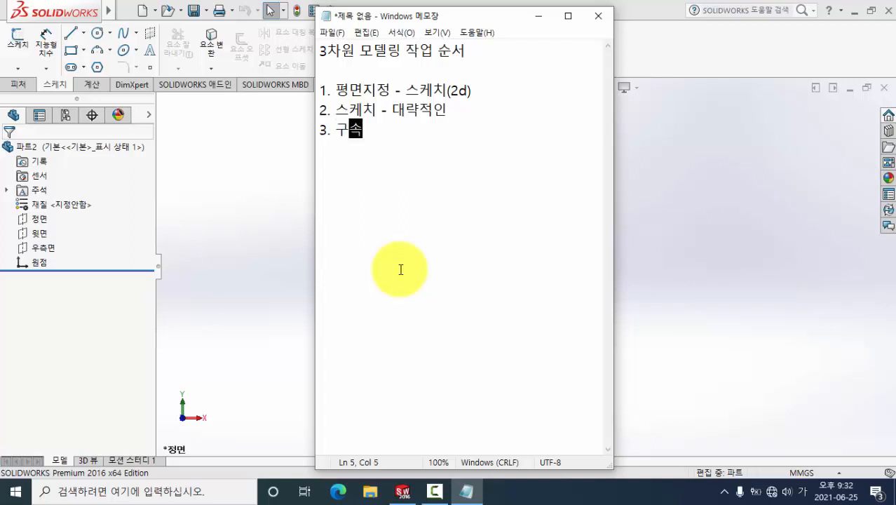
type(" -")
type("치수,")
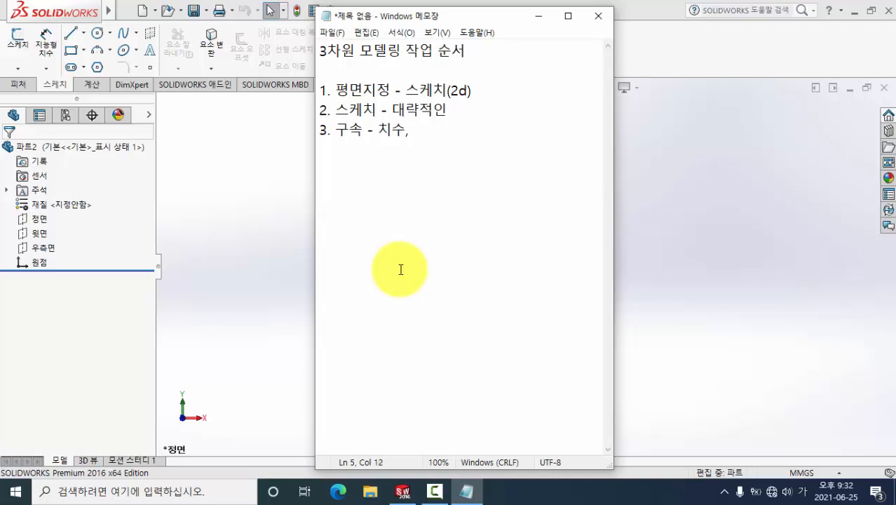
type(" 형상")
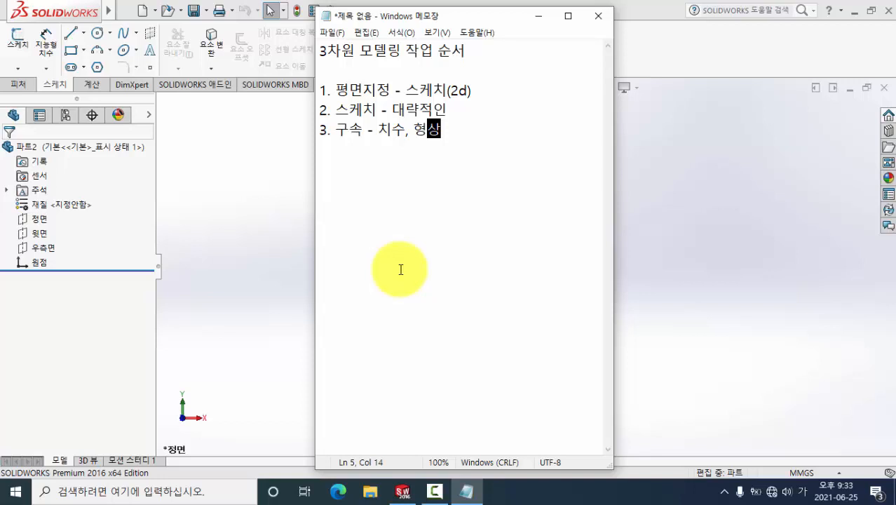
Step: Add the fourth item "4. 스케치마무리" on a new line
key("Return")
type("4. ")
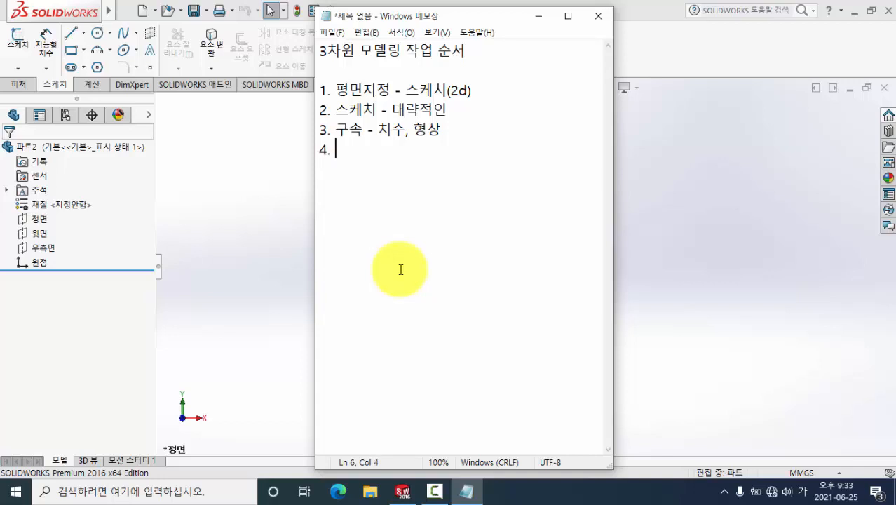
type("스케치마")
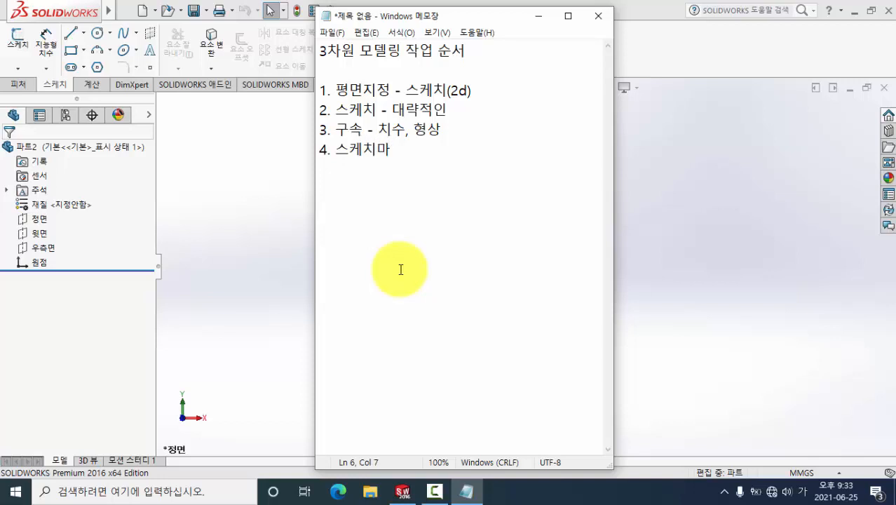
type("무리")
Step: Add the fifth item "5. 3차원모델링- 돌출, 회전, 등..." and minimize Notepad to return to SOLIDWORKS
key("Return")
type("5. 3차원모델링")
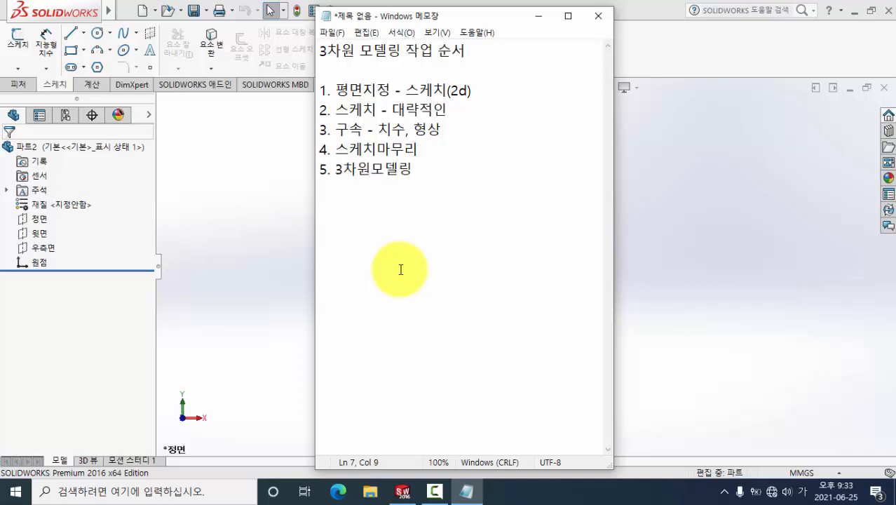
type("- ")
type("돌ㅊ")
type("ㅜㄹ,")
type(" 회전,")
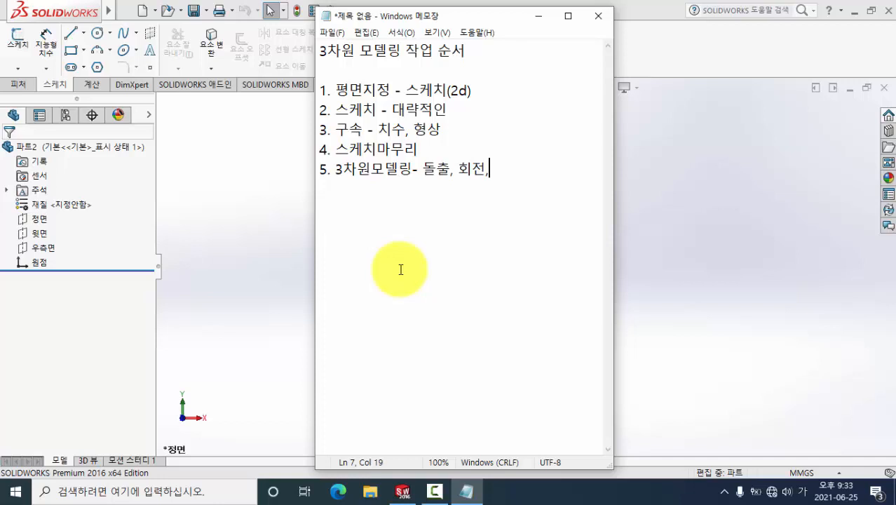
type("등...")
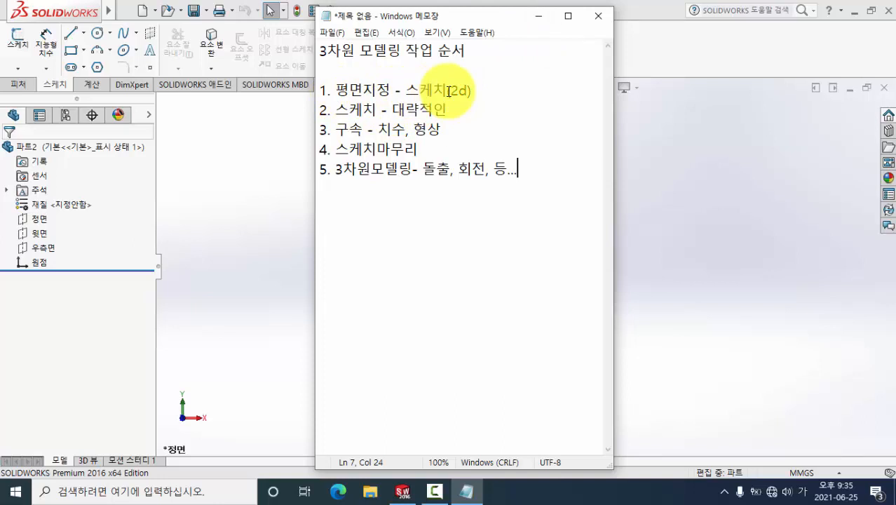
left_click(539, 16)
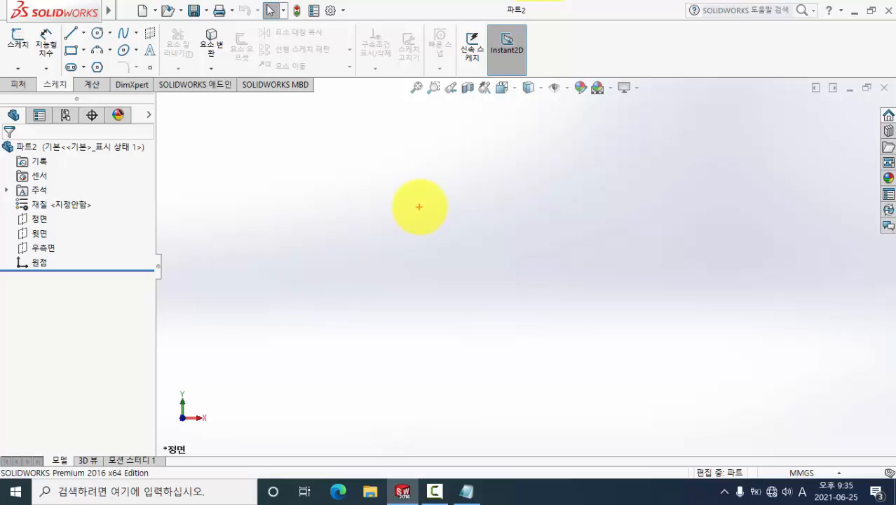
Step: Draw red X, Y and Z axis arrows from a common origin with the screen pen and letter each axis
left_click(428, 167)
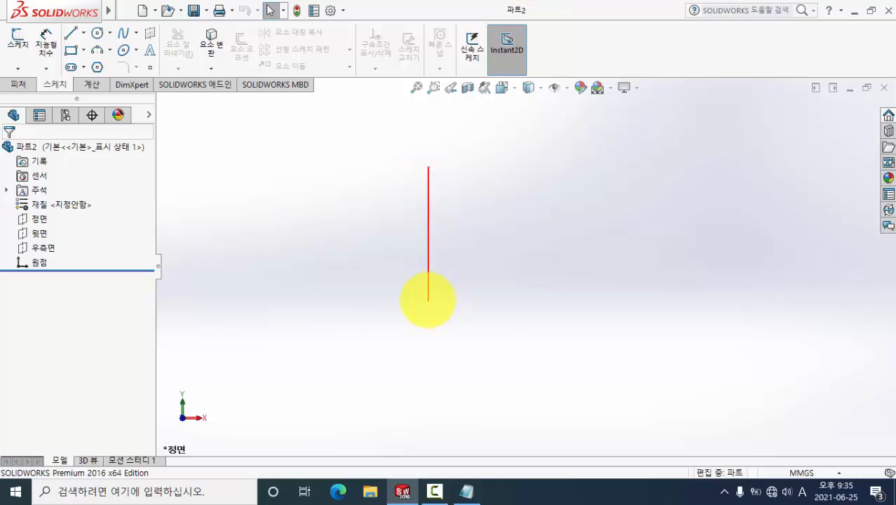
left_click(428, 300)
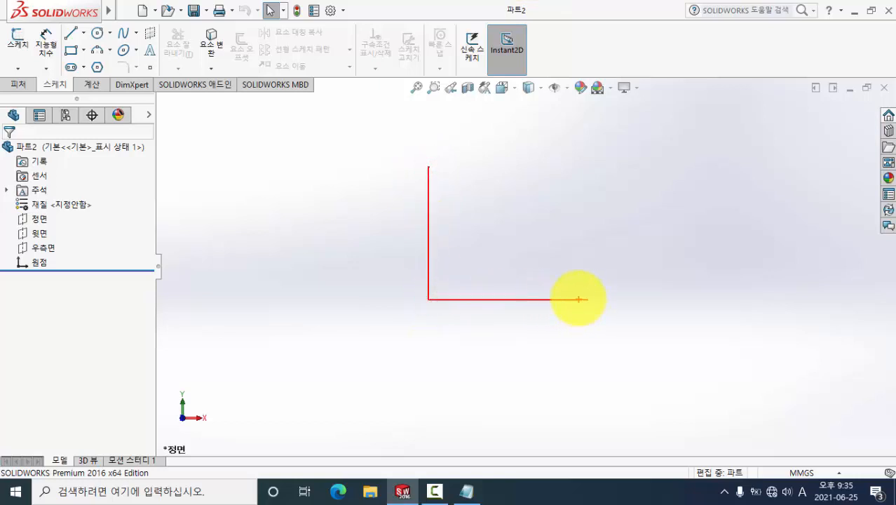
left_click_drag(581, 293, 596, 300)
left_click_drag(596, 300, 581, 308)
left_click(616, 301)
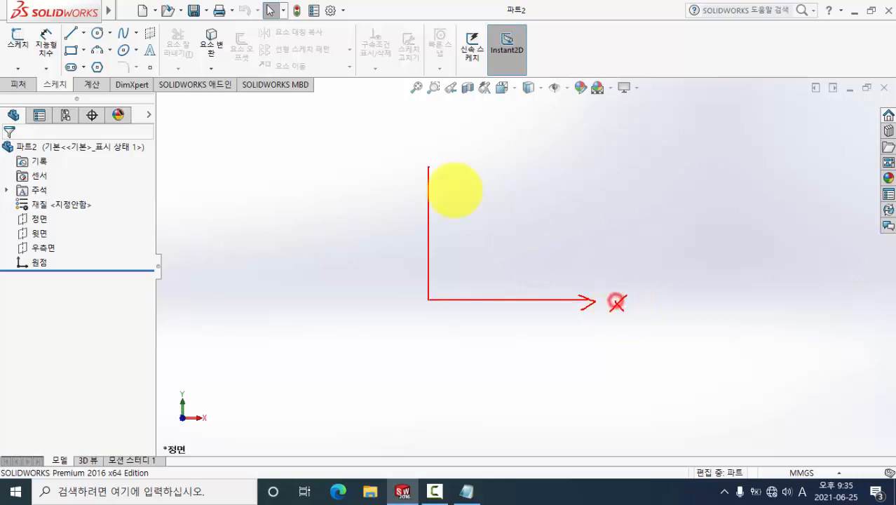
left_click_drag(428, 165, 442, 173)
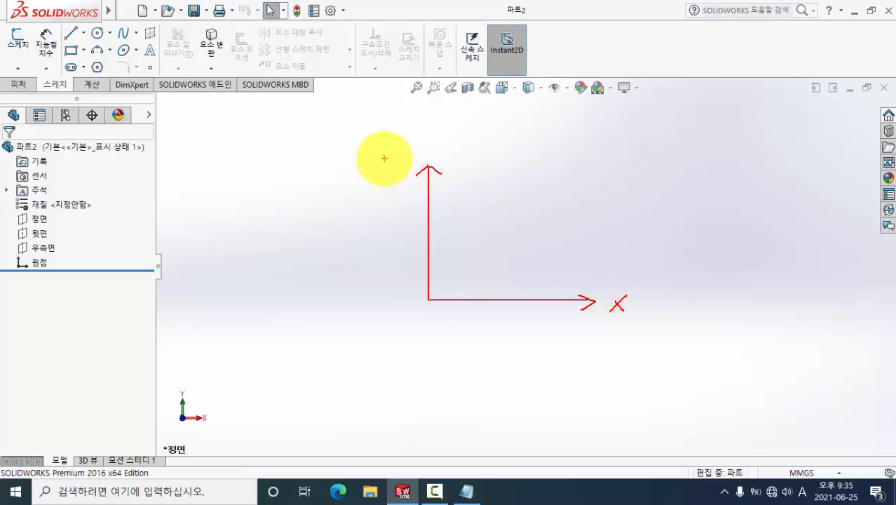
left_click_drag(385, 158, 396, 167)
left_click_drag(408, 158, 396, 186)
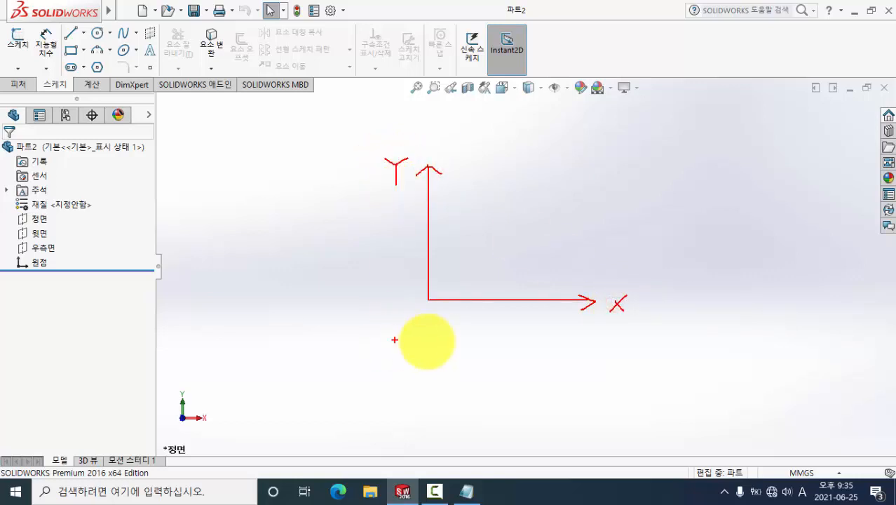
mouse_move(428, 300)
left_mouse_down()
mouse_move(334, 382)
mouse_move(339, 370)
mouse_move(349, 383)
mouse_move(327, 421)
left_mouse_up()
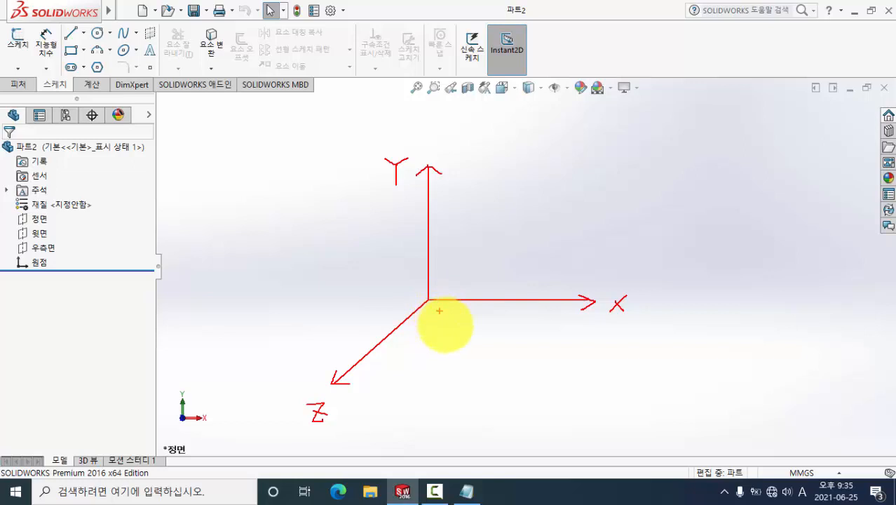
Step: Draw a small red loop in each of the three regions between the axes beside the origin
mouse_move(452, 284)
left_mouse_down()
mouse_move(443, 280)
mouse_move(448, 288)
left_mouse_up()
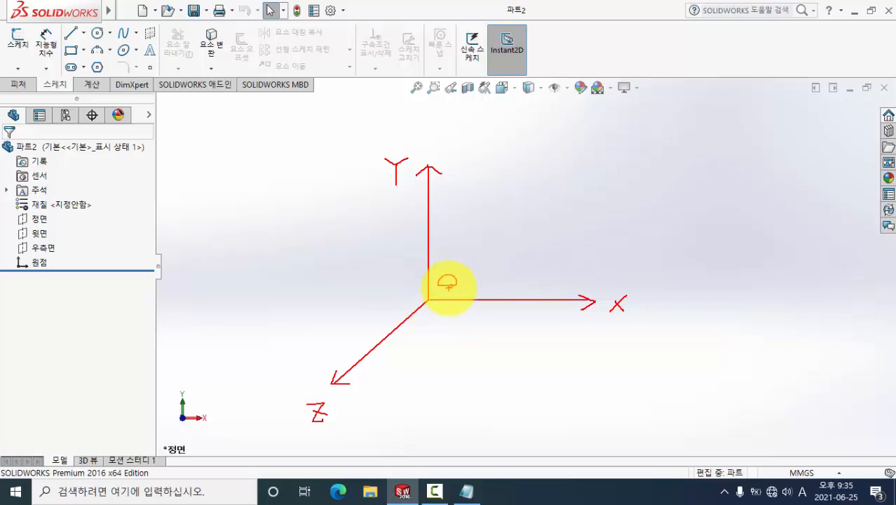
left_click(411, 297)
left_click_drag(410, 296, 439, 312)
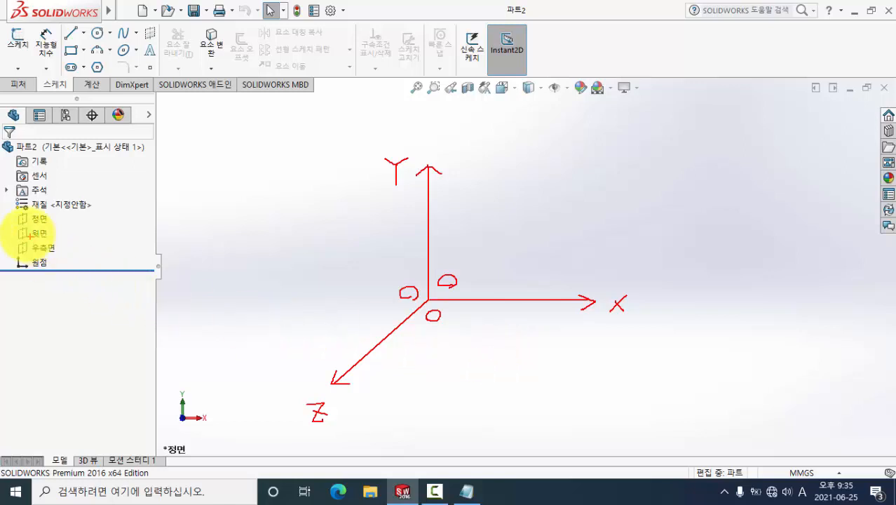
Step: Box the 정면, 윗면 and 우측면 planes in red, and mark the 원점 entry and the drawn origin in blue
left_click_drag(12, 210, 62, 256)
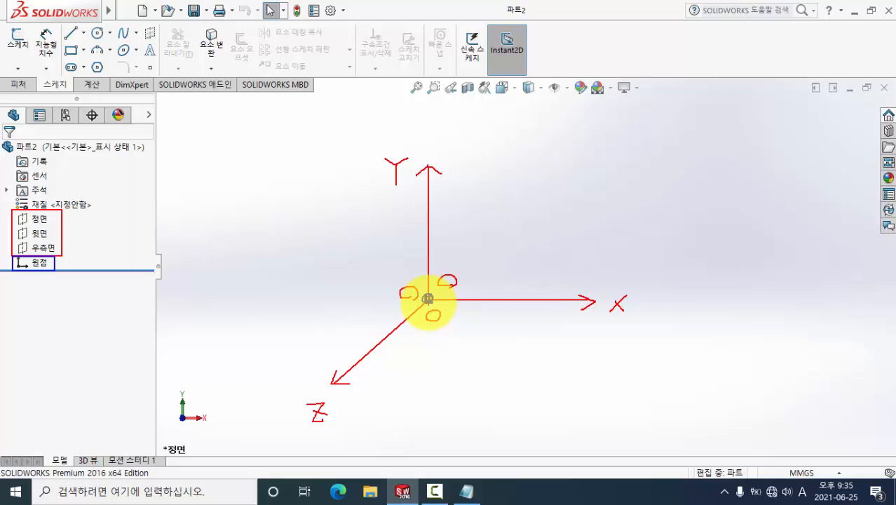
left_click(428, 298)
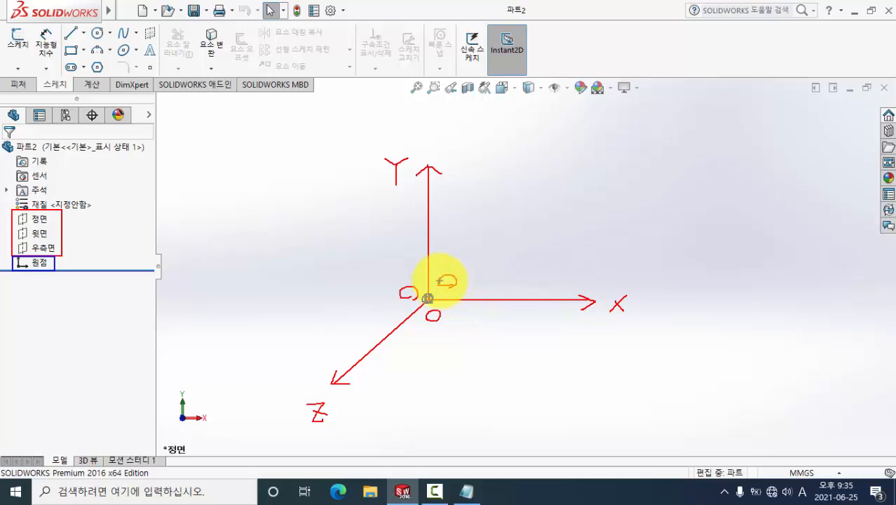
left_click(444, 282)
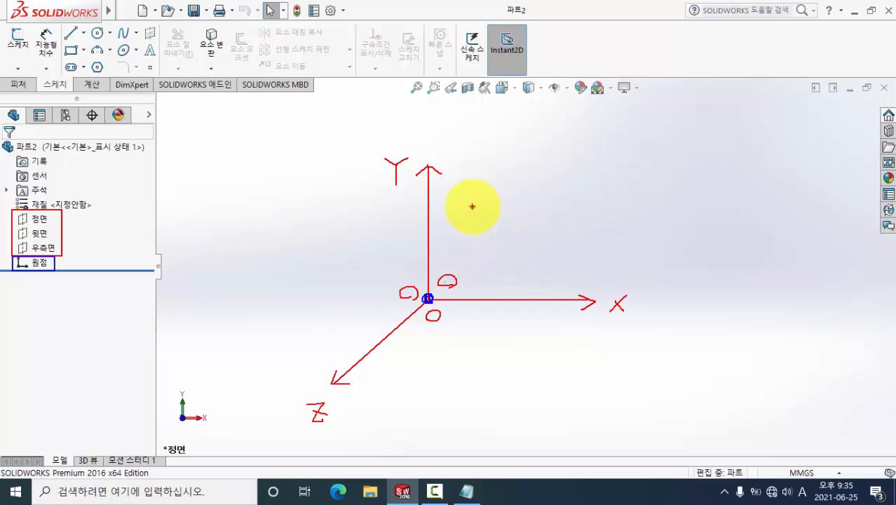
Step: Draw a blue rectangle in the region between the X and Y axes and mark its width and height with green dimension arrows
left_click_drag(472, 207, 567, 261)
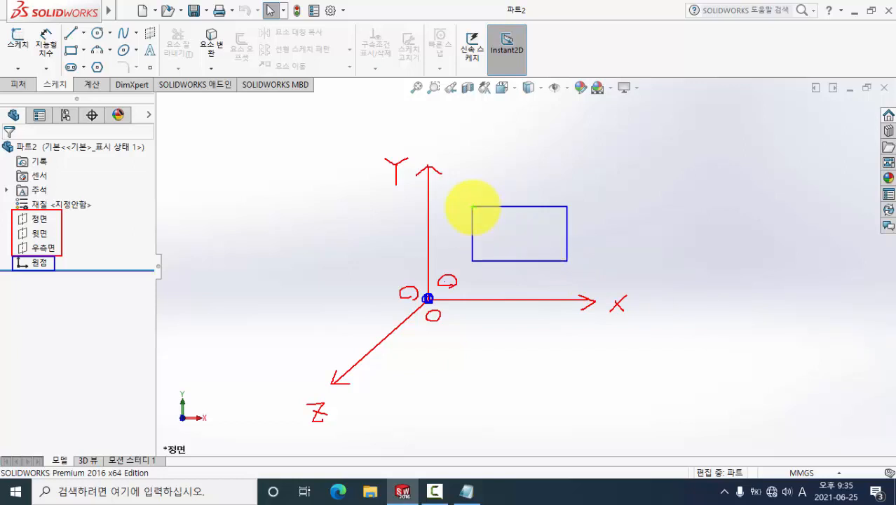
left_click(472, 206)
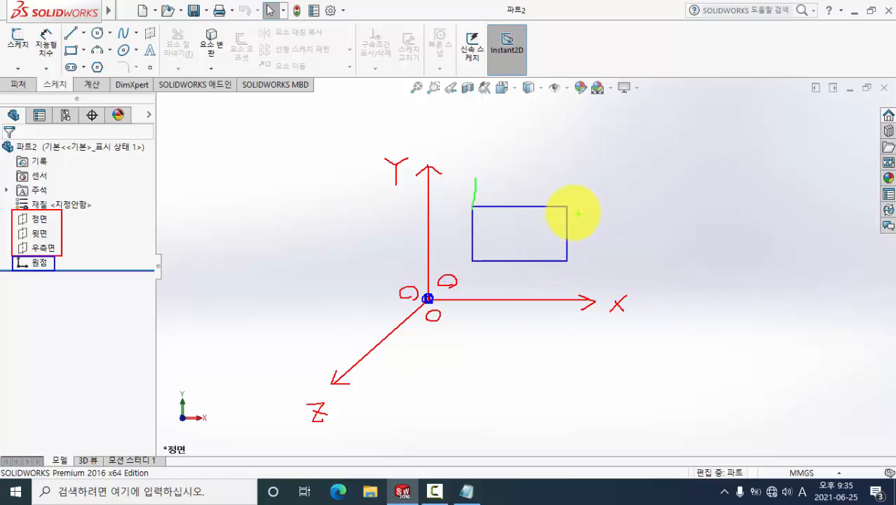
left_click(566, 211)
mouse_move(477, 186)
left_mouse_down()
mouse_move(562, 186)
mouse_move(556, 179)
mouse_move(557, 193)
left_mouse_up()
mouse_move(486, 180)
left_mouse_down()
mouse_move(478, 188)
mouse_move(485, 194)
left_mouse_up()
mouse_move(570, 209)
left_mouse_down()
mouse_move(628, 210)
mouse_move(605, 254)
mouse_move(625, 256)
mouse_move(607, 256)
left_mouse_up()
left_click(598, 248)
mouse_move(595, 220)
left_mouse_down()
mouse_move(602, 212)
mouse_move(609, 222)
left_mouse_up()
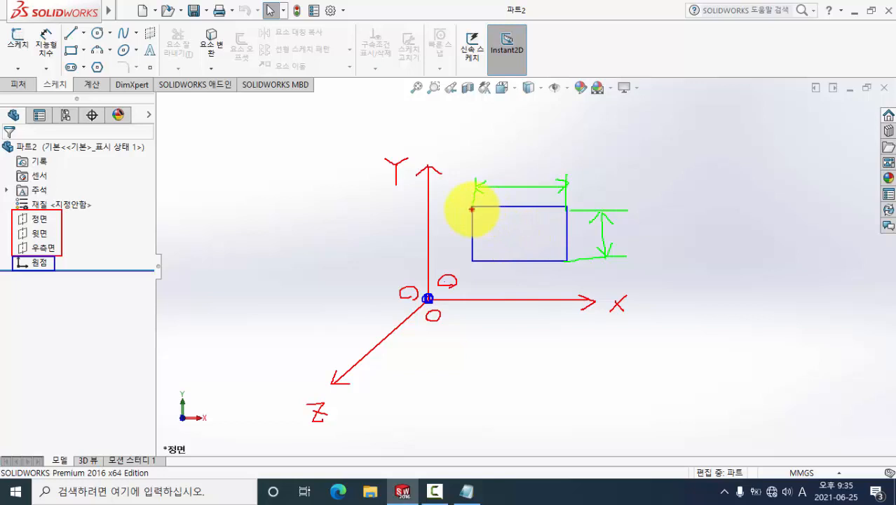
Step: Draw blue lines from the rectangle's corners along the Z direction and close them with a front face
mouse_move(472, 209)
left_mouse_down()
mouse_move(381, 287)
mouse_move(386, 267)
mouse_move(404, 293)
left_mouse_up()
left_click_drag(473, 261, 403, 303)
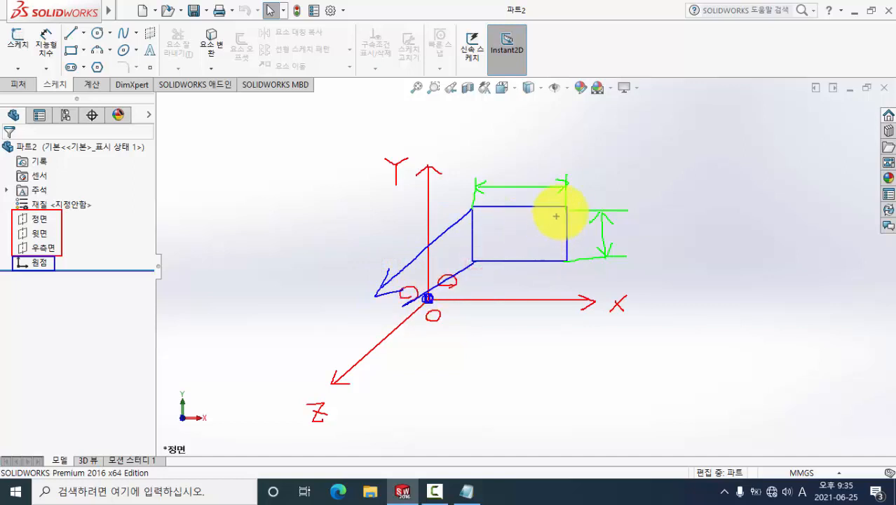
left_click_drag(565, 208, 467, 273)
left_click_drag(566, 256, 490, 306)
mouse_move(401, 278)
left_mouse_down()
mouse_move(401, 321)
mouse_move(500, 281)
mouse_move(400, 271)
mouse_move(402, 278)
left_mouse_up()
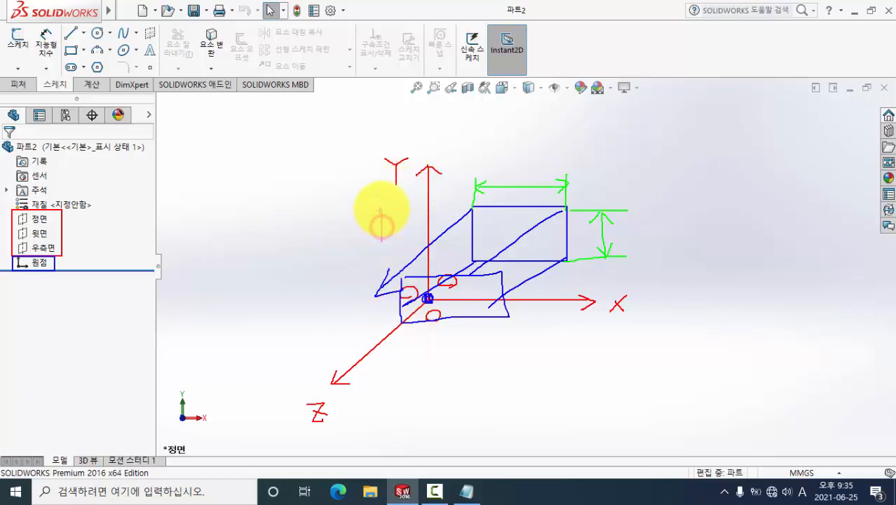
Step: Draw a magenta side-plane parallelogram beside the Y axis and mark its two dimensions with magenta arrows
mouse_move(381, 208)
left_mouse_down()
mouse_move(309, 253)
mouse_move(303, 289)
mouse_move(386, 270)
left_mouse_up()
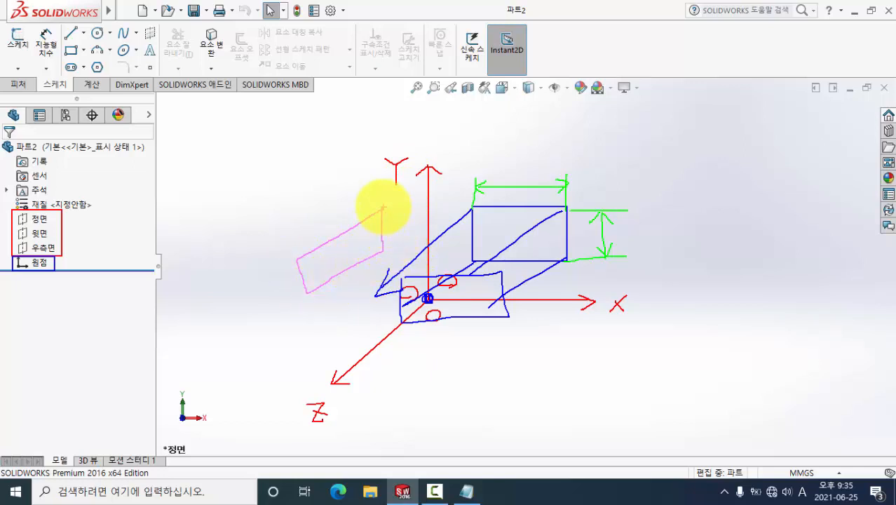
left_click_drag(379, 206, 380, 200)
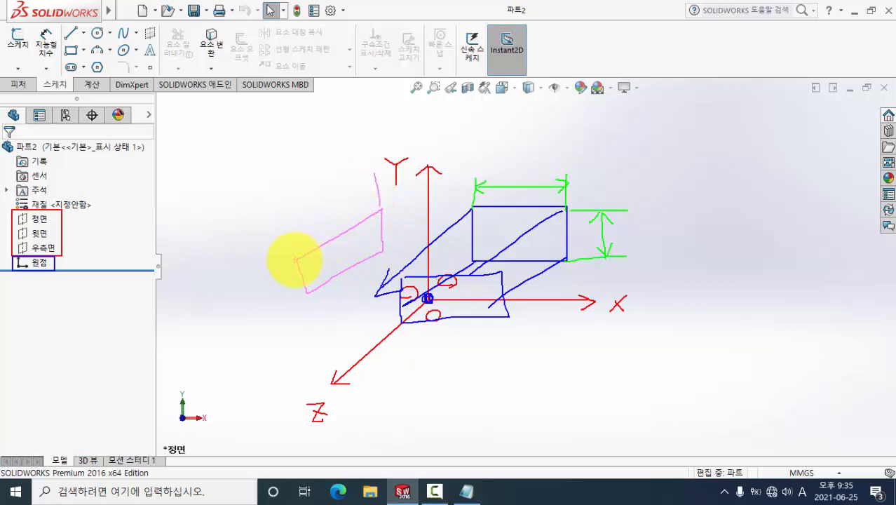
left_click_drag(294, 258, 294, 219)
left_click_drag(364, 187, 377, 185)
mouse_move(352, 178)
left_mouse_down()
mouse_move(364, 179)
mouse_move(356, 201)
mouse_move(304, 210)
mouse_move(303, 223)
left_mouse_up()
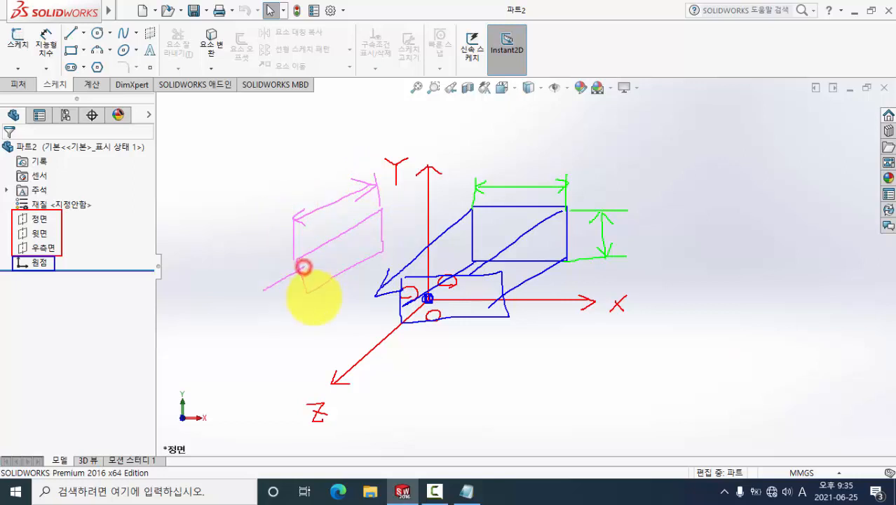
mouse_move(306, 290)
left_mouse_down()
mouse_move(273, 315)
mouse_move(283, 293)
left_mouse_up()
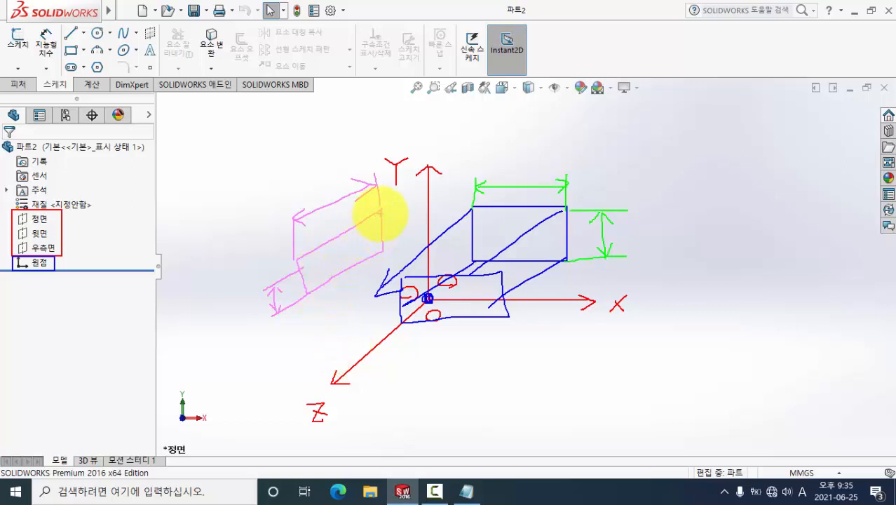
Step: Extend magenta lines from the side-plane parallelogram's corners along the X direction and draw the end face
left_click_drag(381, 213, 533, 214)
left_click_drag(313, 264, 494, 260)
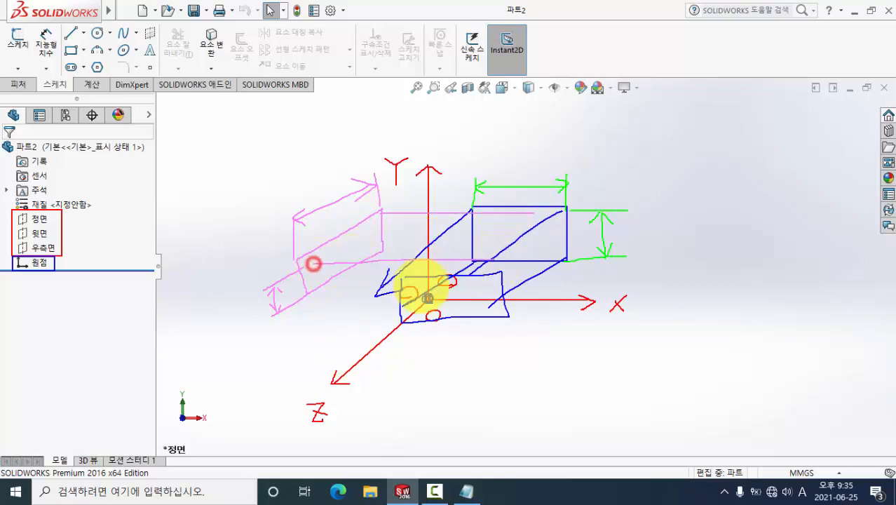
left_click_drag(308, 296, 481, 296)
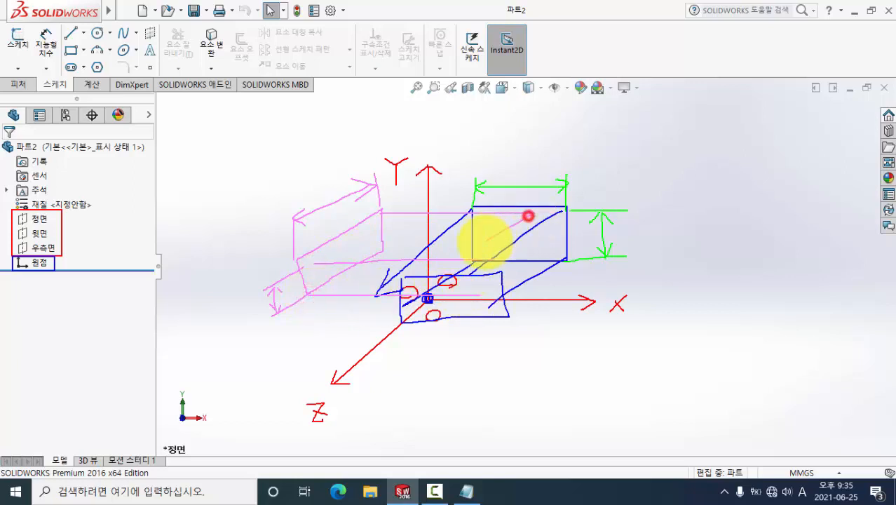
mouse_move(528, 216)
left_mouse_down()
mouse_move(486, 287)
mouse_move(540, 211)
mouse_move(544, 253)
left_mouse_up()
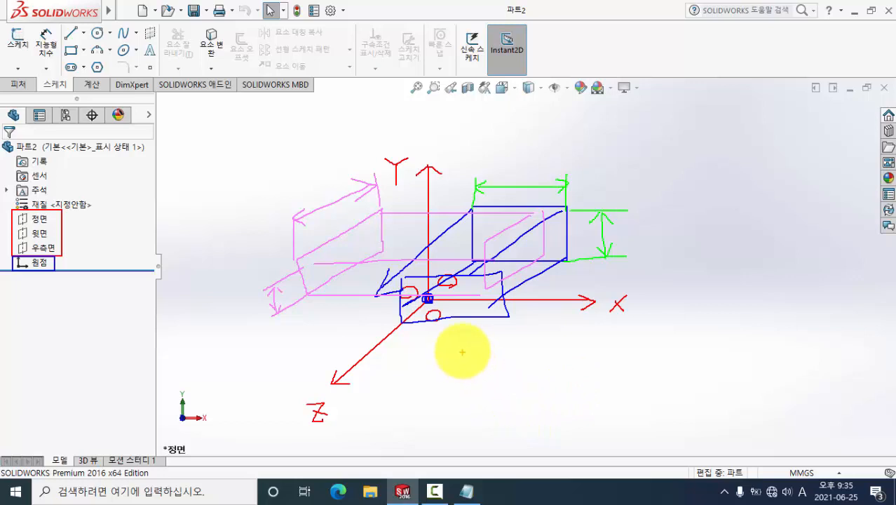
Step: Trace the loop below the origin in orange, then draw an orange parallelogram beneath the X axis with arrows for its two dimensions
left_click(436, 320)
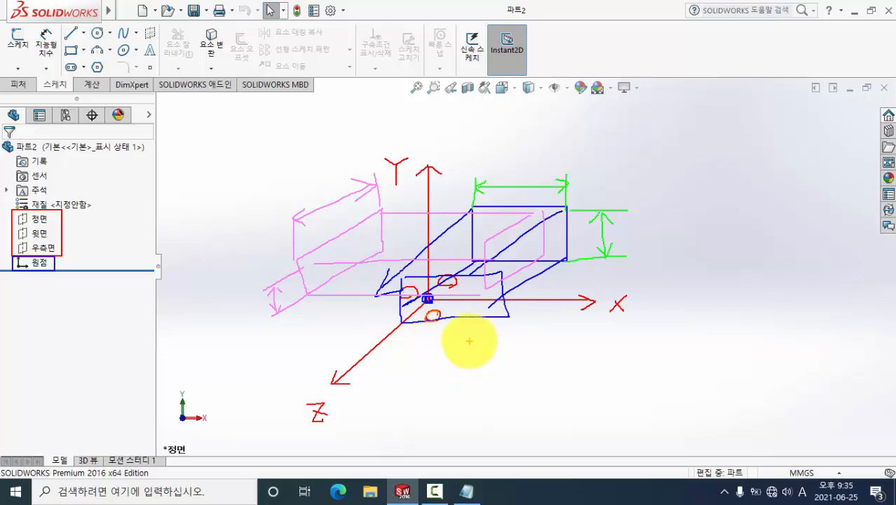
mouse_move(466, 341)
left_mouse_down()
mouse_move(458, 349)
mouse_move(463, 341)
mouse_move(562, 338)
mouse_move(526, 366)
mouse_move(427, 368)
mouse_move(525, 367)
mouse_move(516, 377)
mouse_move(402, 385)
mouse_move(418, 381)
left_mouse_up()
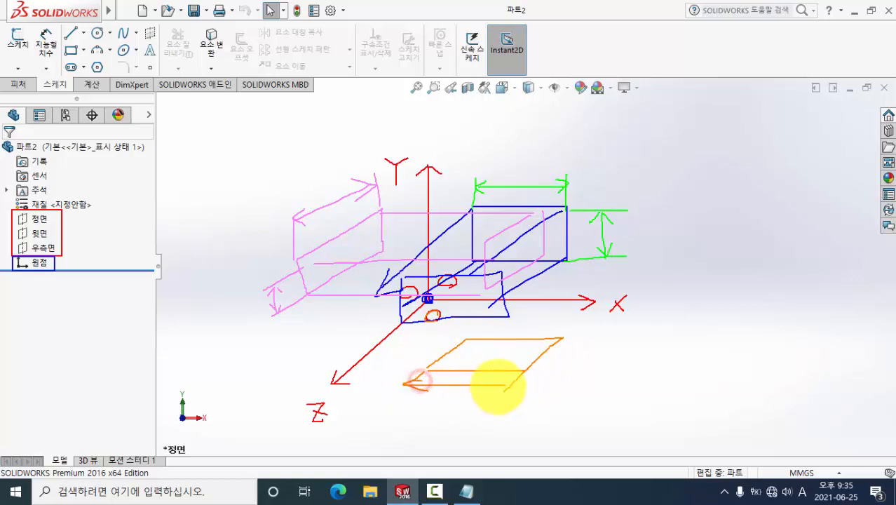
left_click_drag(565, 341, 601, 341)
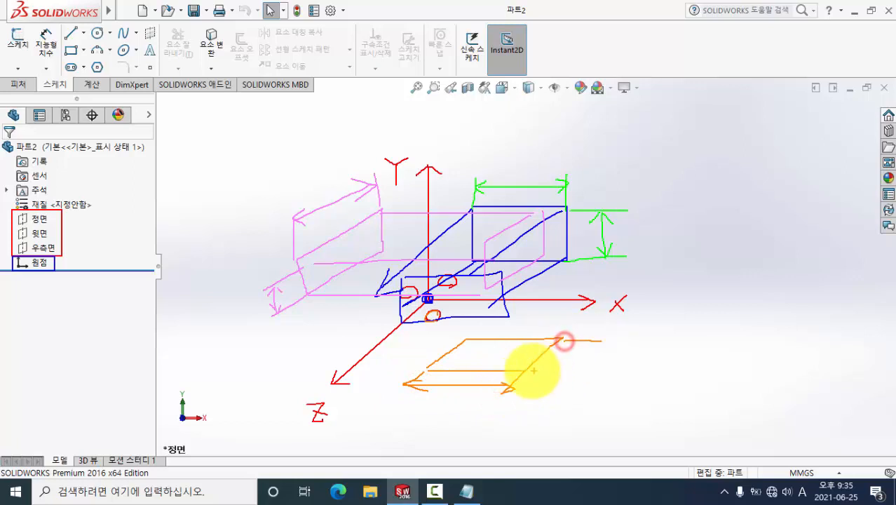
left_click_drag(526, 371, 577, 378)
mouse_move(587, 342)
left_mouse_down()
mouse_move(559, 376)
mouse_move(590, 353)
left_mouse_up()
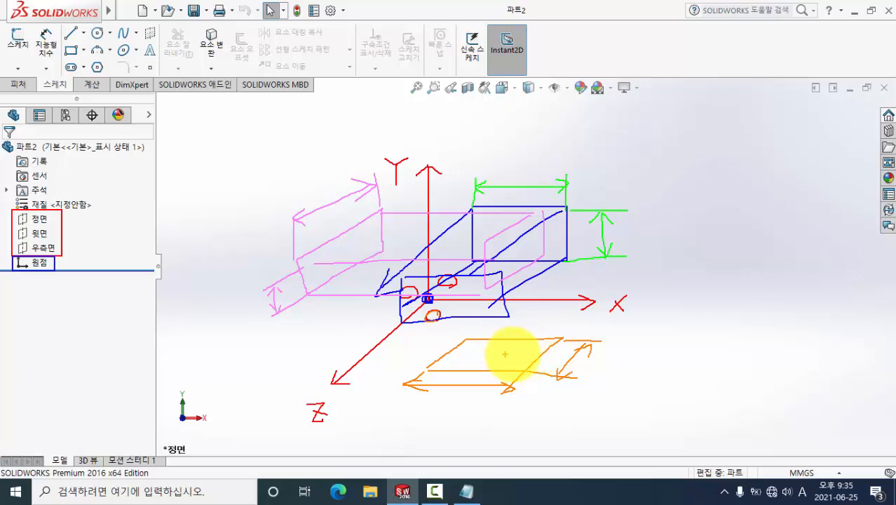
Step: Raise orange vertical lines from the lower parallelogram's corners along the Y direction and draw the upper face
left_click_drag(561, 340, 561, 208)
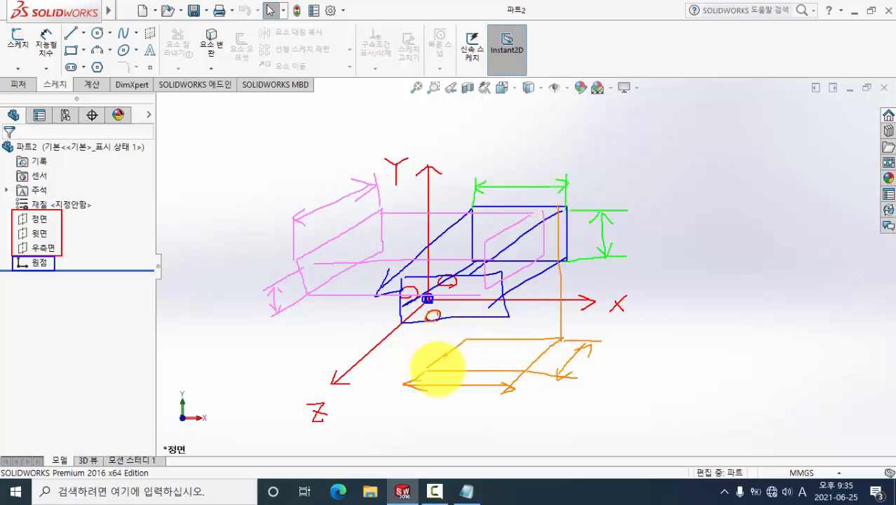
mouse_move(437, 368)
left_mouse_down()
mouse_move(436, 313)
mouse_move(475, 245)
left_mouse_up()
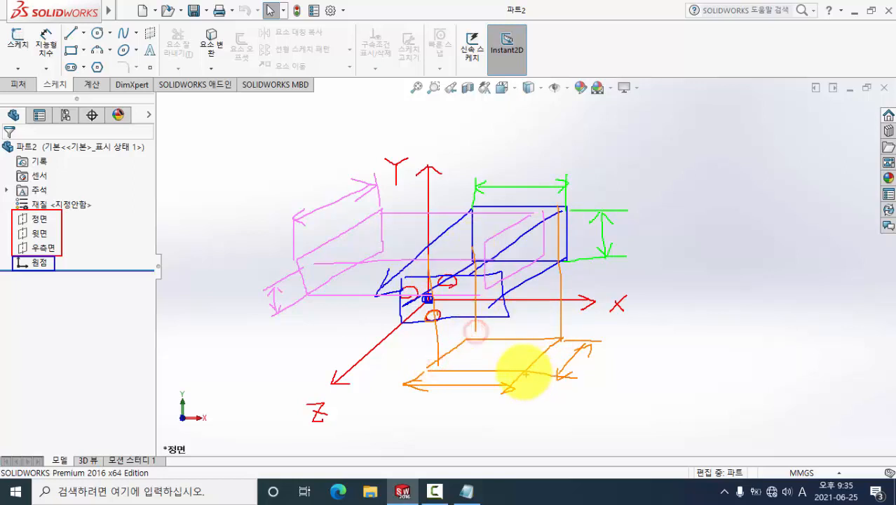
mouse_move(525, 372)
left_mouse_down()
mouse_move(522, 233)
mouse_move(442, 261)
mouse_move(549, 223)
mouse_move(483, 228)
left_mouse_up()
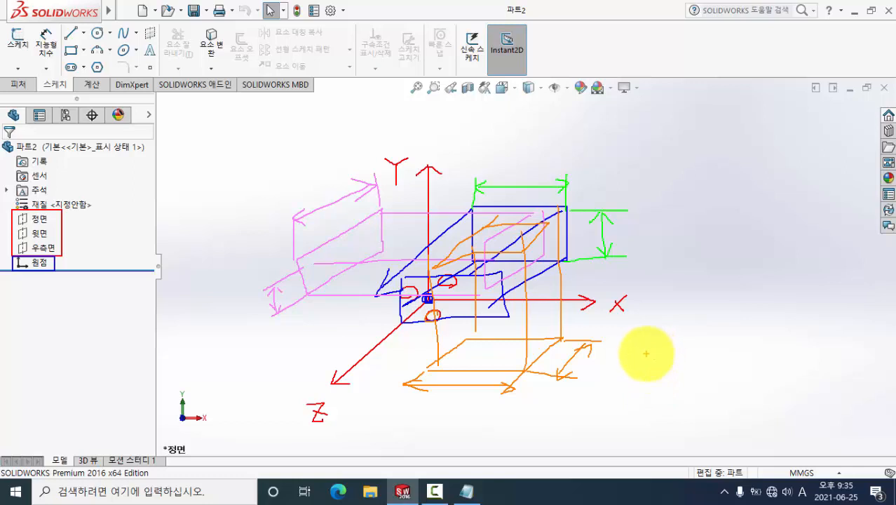
Step: Draw small separate example profiles, including a parallelogram and a circle, in the empty area beyond the X axis
mouse_move(681, 235)
left_mouse_down()
mouse_move(703, 219)
mouse_move(754, 215)
mouse_move(674, 243)
left_mouse_up()
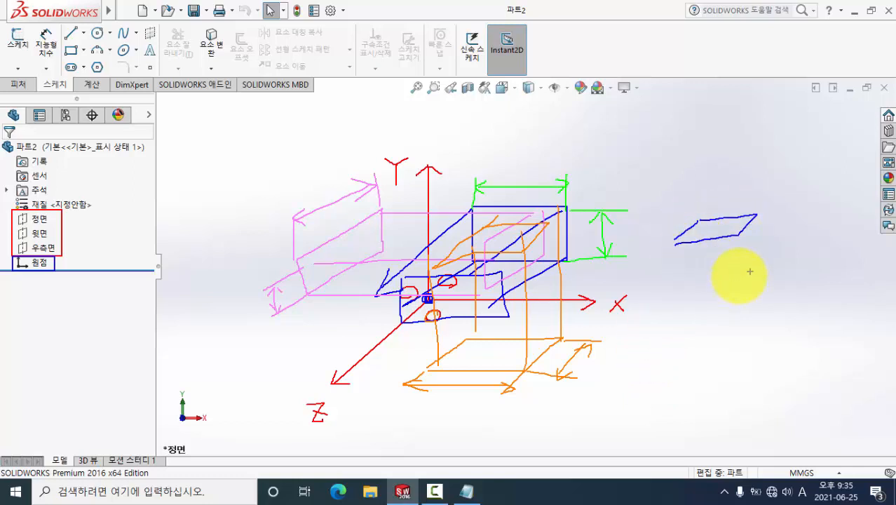
mouse_move(799, 224)
left_mouse_down()
mouse_move(786, 226)
mouse_move(808, 240)
mouse_move(793, 223)
left_mouse_up()
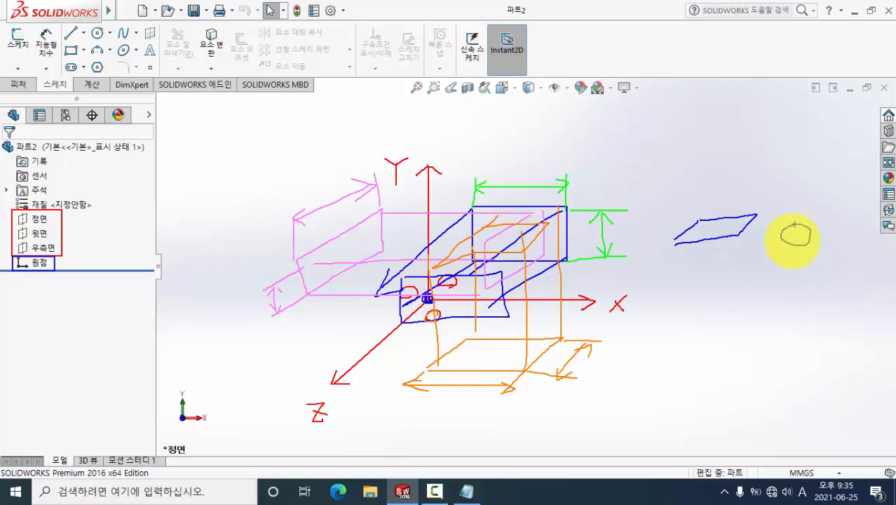
mouse_move(764, 275)
left_mouse_down()
mouse_move(726, 334)
mouse_move(787, 328)
mouse_move(765, 279)
left_mouse_up()
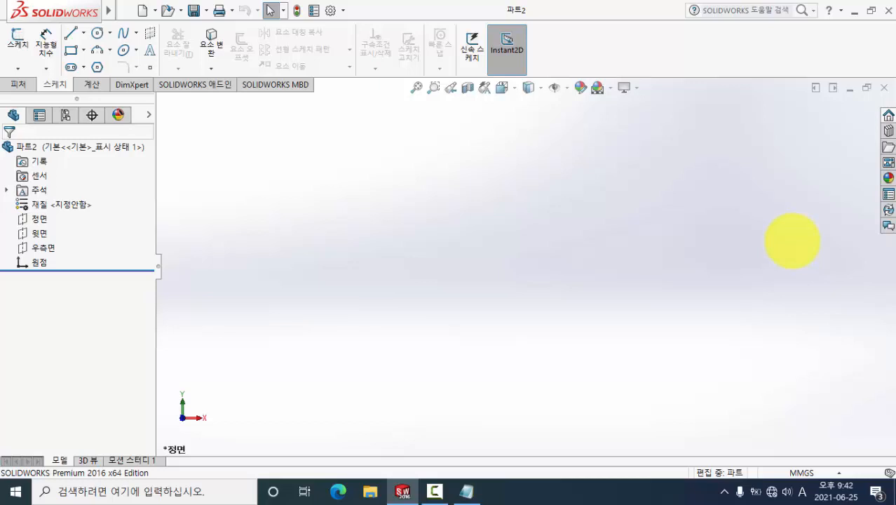
Step: Close the current part and create a new part (파트) document
left_click(884, 88)
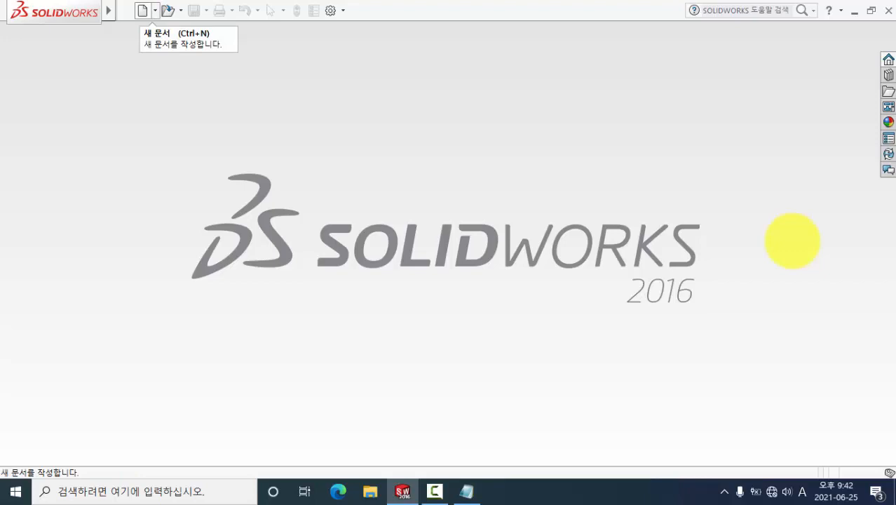
left_click(142, 10)
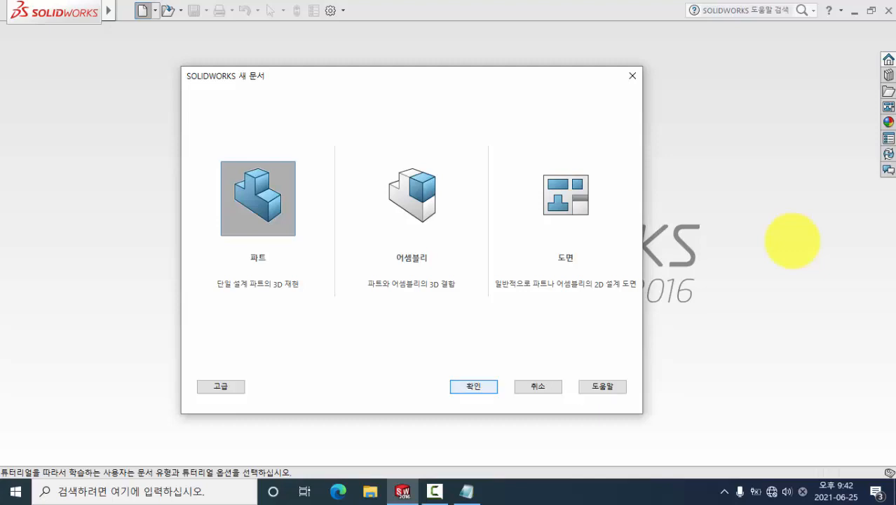
key("Return")
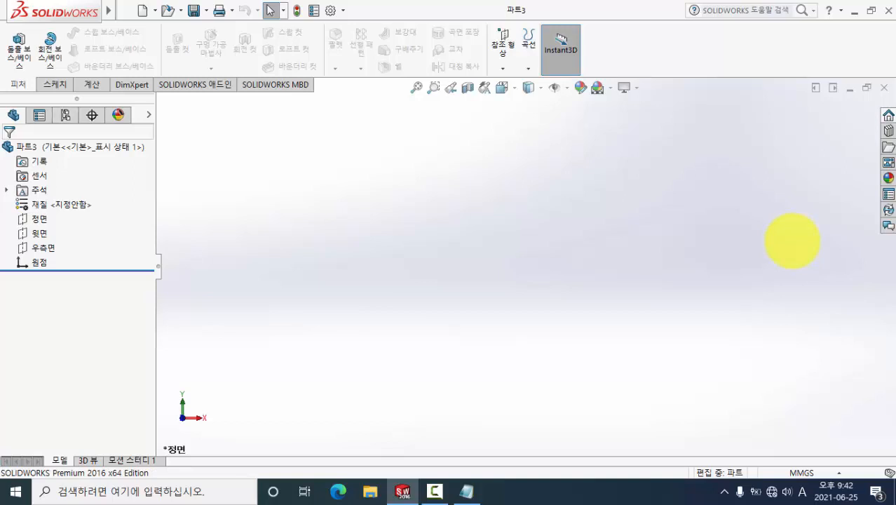
Step: Look over the sketch tools and the feature tools available for the new part
left_click(55, 85)
left_click(18, 85)
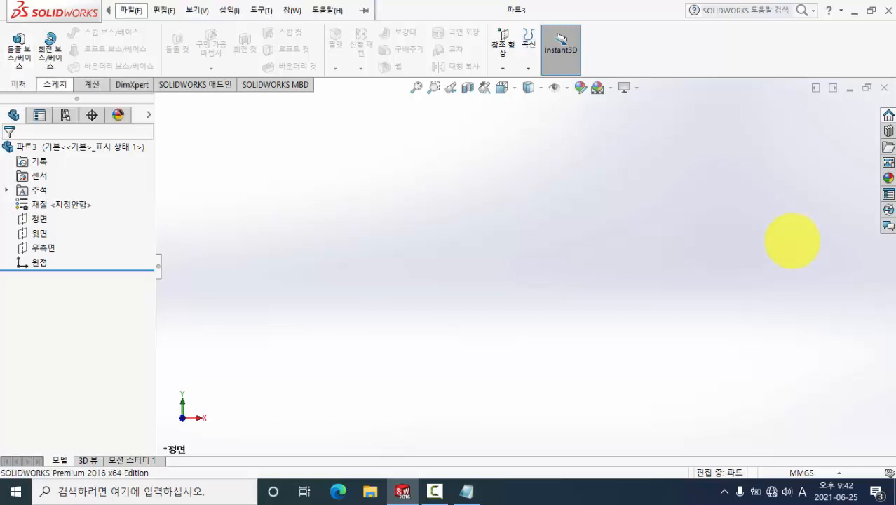
left_click(55, 84)
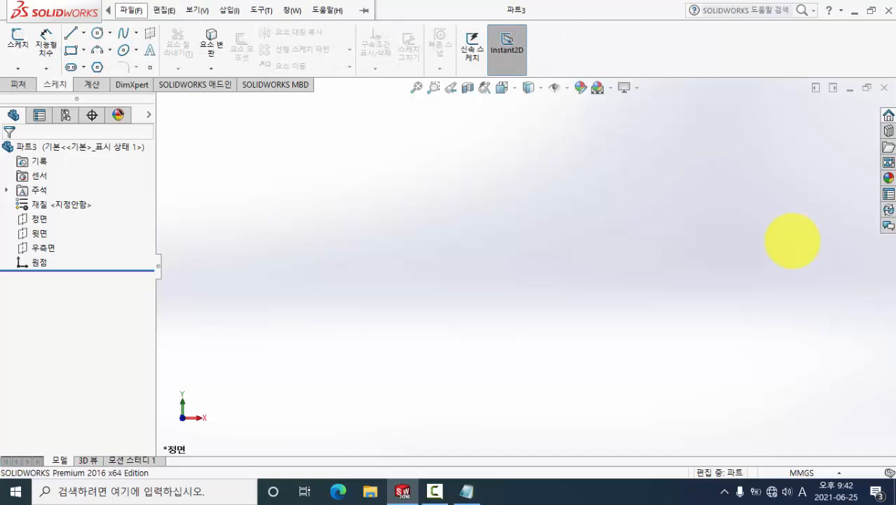
left_click(131, 10)
left_click(19, 84)
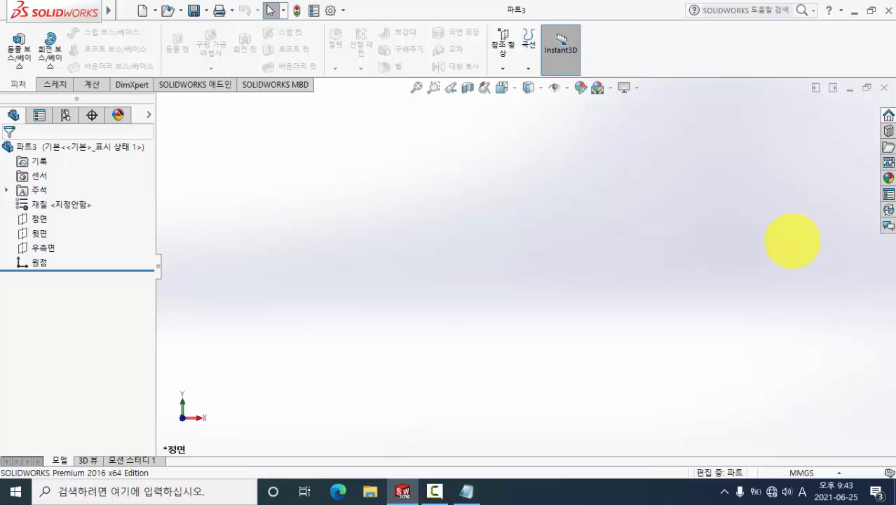
Step: Switch to Notepad to review item 1, "평면지정 - 스케치(2d)", and minimize the outline again
key("alt+Tab")
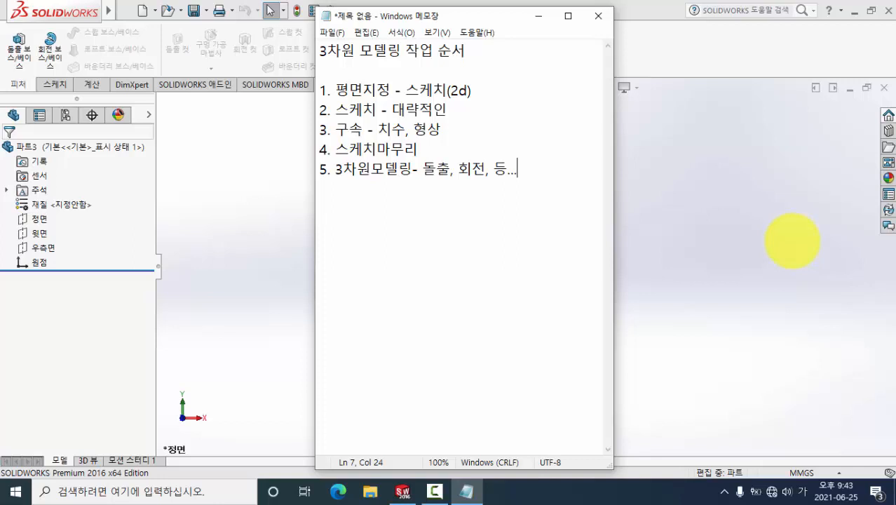
left_click(472, 90)
left_click(538, 15)
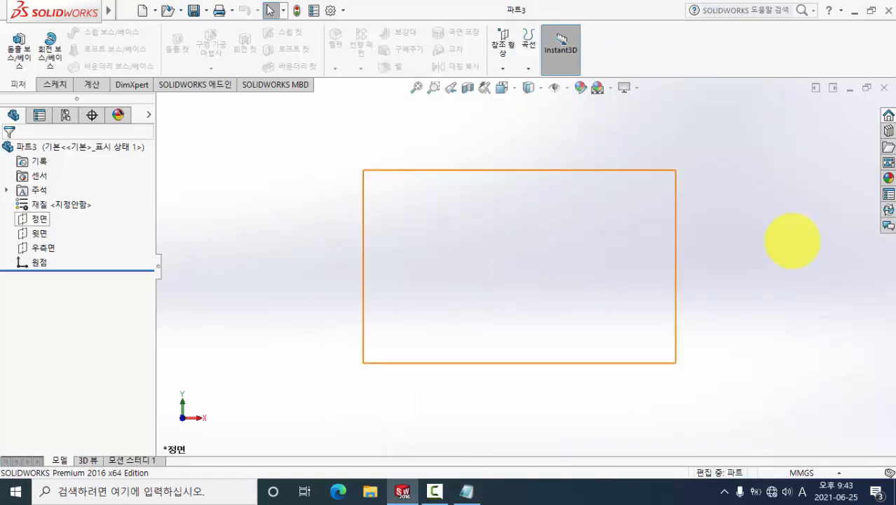
Step: Start a sketch on the 정면 plane and draw a corner rectangle enclosing the origin
left_click(38, 220)
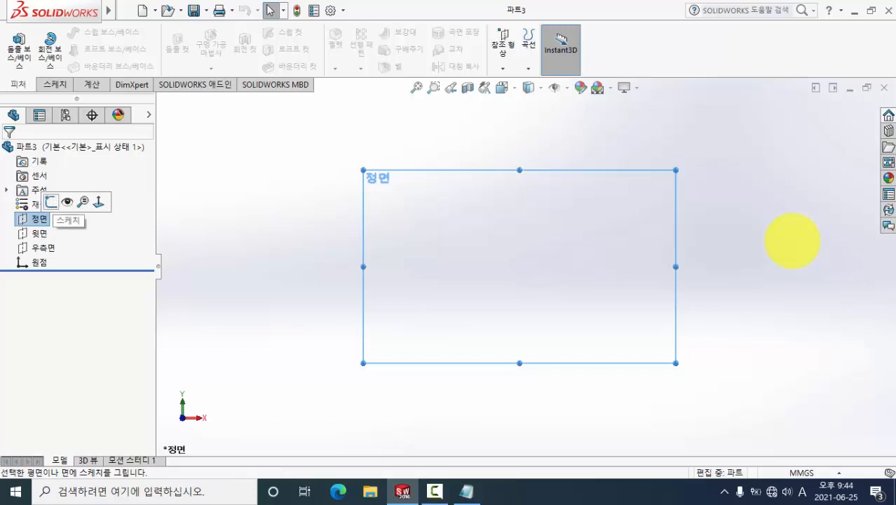
left_click(51, 202)
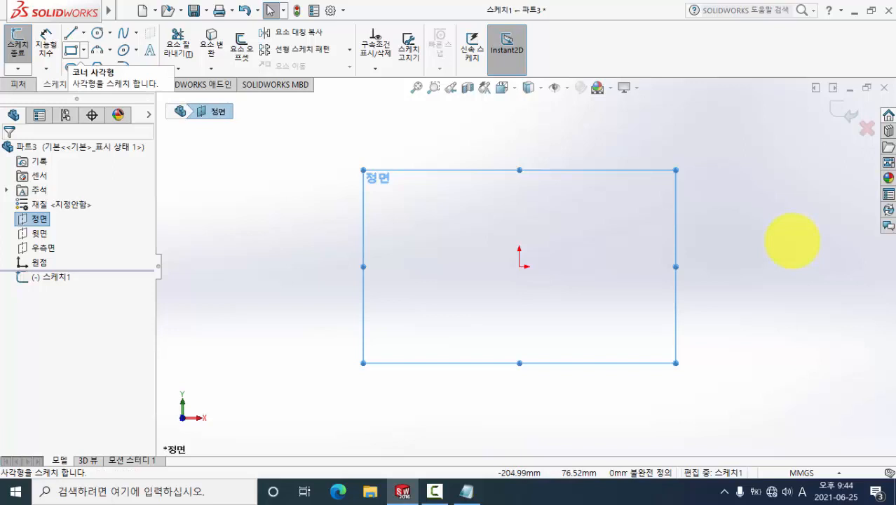
left_click(70, 50)
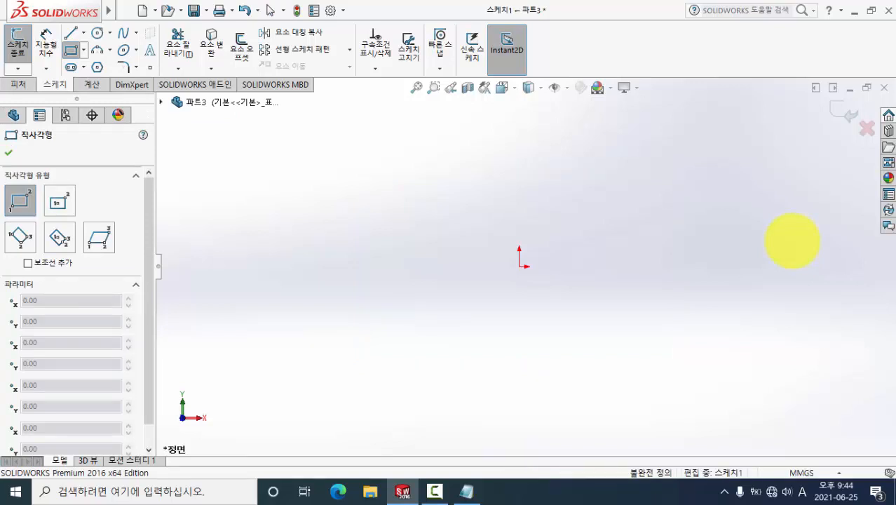
left_click_drag(433, 222, 665, 341)
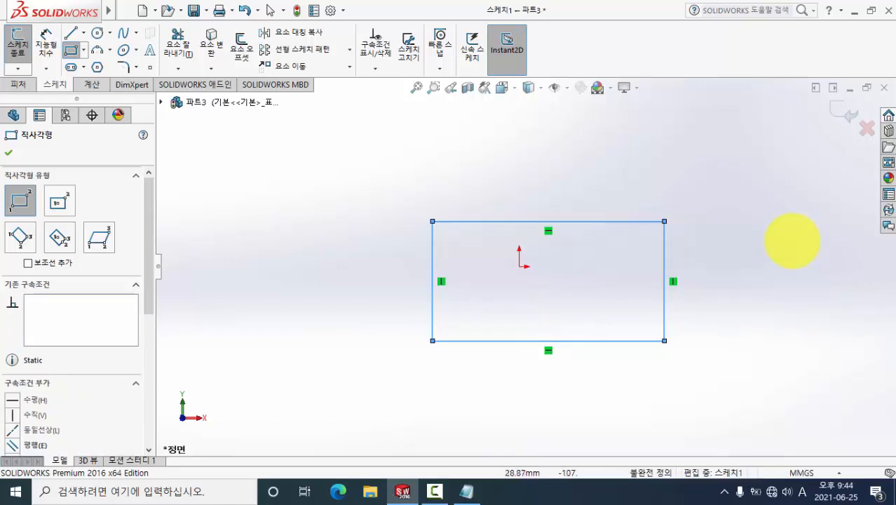
Step: Switch to Notepad to review items 2 and 3, "스케치 - 대략적인" and "구속 - 치수", and minimize the outline
key("alt+Tab")
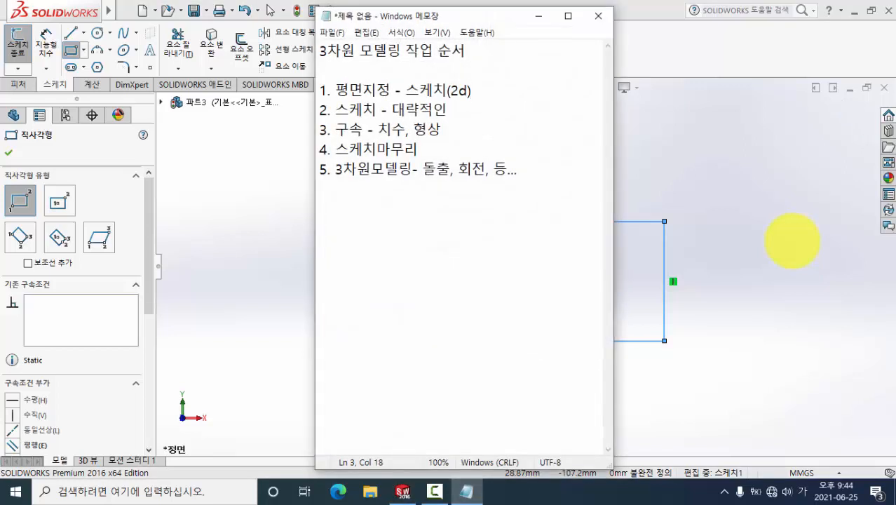
left_click_drag(336, 109, 446, 109)
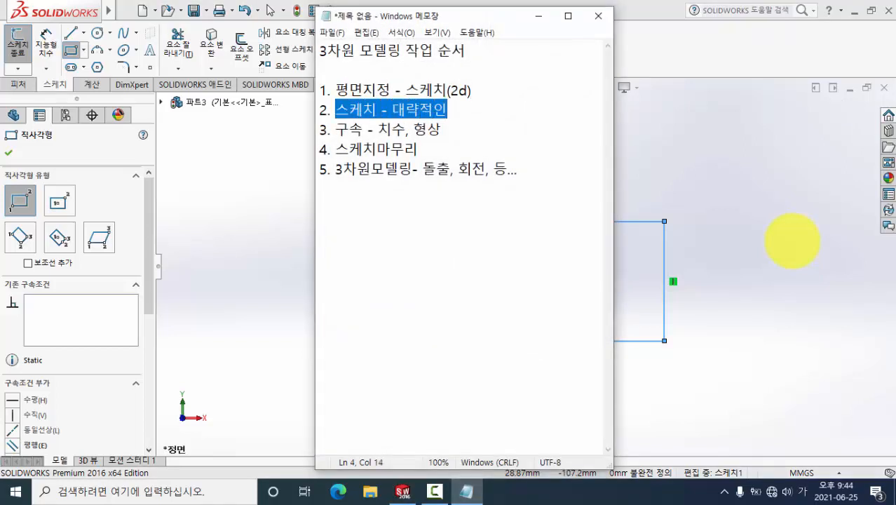
left_click(447, 109)
left_click_drag(336, 129, 407, 129)
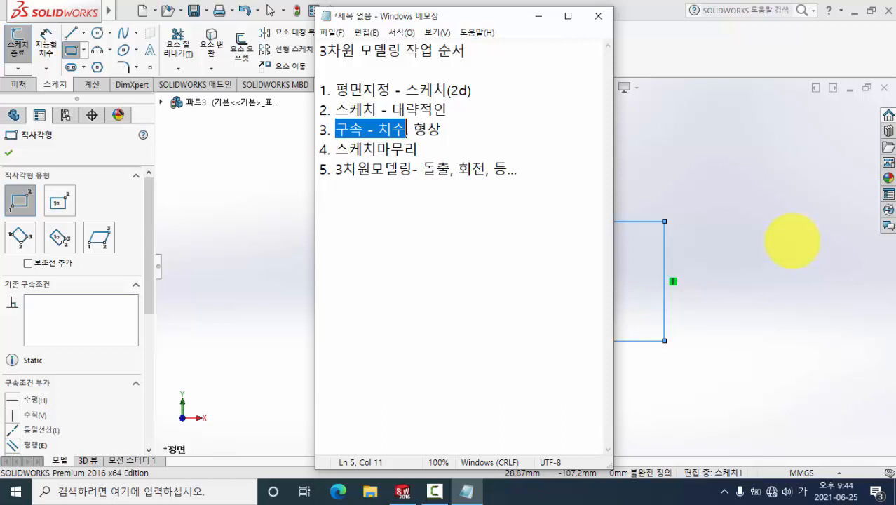
left_click(538, 15)
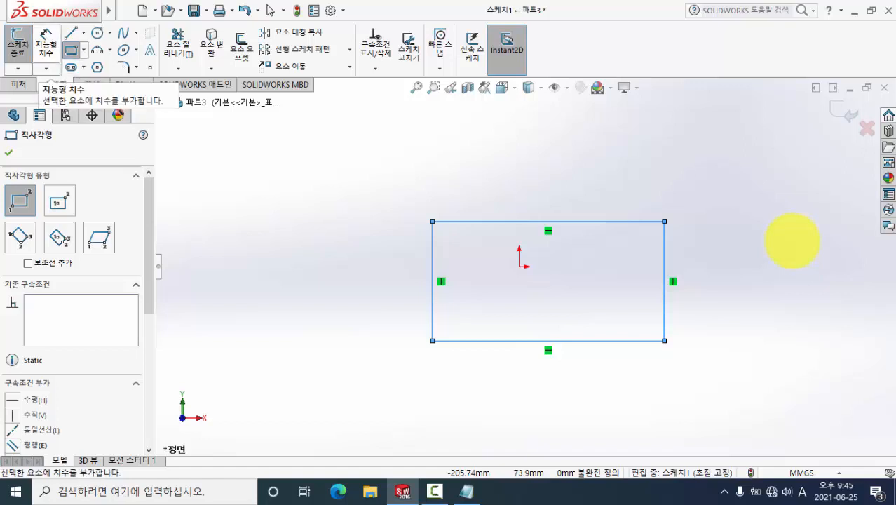
Step: Annotate the rectangle's width with temporary extension lines and arrows, circle its two vertical edges, and clear the drawings
left_click(45, 44)
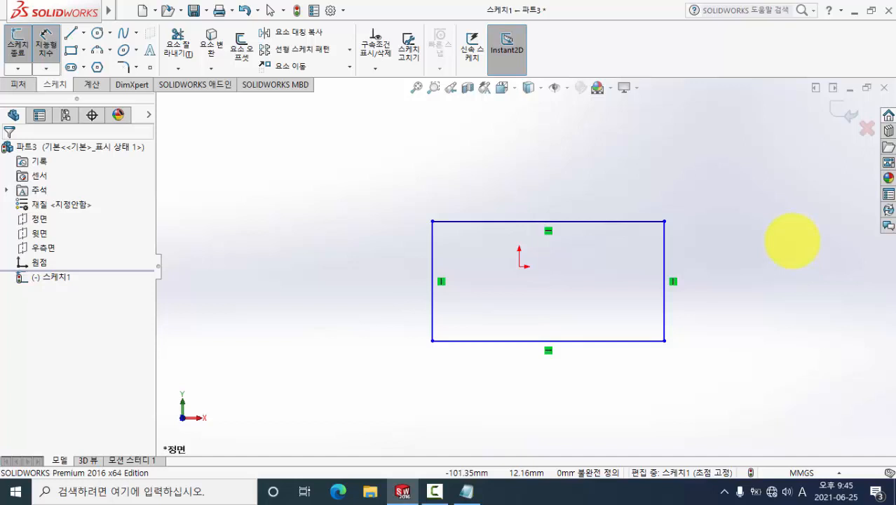
left_click(342, 245)
mouse_move(341, 243)
left_mouse_down()
mouse_move(429, 244)
mouse_move(432, 165)
left_mouse_up()
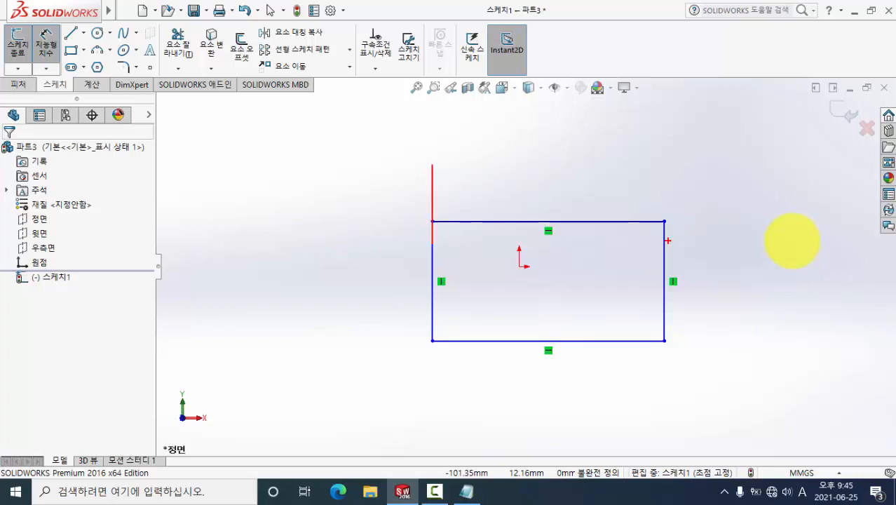
left_click_drag(668, 241, 667, 165, "shift")
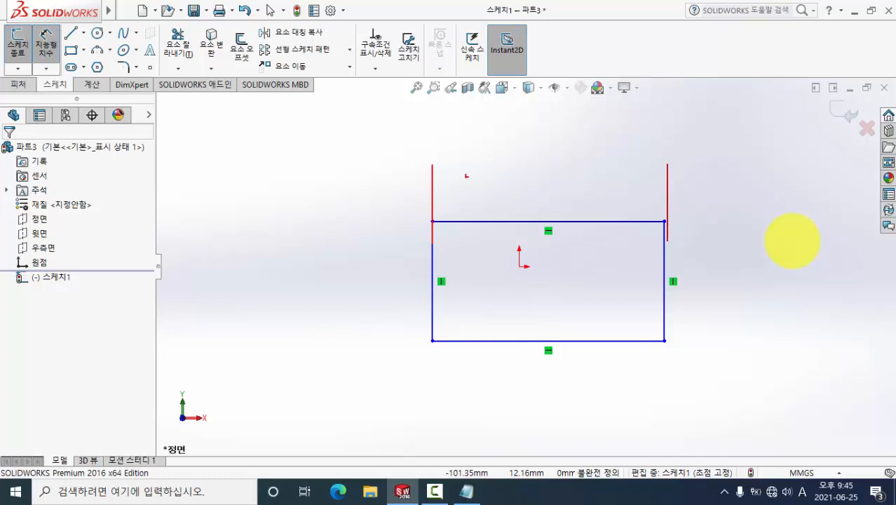
mouse_move(438, 183)
left_mouse_down("shift")
mouse_move(664, 184)
mouse_move(642, 192)
left_mouse_up("shift")
mouse_move(453, 174)
left_mouse_down()
mouse_move(434, 182)
mouse_move(454, 200)
left_mouse_up()
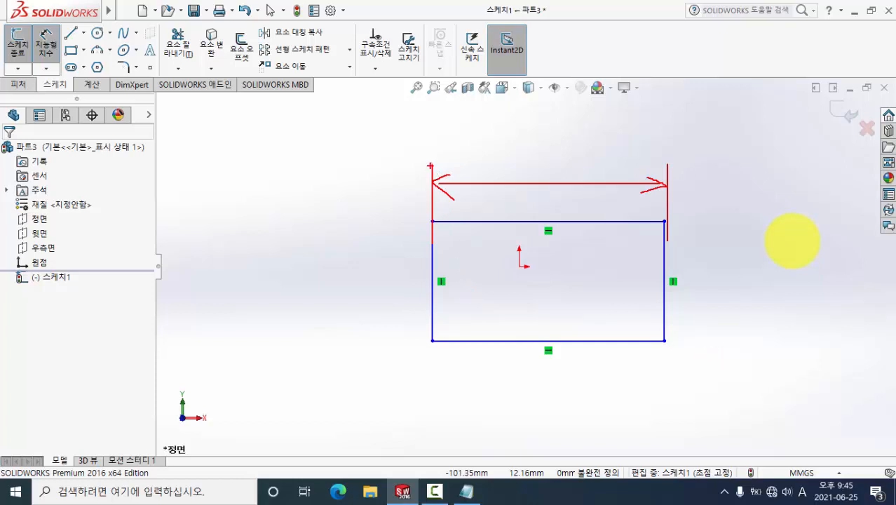
mouse_move(431, 164)
left_mouse_down()
mouse_move(432, 348)
mouse_move(418, 303)
mouse_move(423, 222)
mouse_move(441, 284)
mouse_move(431, 345)
left_mouse_up()
mouse_move(668, 166)
left_mouse_down()
mouse_move(665, 343)
mouse_move(651, 226)
mouse_move(673, 267)
mouse_move(665, 341)
left_mouse_up()
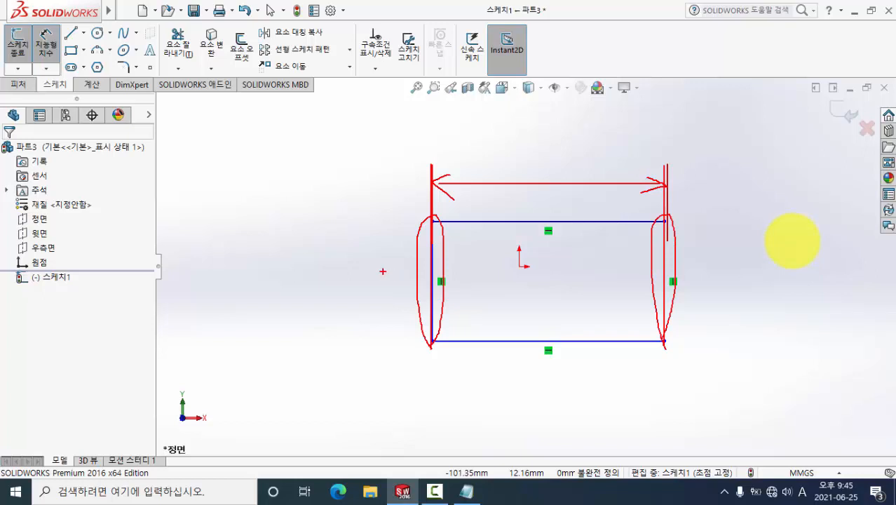
key("Escape")
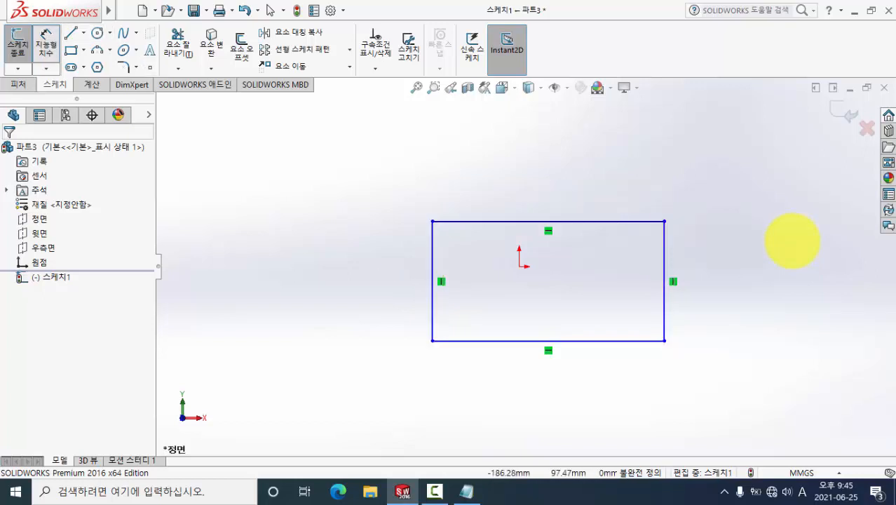
Step: Add a Smart Dimension between the rectangle's two vertical edges, place it above the rectangle, and set it to 100 mm
left_click(45, 43)
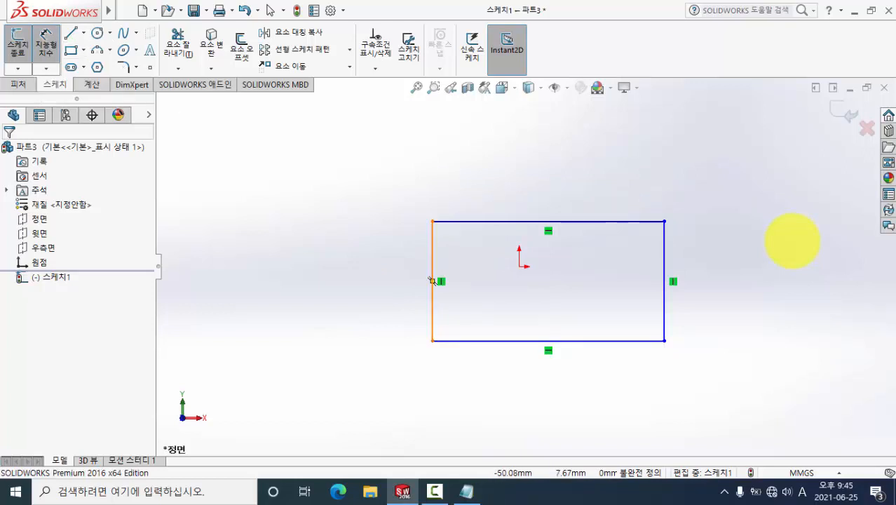
left_click(433, 281)
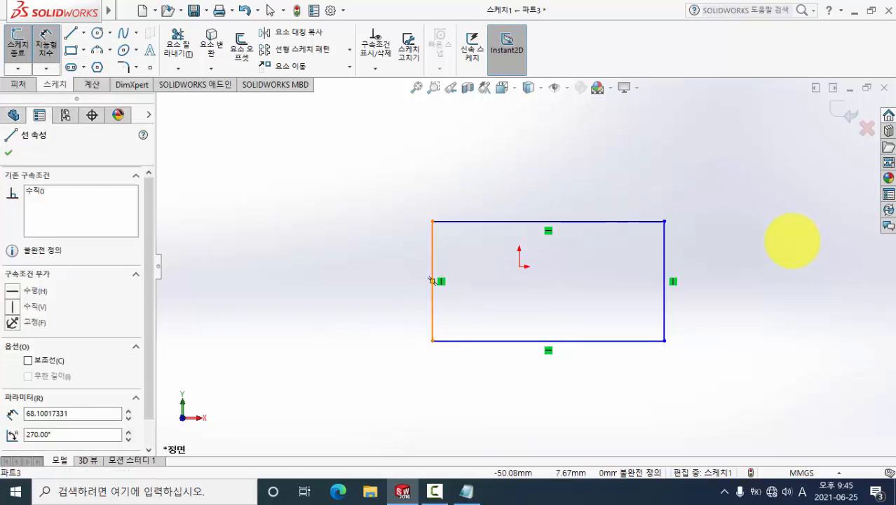
left_click(664, 280)
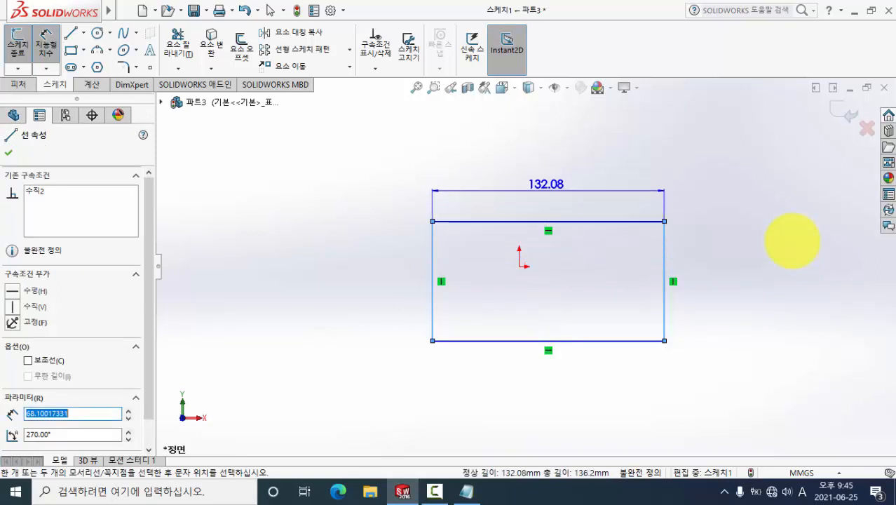
left_click(546, 184)
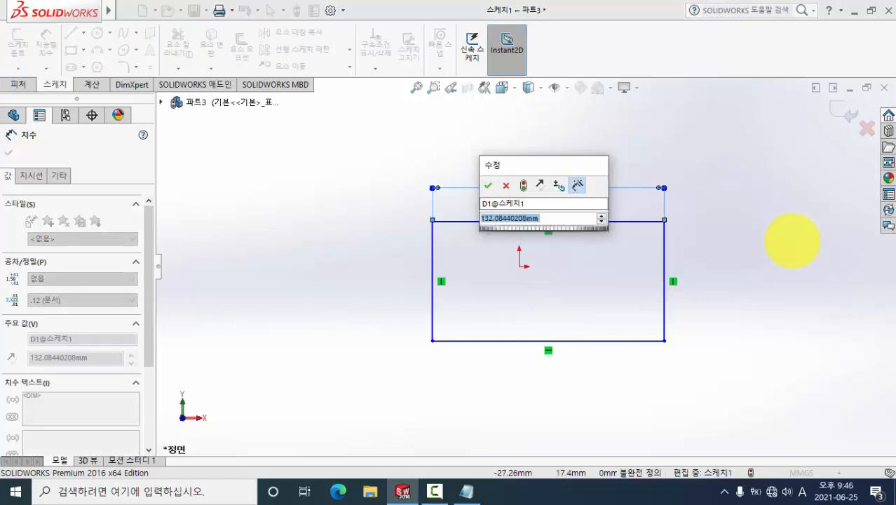
type("100")
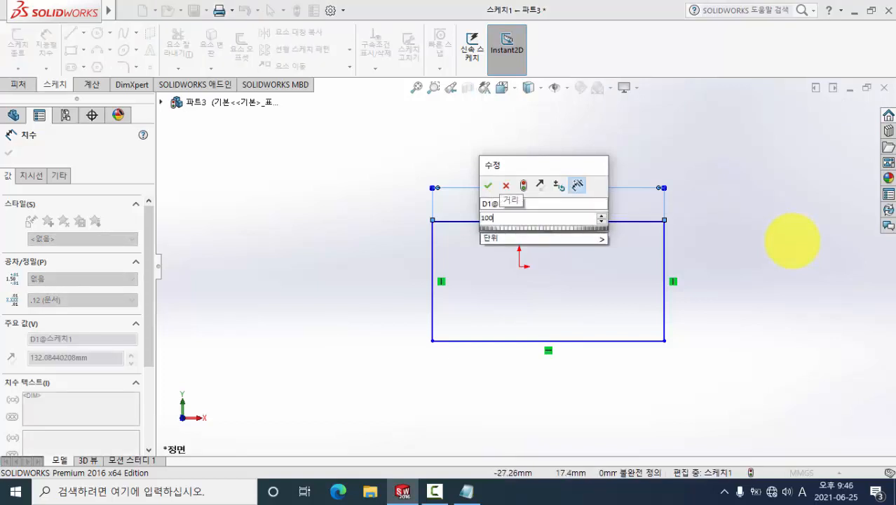
key("Return")
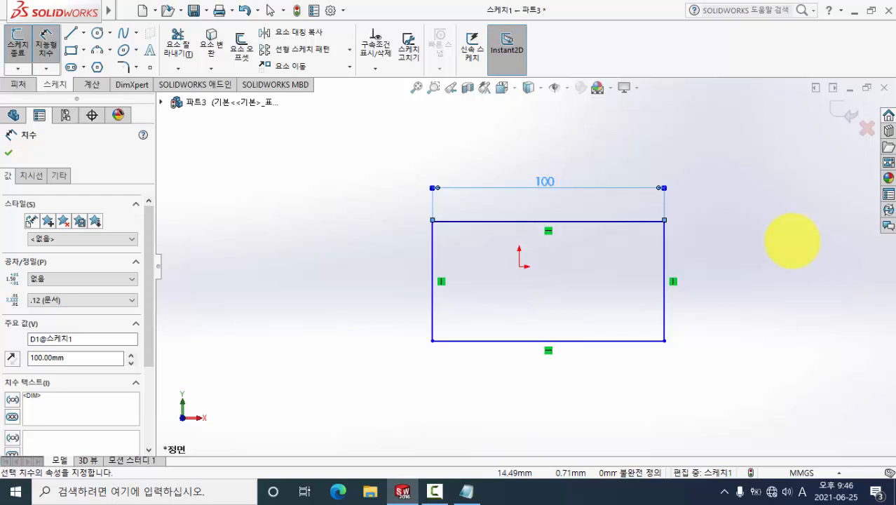
Step: Annotate the rectangle's height with temporary lines and arrows, mark its two horizontal edges, and clear the drawings
key("g")
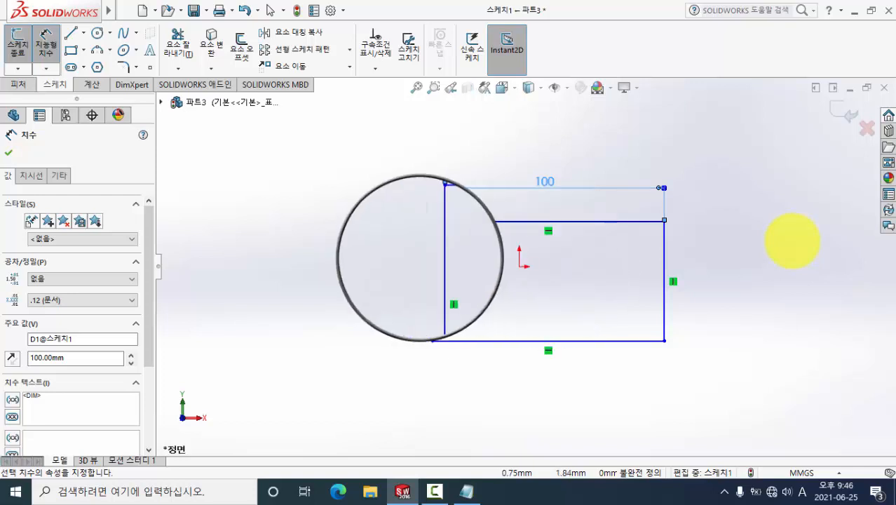
key("Escape")
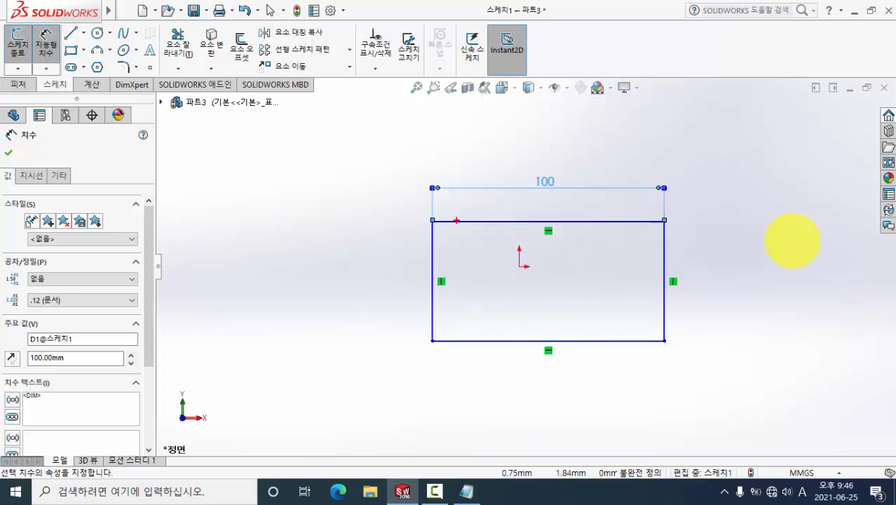
left_click_drag(457, 221, 367, 222, "shift")
left_click_drag(449, 342, 362, 342, "shift")
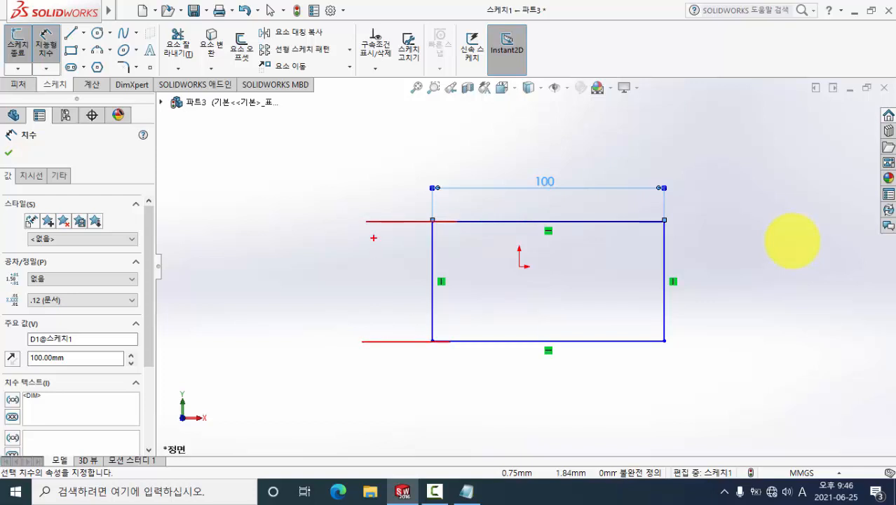
mouse_move(379, 228)
left_mouse_down("shift")
mouse_move(379, 341)
mouse_move(387, 323)
left_mouse_up("shift")
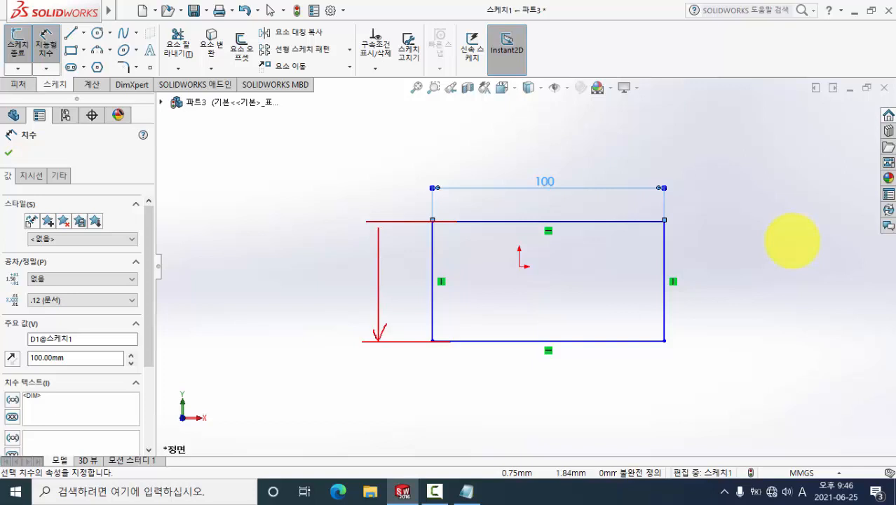
left_click_drag(373, 228, 385, 236)
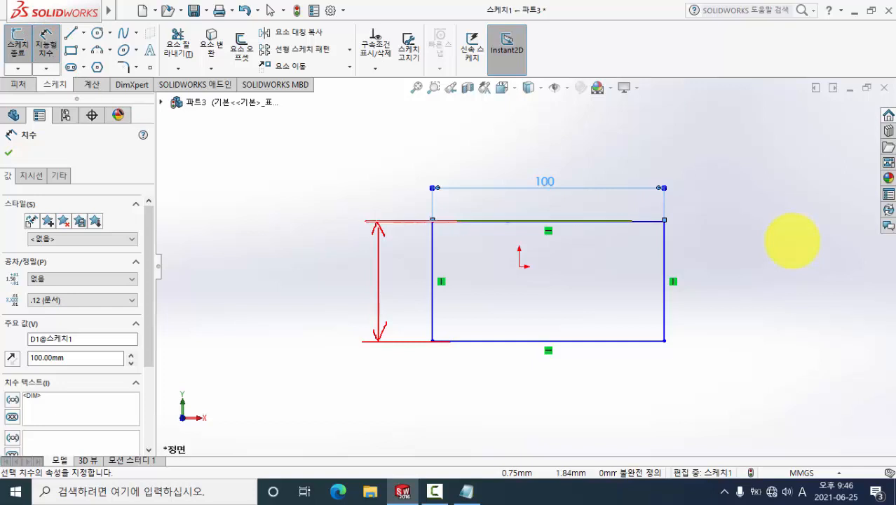
mouse_move(489, 223)
left_mouse_down()
mouse_move(479, 213)
mouse_move(483, 227)
left_mouse_up()
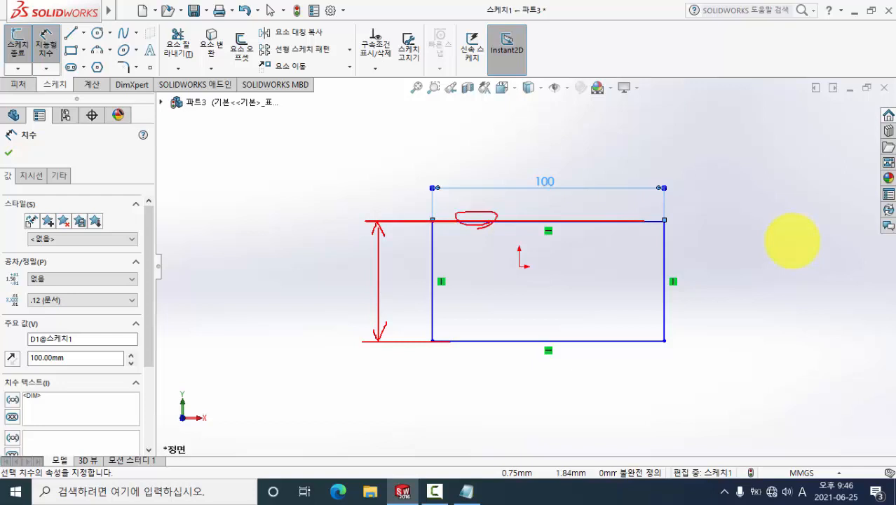
left_click_drag(366, 342, 663, 342)
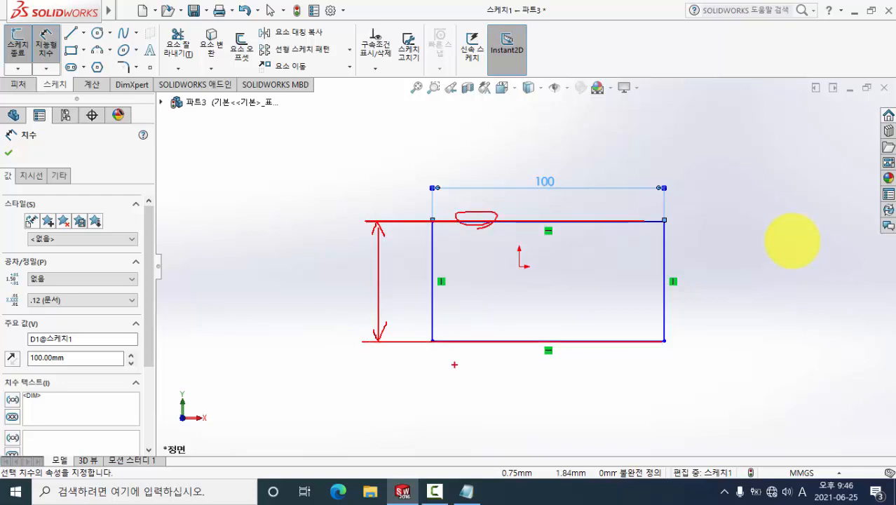
left_click_drag(479, 350, 475, 333)
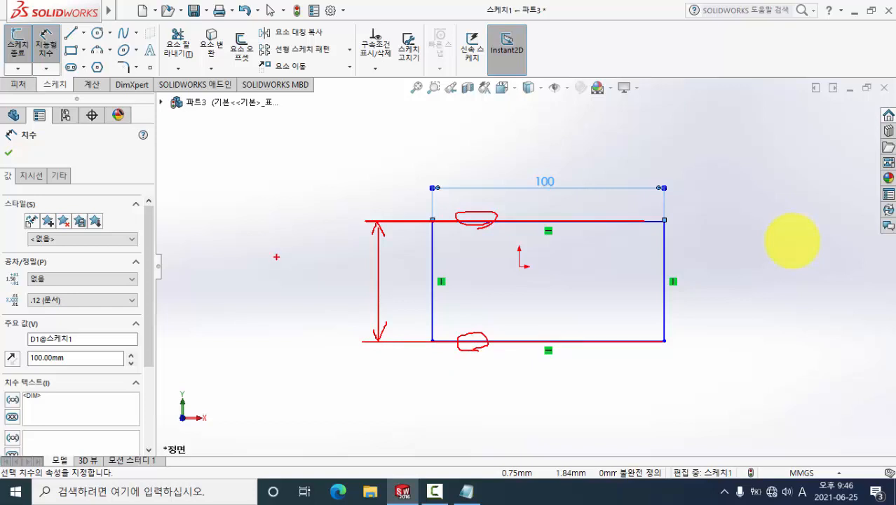
key("Escape")
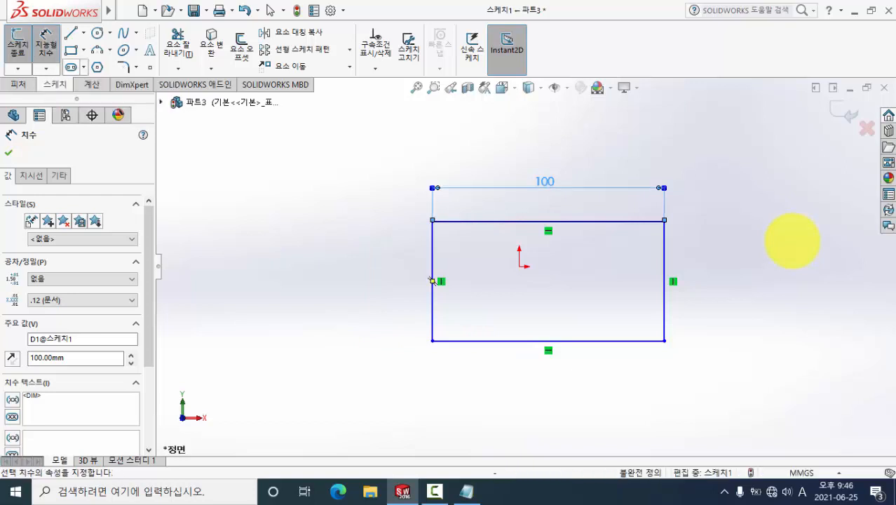
Step: Dimension the distance between the rectangle's two horizontal edges, placed beside the left edge, and set it to 60 mm
left_click(547, 221)
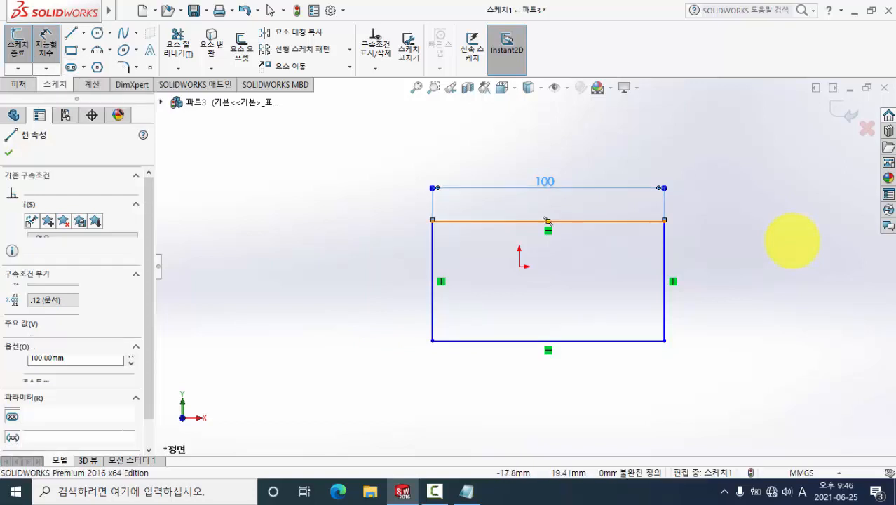
left_click(500, 341)
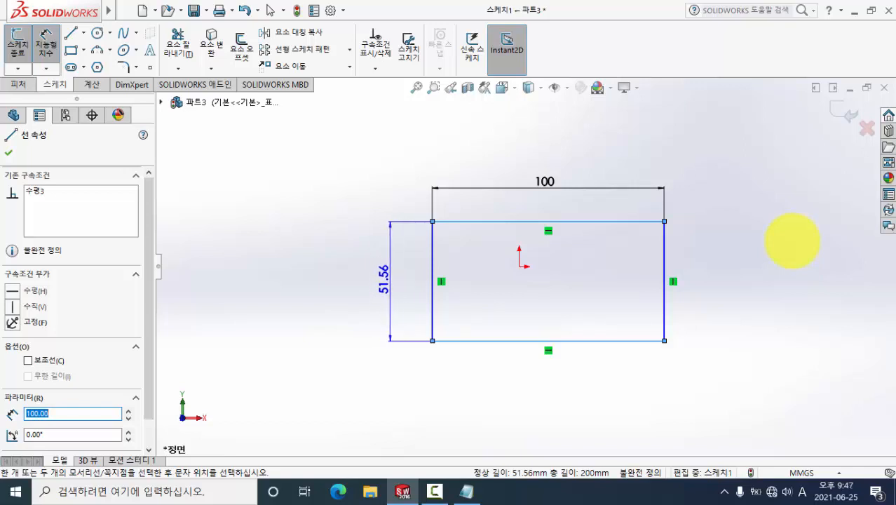
left_click(383, 279)
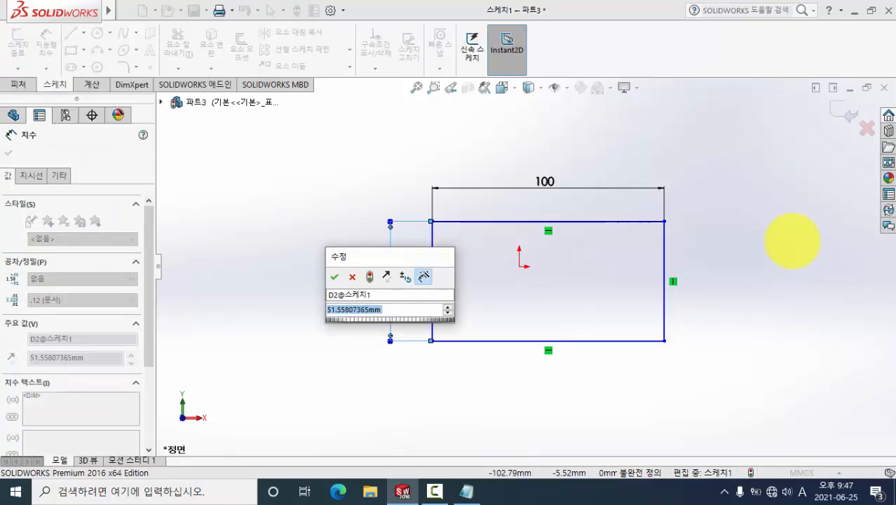
type("60")
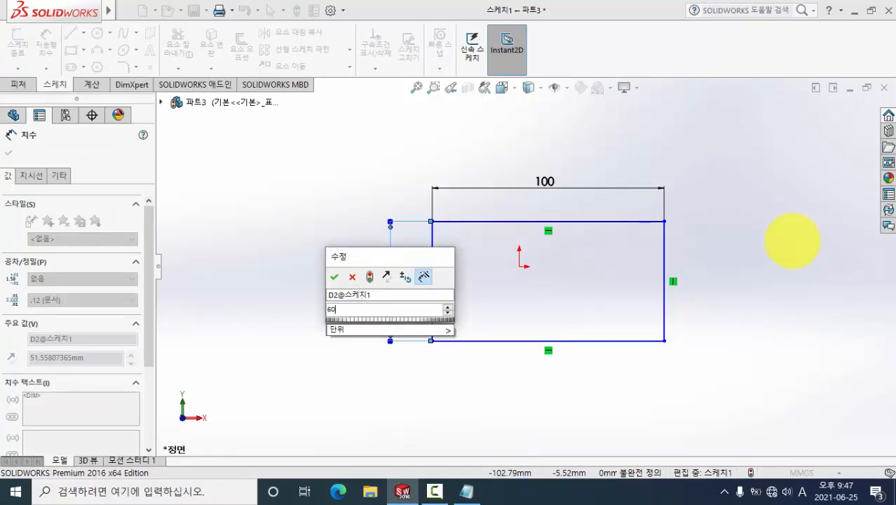
key("Return")
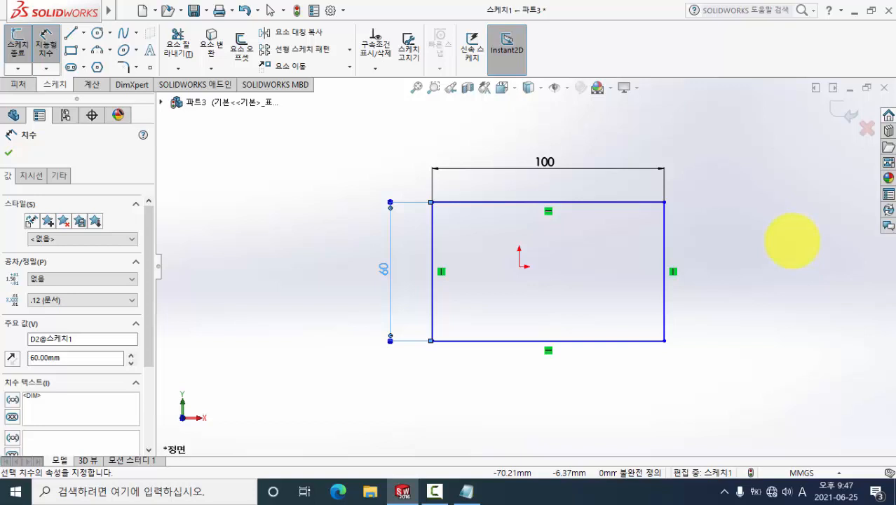
Step: Switch to the Notepad outline and change item 4 to "스케치종료"
left_click(466, 491)
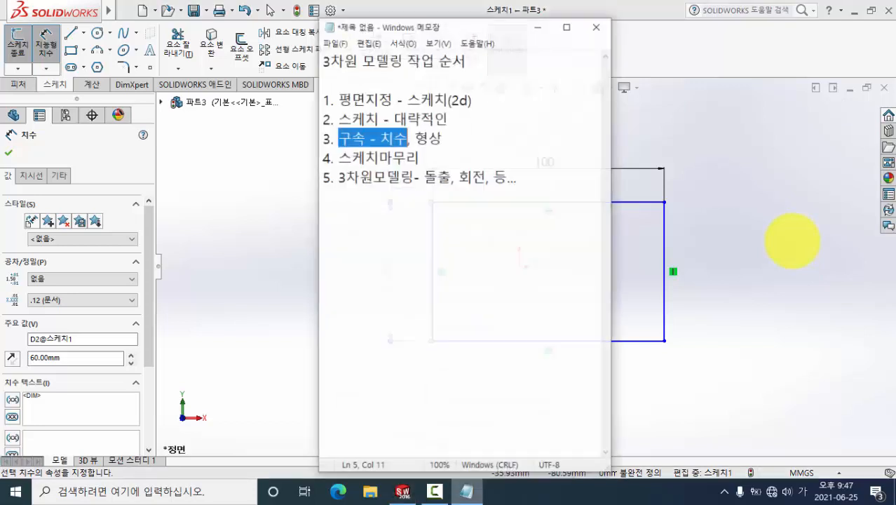
left_click(428, 129)
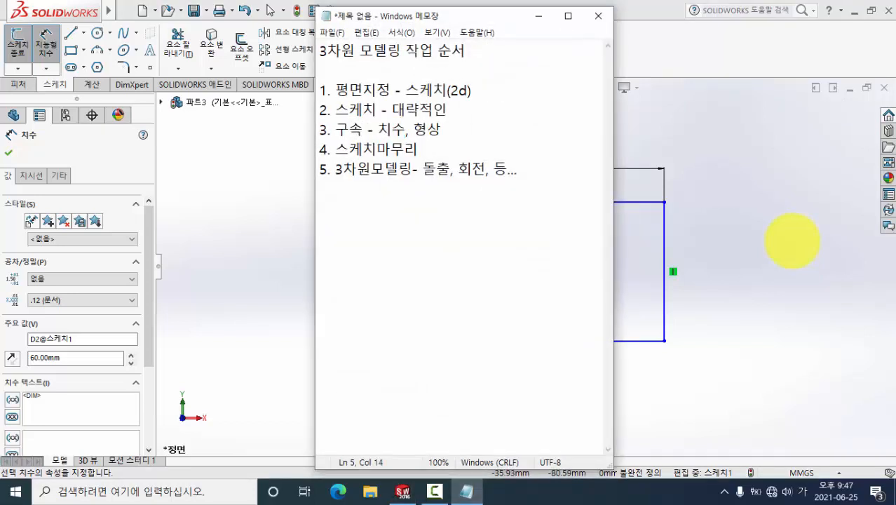
left_click_drag(336, 149, 418, 149)
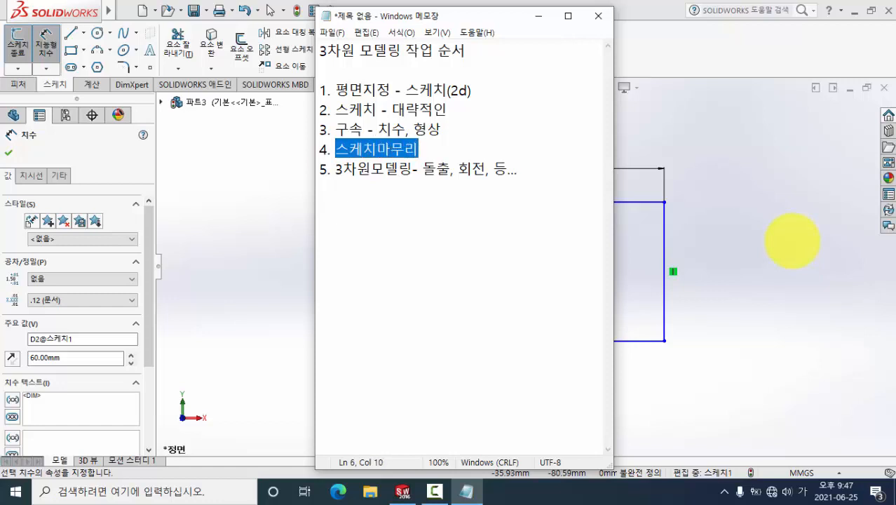
left_click(419, 148)
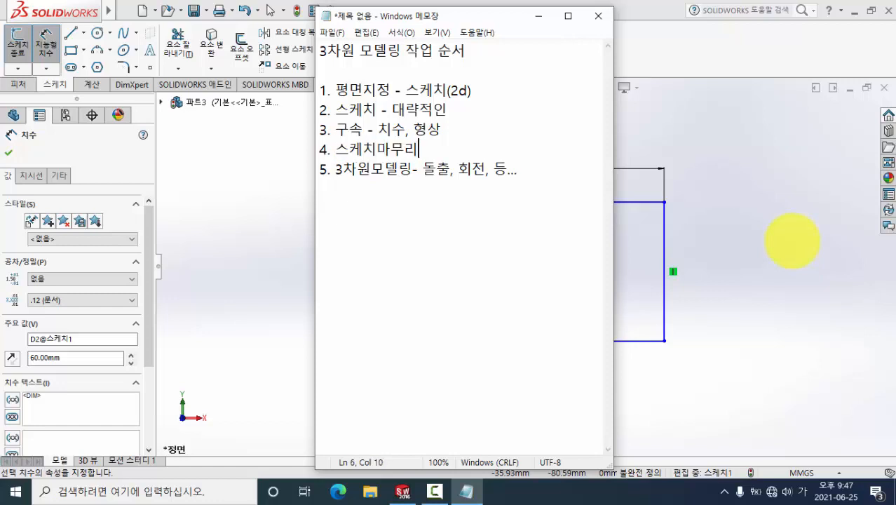
key("BackSpace")
key("BackSpace")
key("BackSpace")
type("조")
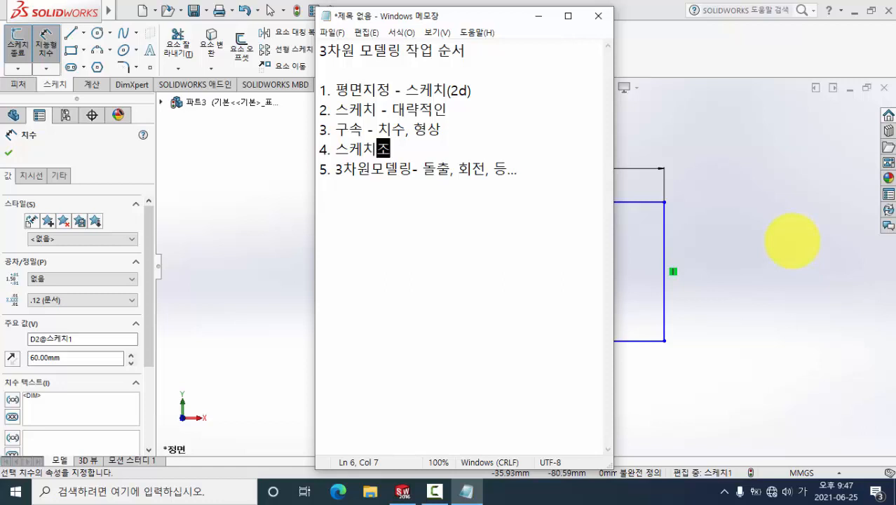
type("ㅇ료")
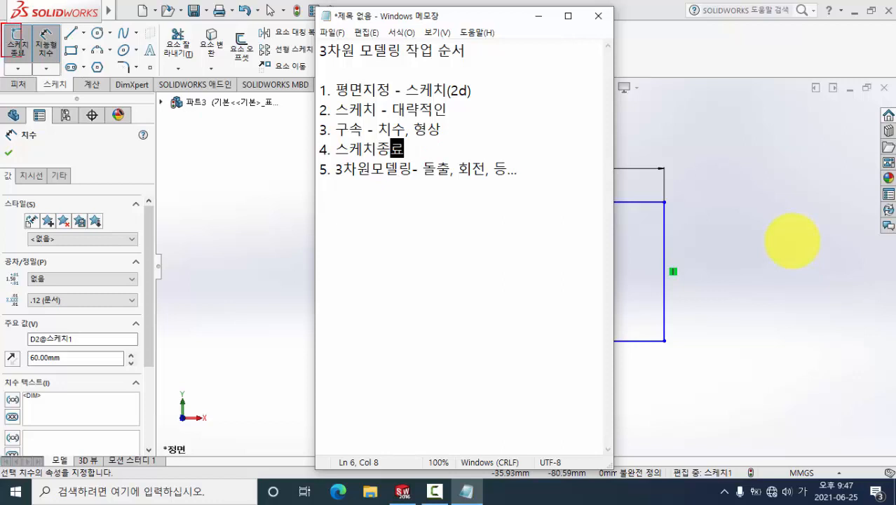
Step: Annotate the 스케치 종료 command with a temporary box and an arrow from outline item 4, and clear the drawings
left_click_drag(21, 57, 317, 147)
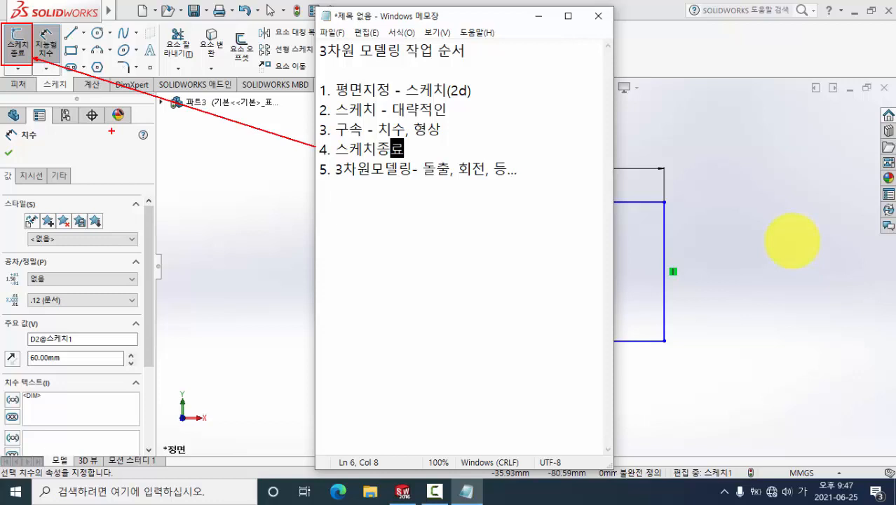
key("g")
mouse_move(29, 72)
left_mouse_down()
mouse_move(14, 90)
mouse_move(28, 90)
left_mouse_up()
key("Escape")
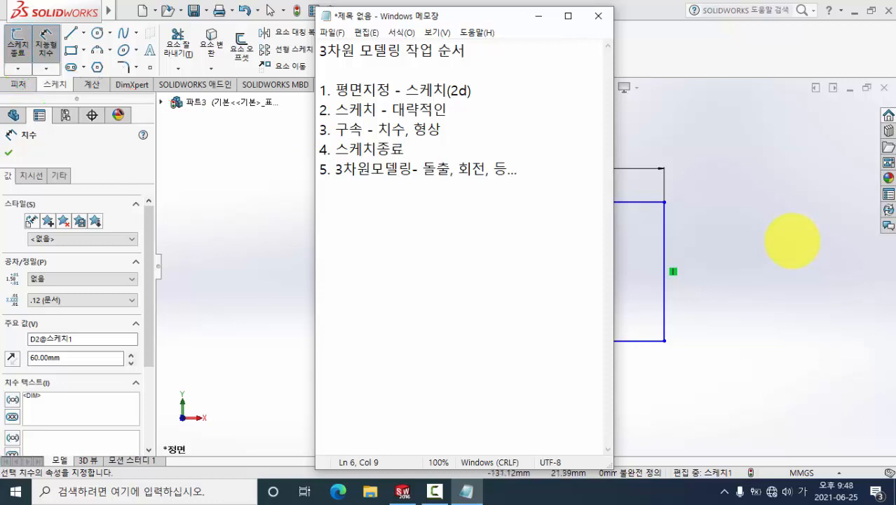
Step: Switch back to SOLIDWORKS, exit the rectangle sketch, and start a 돌출 보스/베이스 extrusion of it
key("alt+Tab")
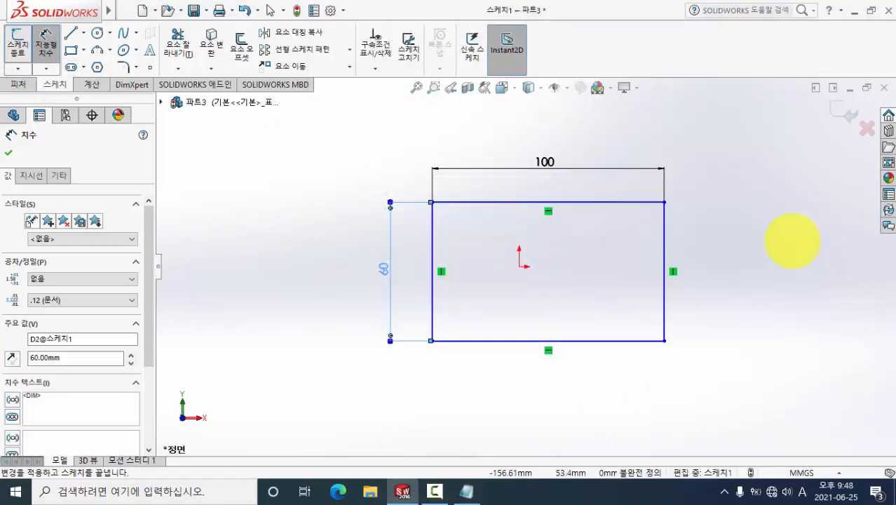
left_click(17, 43)
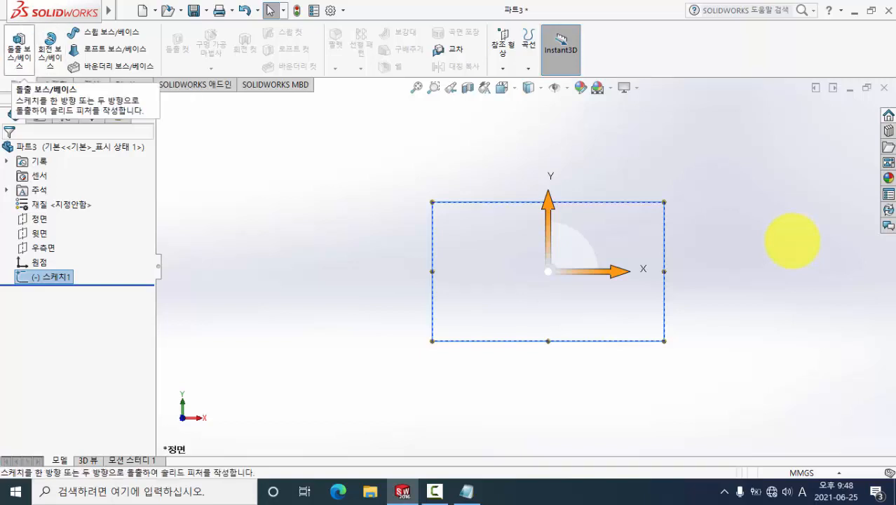
left_click(20, 50)
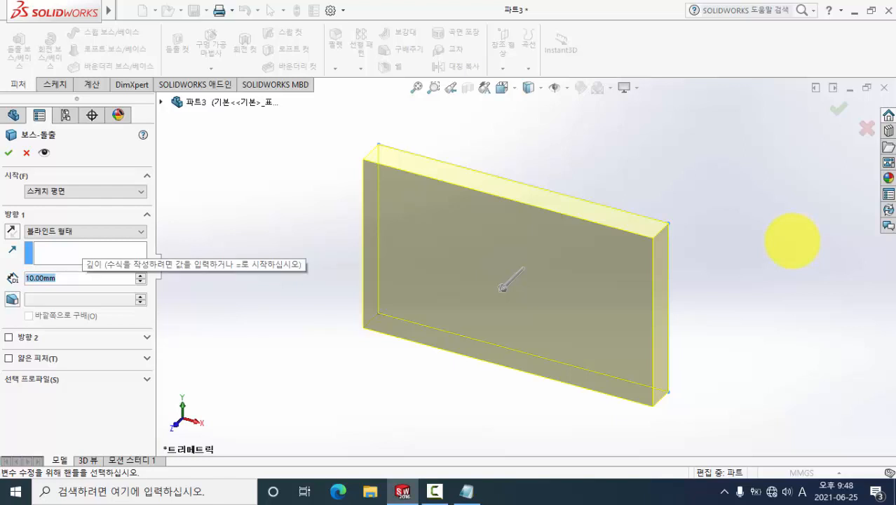
Step: Try blind extrusion depths of 30 mm and 50 mm in the preview
type("30")
key("Return")
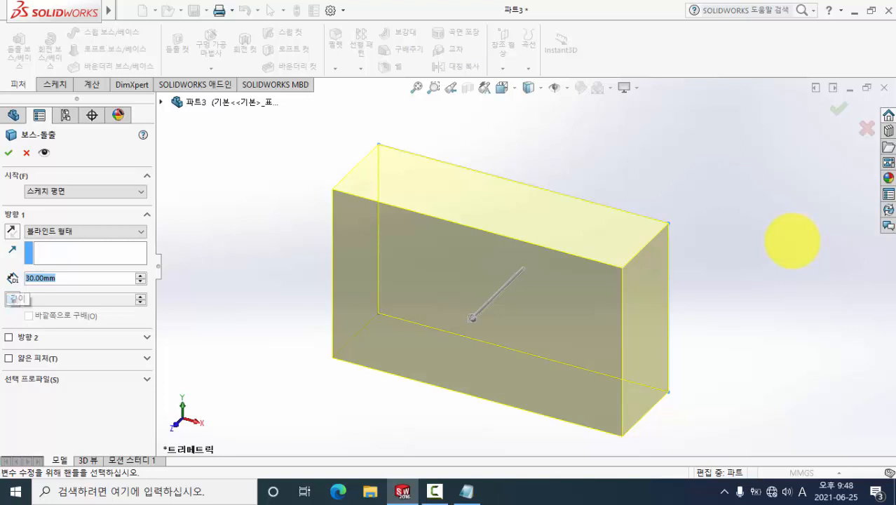
type("50")
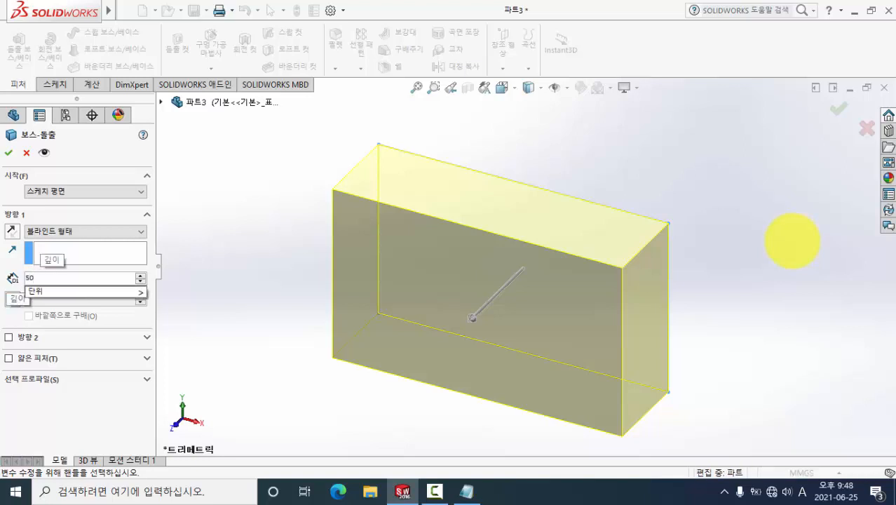
key("Return")
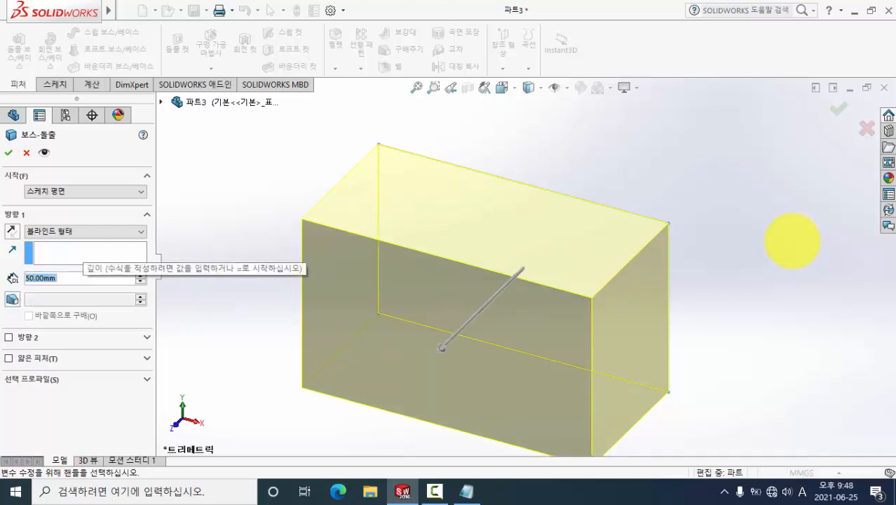
Step: Set the extrusion depth to 15 mm and preview the reversed direction before restoring the original one
type("15")
key("Return")
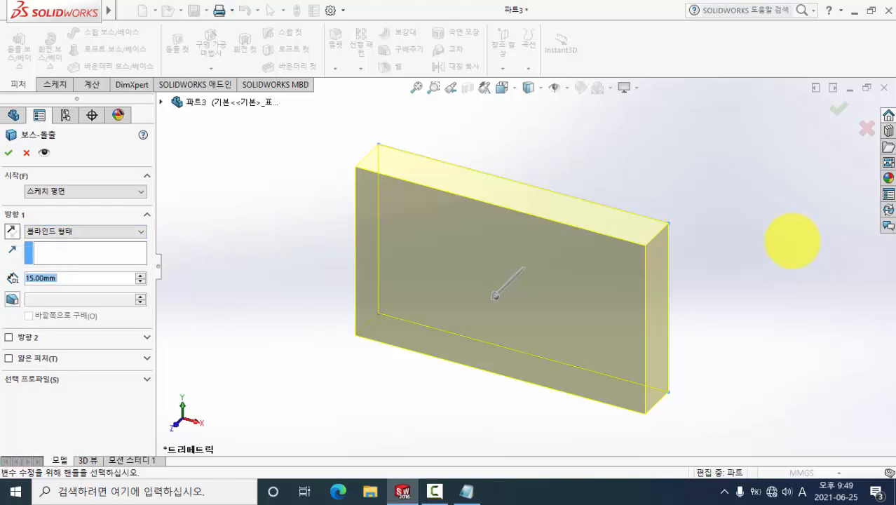
left_click(12, 230)
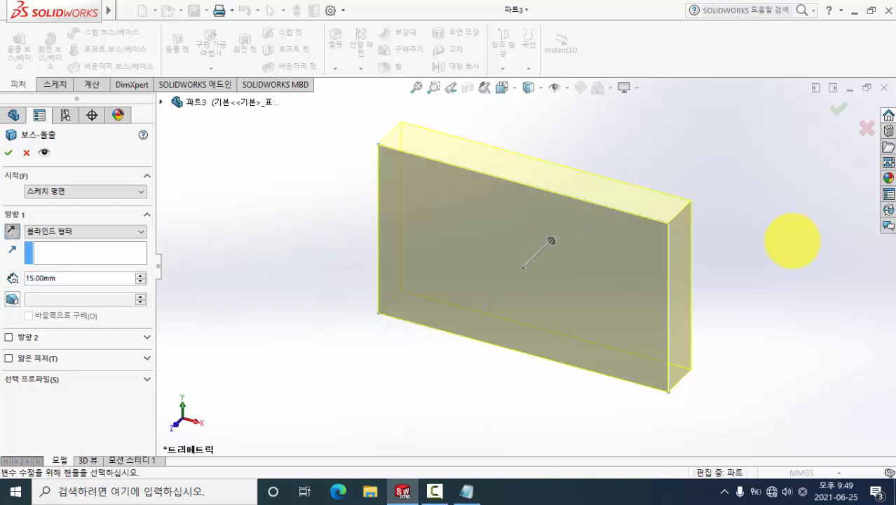
left_click(12, 231)
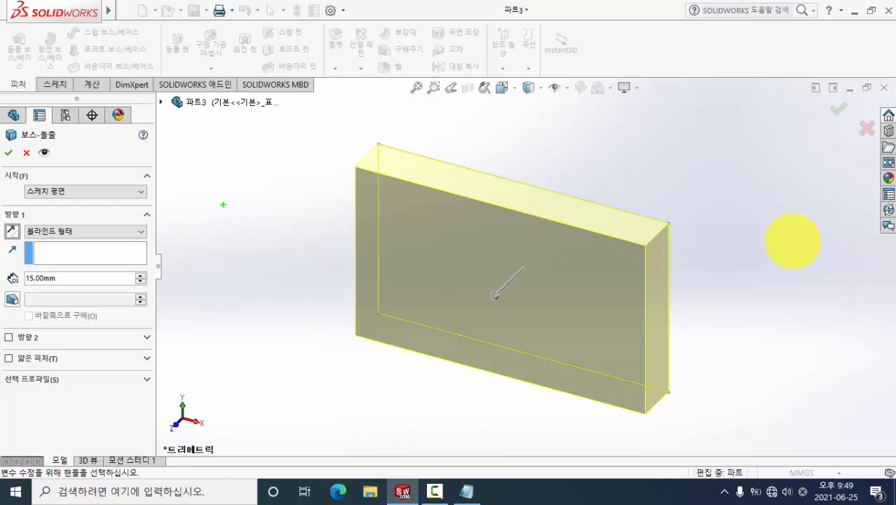
Step: Illustrate the plus and minus extrusion directions beside the preview with temporary axes, a rectangle and arrows, and clear the drawings
mouse_move(216, 192)
left_mouse_down()
mouse_move(217, 271)
mouse_move(303, 271)
left_mouse_up()
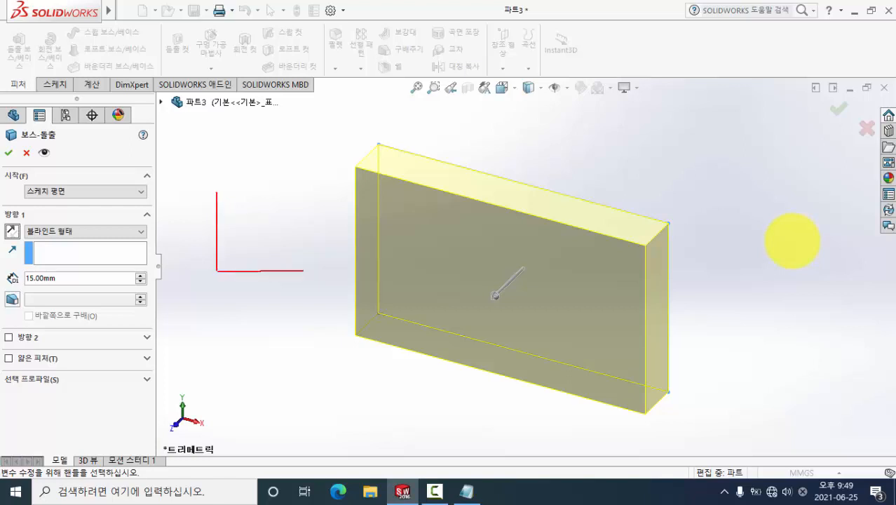
mouse_move(241, 210)
left_mouse_down()
mouse_move(274, 230)
mouse_move(306, 209)
mouse_move(253, 250)
mouse_move(242, 249)
left_mouse_up()
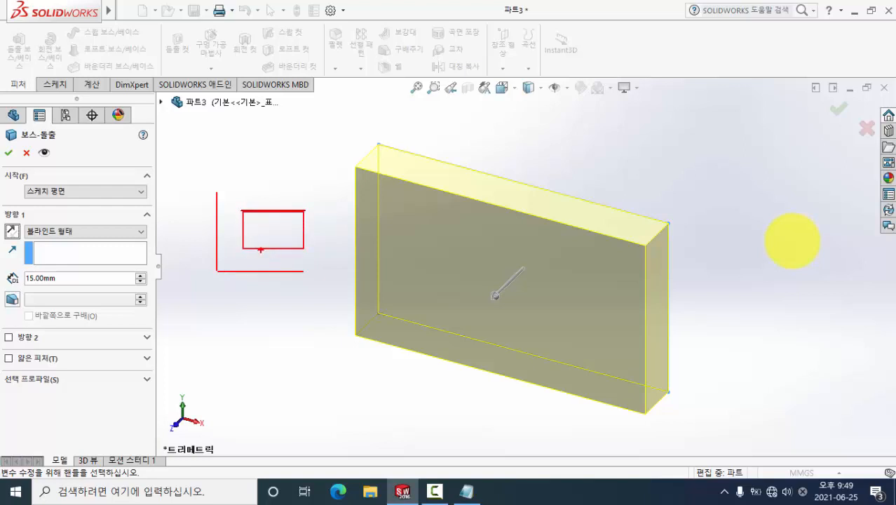
left_click_drag(218, 272, 174, 308)
mouse_move(271, 228)
left_mouse_down()
mouse_move(193, 292)
mouse_move(232, 296)
left_mouse_up()
left_click_drag(269, 229, 375, 166)
mouse_move(339, 167)
left_mouse_down()
mouse_move(373, 164)
mouse_move(357, 200)
left_mouse_up()
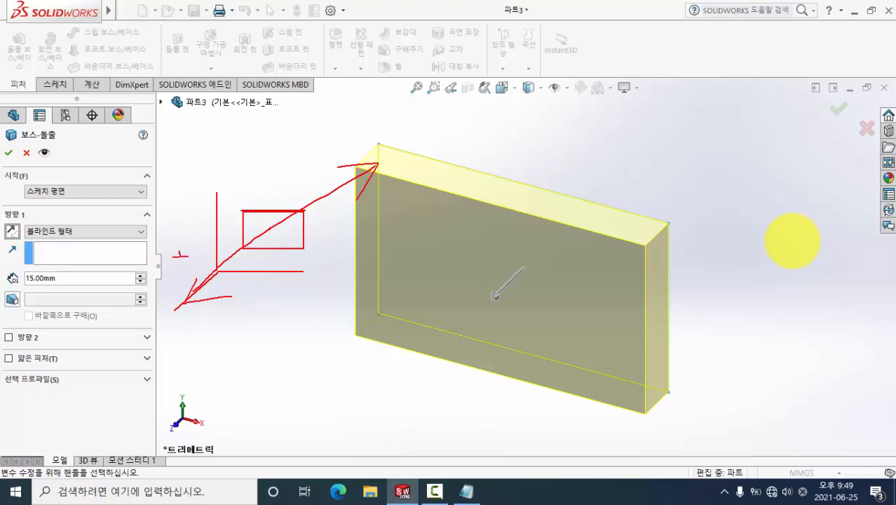
left_click_drag(181, 245, 185, 245)
left_click_drag(332, 164, 335, 157)
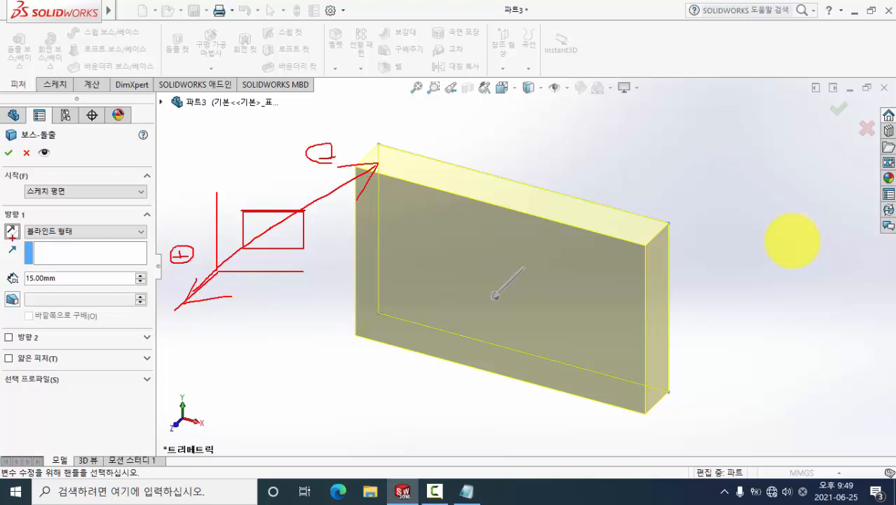
key("Escape")
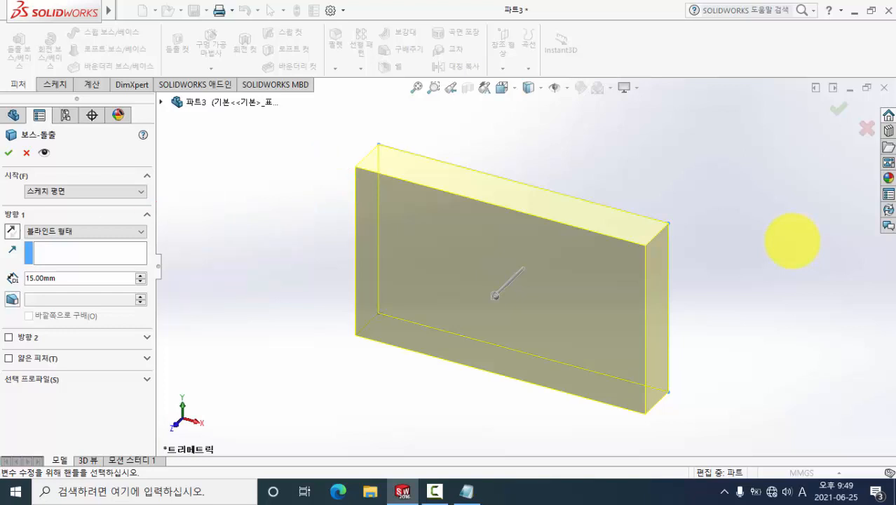
Step: Reverse the extrusion direction and restore it, accept the 15 mm boss extrusion, and deselect it
left_click(12, 231)
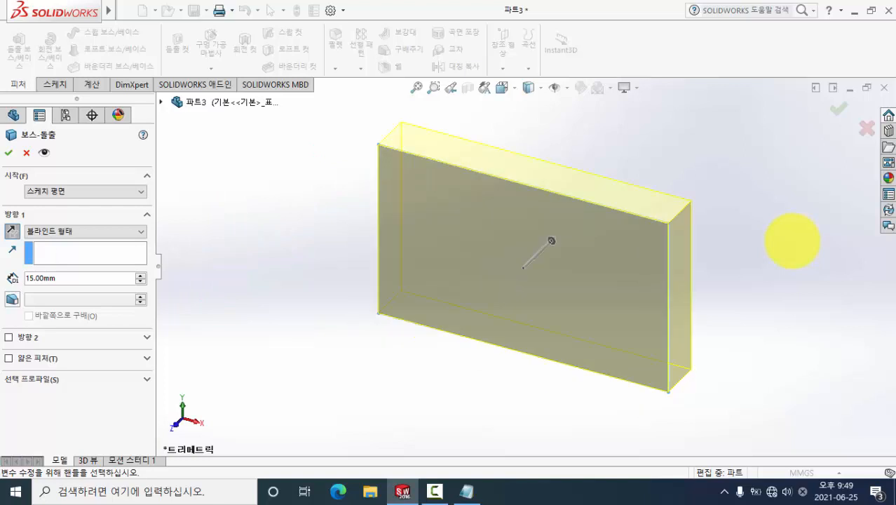
left_click(12, 232)
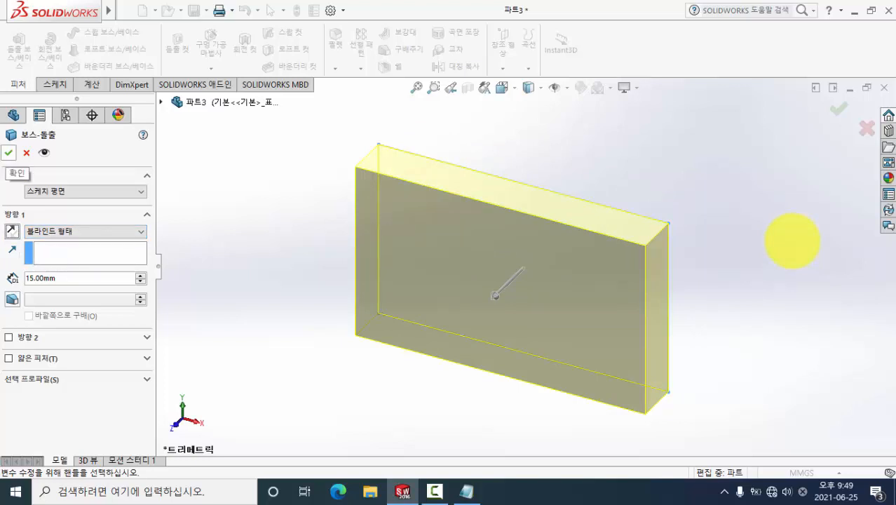
left_click(9, 153)
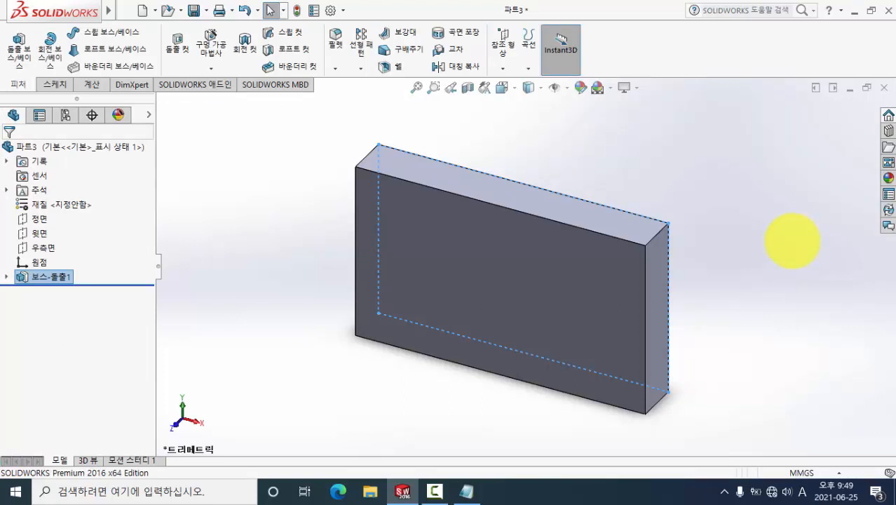
left_click(793, 240)
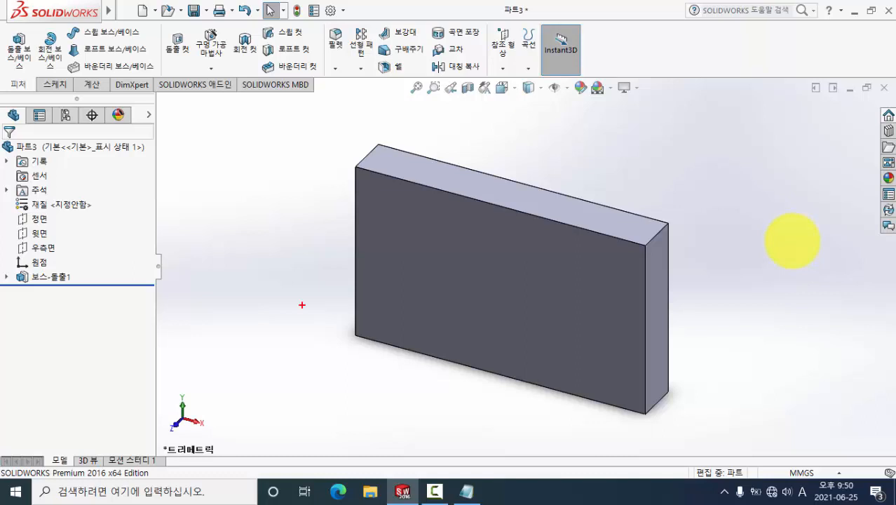
Step: Draw a temporary mouse diagram with its wheel and up and down arrows beside the block, and clear the drawings
mouse_move(201, 264)
left_mouse_down()
mouse_move(198, 242)
mouse_move(230, 161)
mouse_move(308, 201)
mouse_move(311, 263)
left_mouse_up()
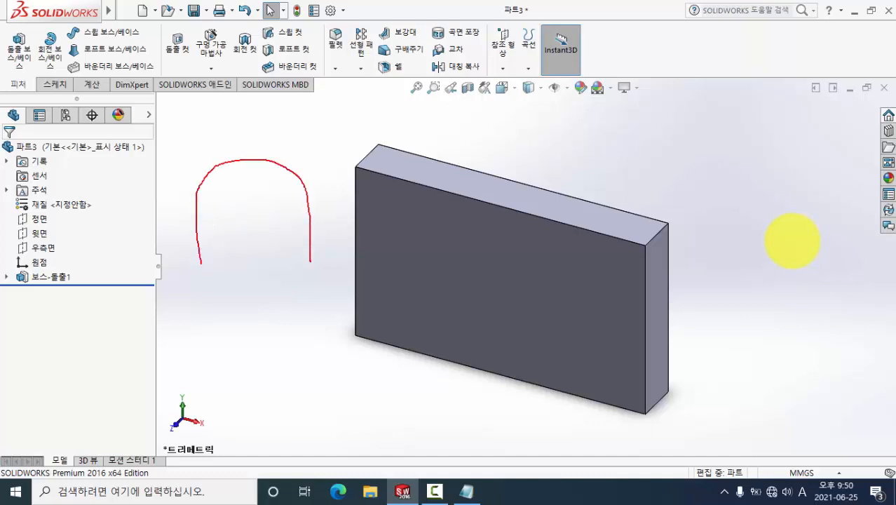
left_click_drag(232, 167, 239, 219)
left_click_drag(271, 167, 276, 217)
left_click_drag(203, 223, 309, 223)
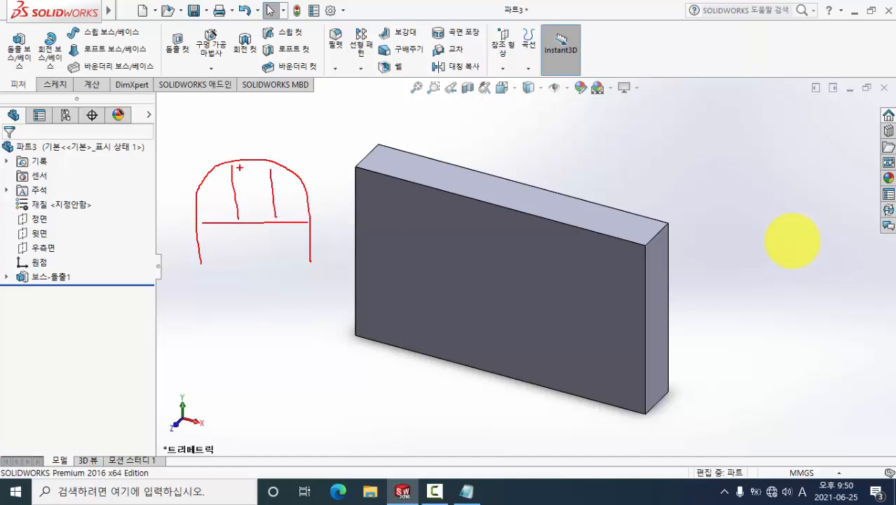
left_click_drag(247, 159, 276, 79)
left_click_drag(247, 173, 244, 207)
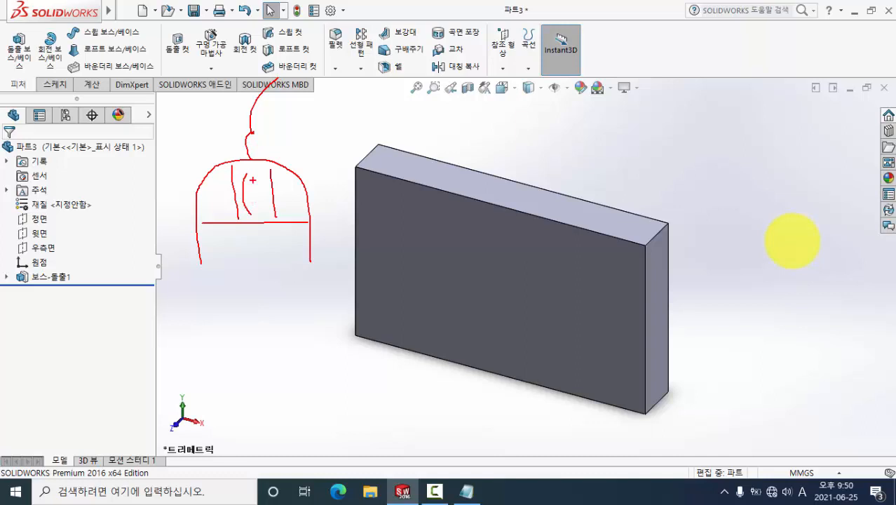
left_click_drag(249, 174, 247, 212)
mouse_move(251, 180)
left_mouse_down()
mouse_move(257, 204)
mouse_move(247, 206)
left_mouse_up()
mouse_move(338, 194)
left_mouse_down()
mouse_move(337, 126)
mouse_move(347, 138)
mouse_move(337, 120)
left_mouse_up()
left_click_drag(338, 207, 339, 239)
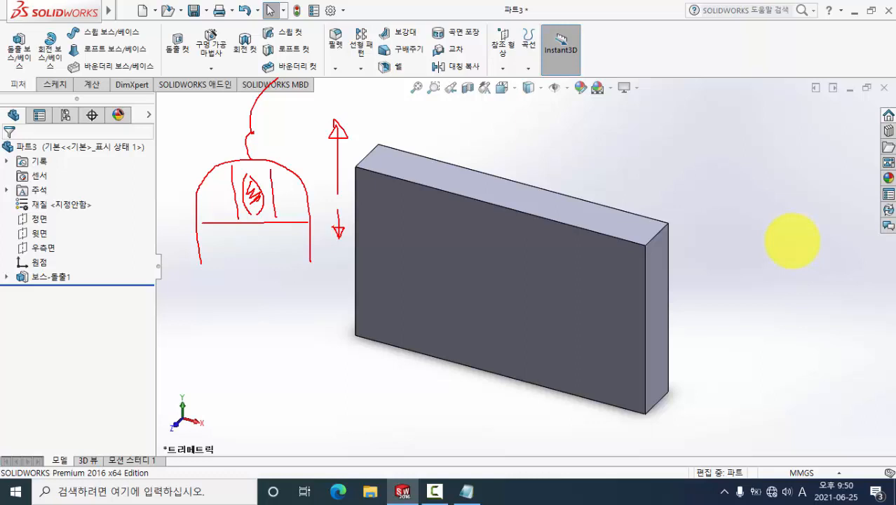
mouse_move(270, 226)
left_mouse_down()
mouse_move(244, 202)
mouse_move(251, 180)
mouse_move(255, 213)
left_mouse_up()
key("Escape")
Step: Demonstrate wheel zooming by repeatedly zooming in and out on the extruded block
scroll(793, 241, "up", 2)
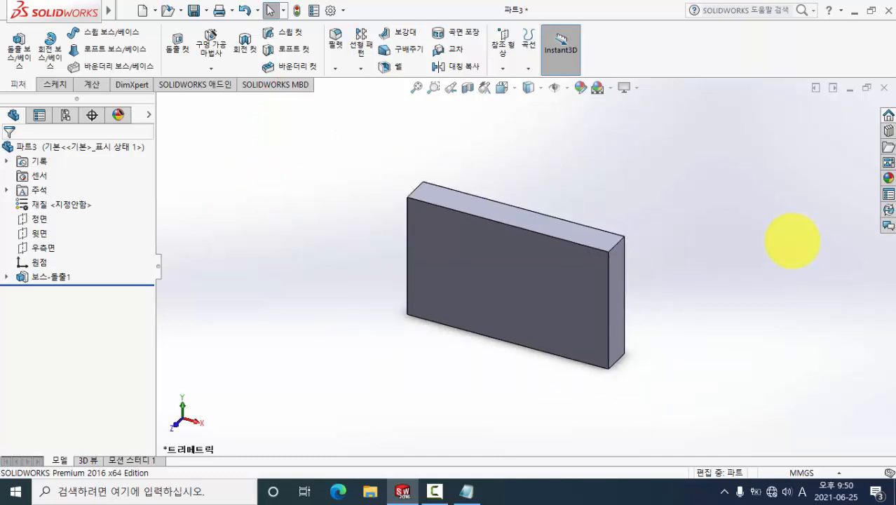
scroll(792, 241, "down", 2)
scroll(793, 240, "up", 2)
scroll(792, 241, "down", 3)
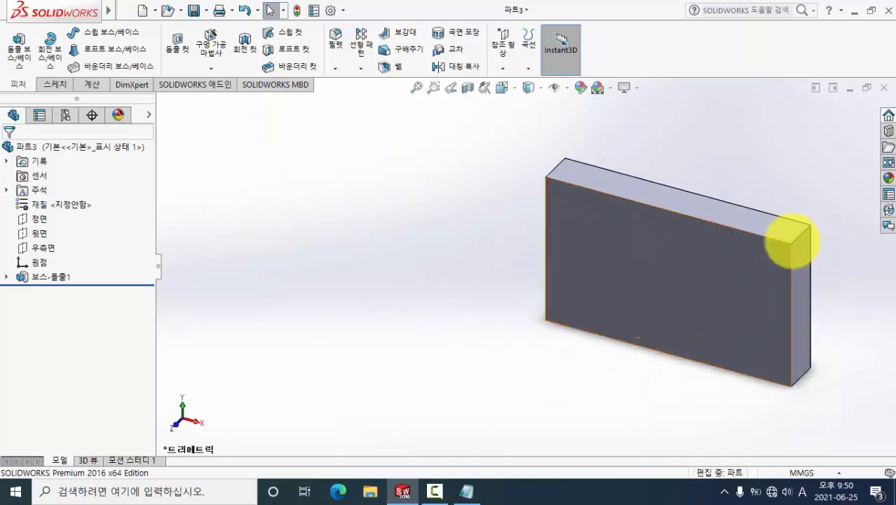
scroll(792, 241, "up", 3)
scroll(792, 241, "down", 3)
scroll(792, 241, "up", 2)
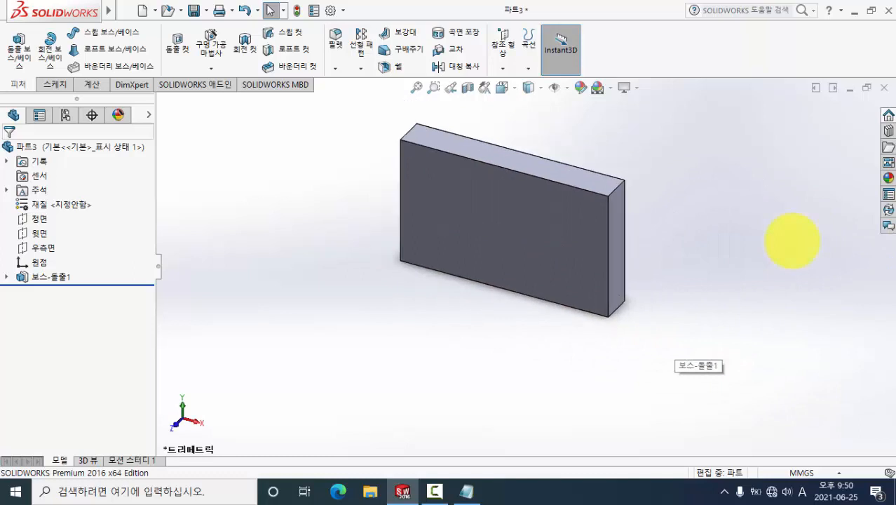
scroll(793, 241, "down", 2)
scroll(792, 240, "up", 2)
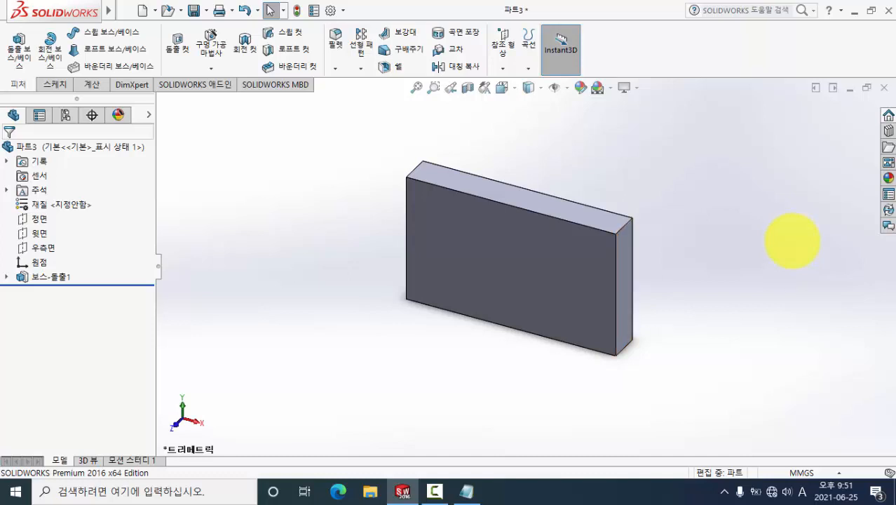
scroll(793, 241, "up", 1)
scroll(793, 241, "down", 1)
scroll(792, 240, "up", 1)
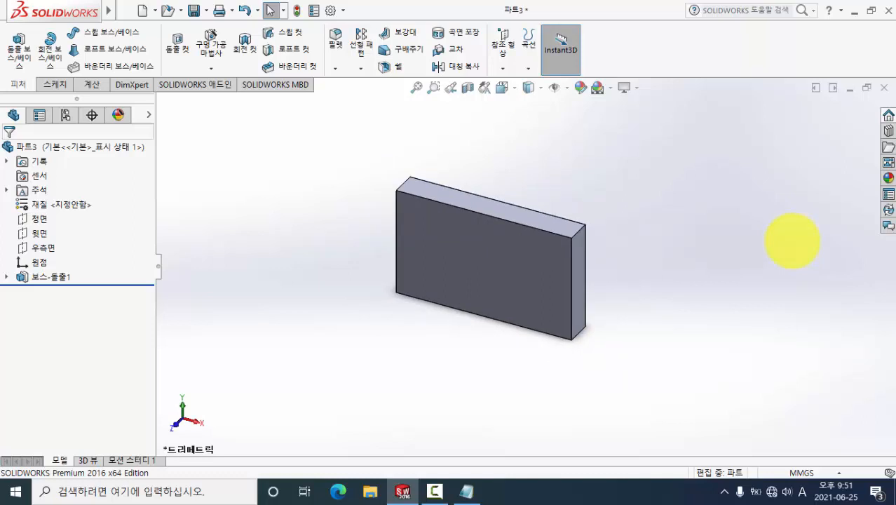
Step: Continue the zoom demonstration, enlarging and shrinking the block around different pointer positions
scroll(793, 241, "down", 1)
scroll(793, 241, "up", 1)
scroll(793, 241, "down", 1)
scroll(793, 240, "up", 2)
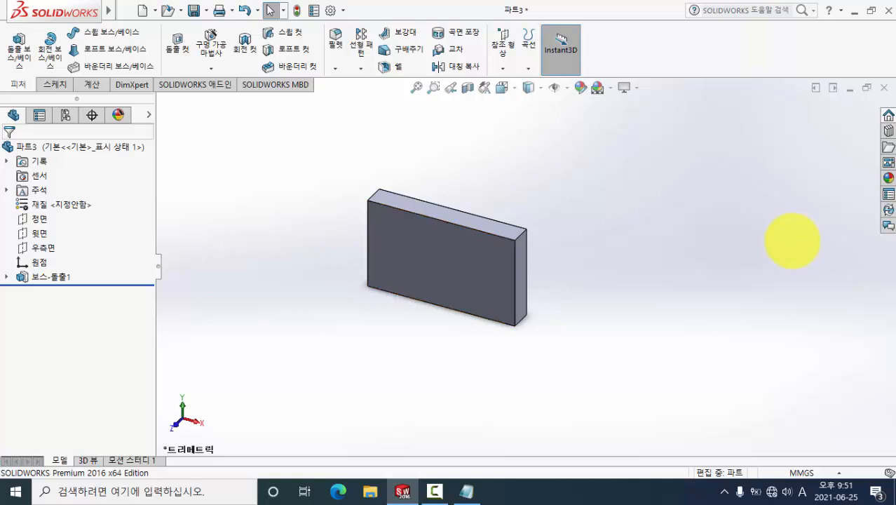
scroll(792, 240, "up", 1)
scroll(792, 241, "down", 3)
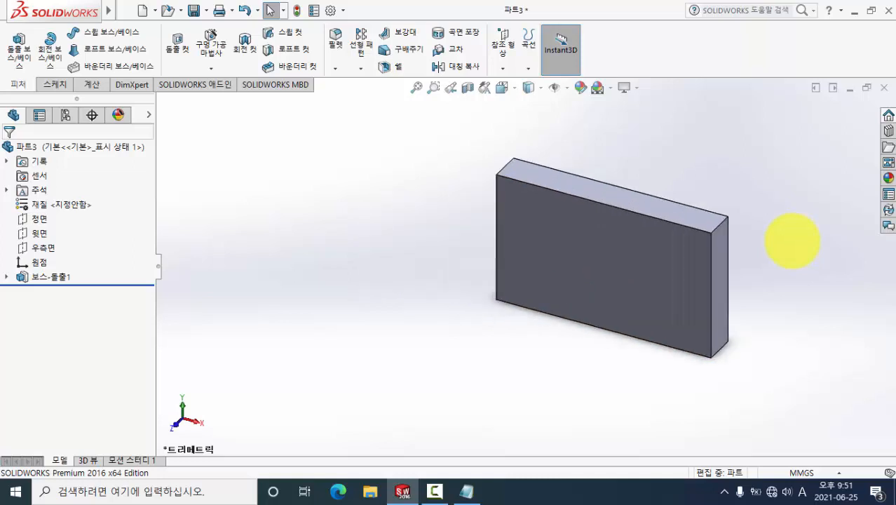
scroll(793, 240, "up", 1)
scroll(793, 240, "up", 2)
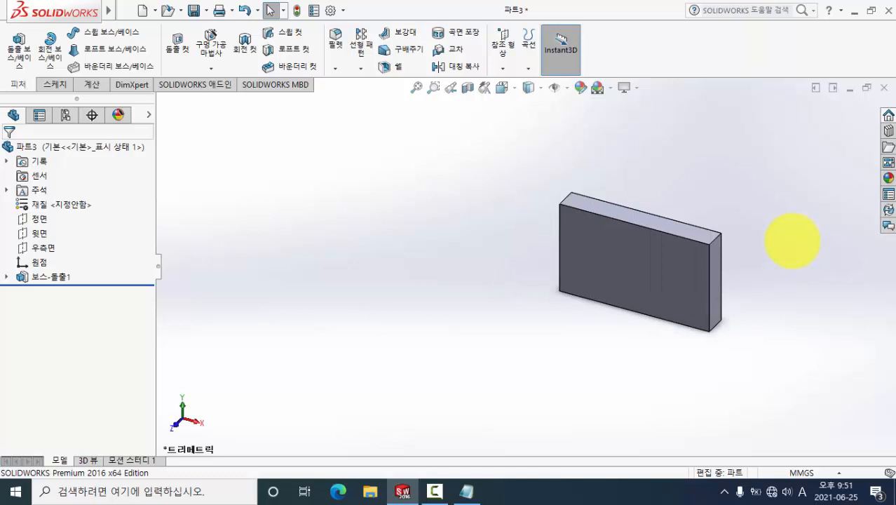
scroll(793, 240, "up", 1)
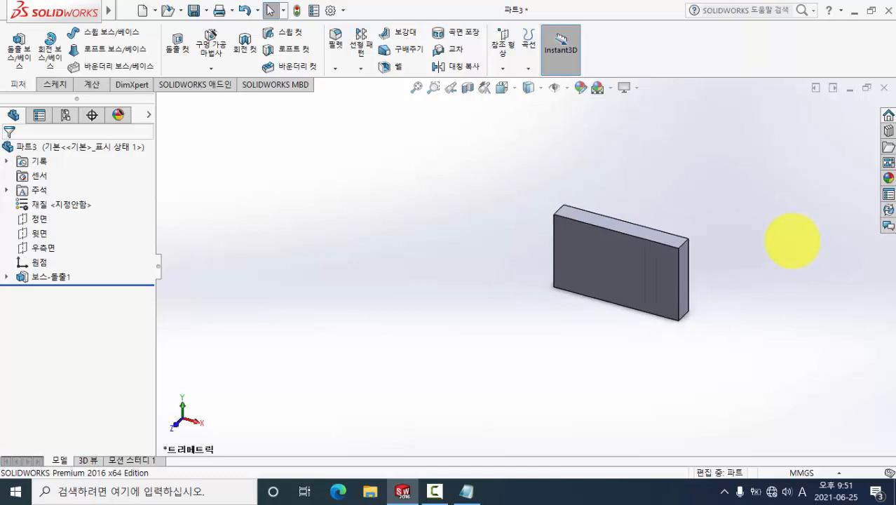
scroll(793, 240, "down", 3)
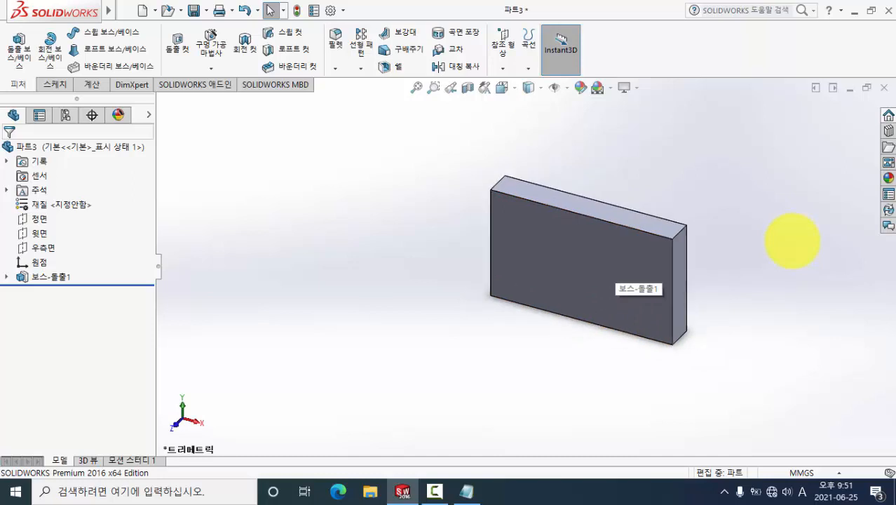
scroll(793, 241, "up", 2)
scroll(793, 241, "down", 3)
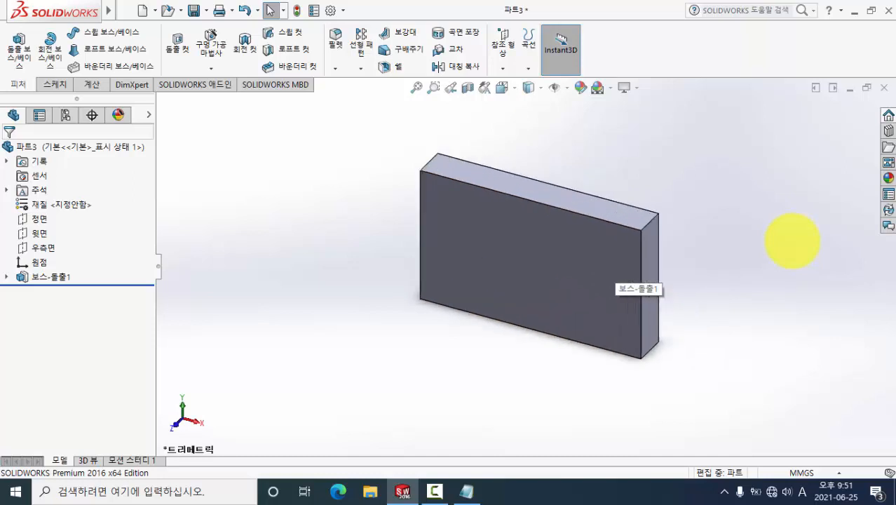
scroll(792, 241, "up", 3)
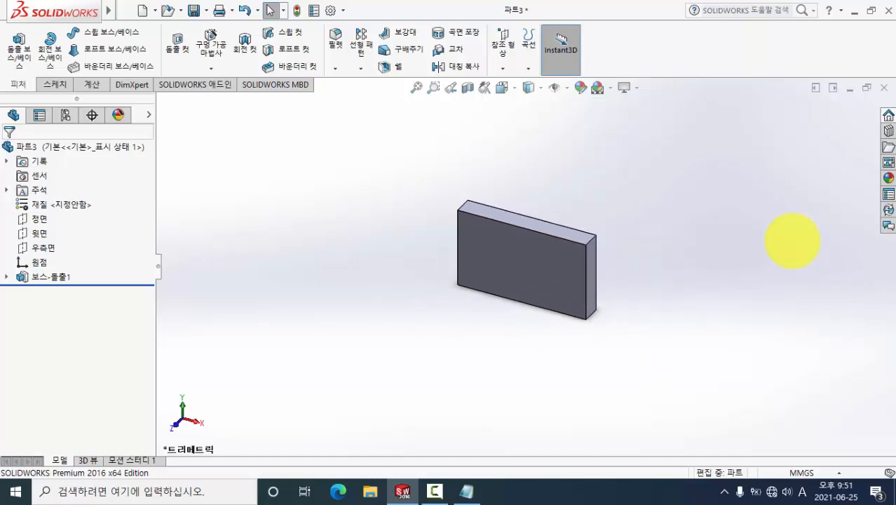
scroll(793, 240, "down", 2)
scroll(792, 240, "up", 2)
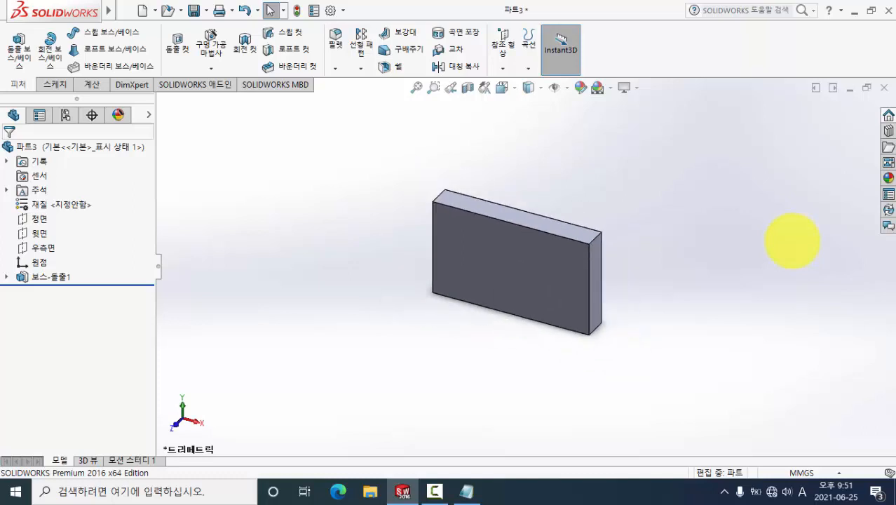
scroll(792, 241, "down", 1)
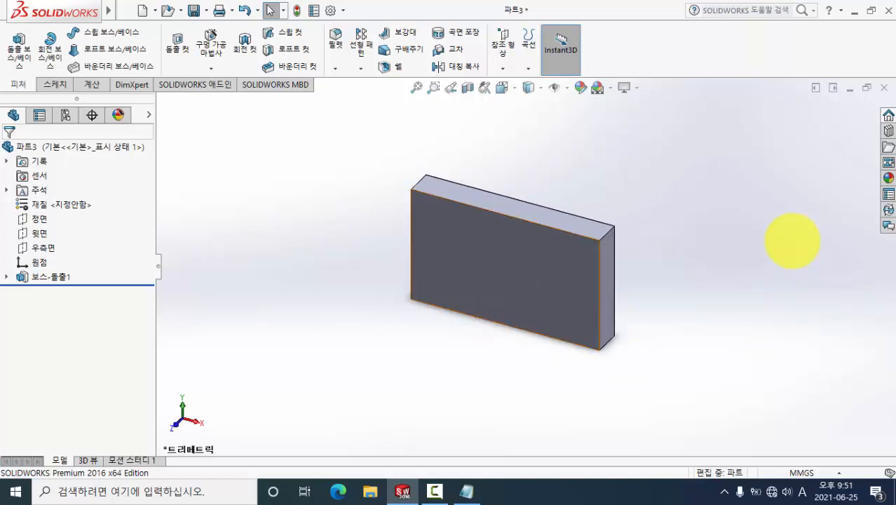
Step: Demonstrate rotating the block until its large face tilts upward, and pan it around the graphics area
middle_click_drag(505, 288, 549, 198)
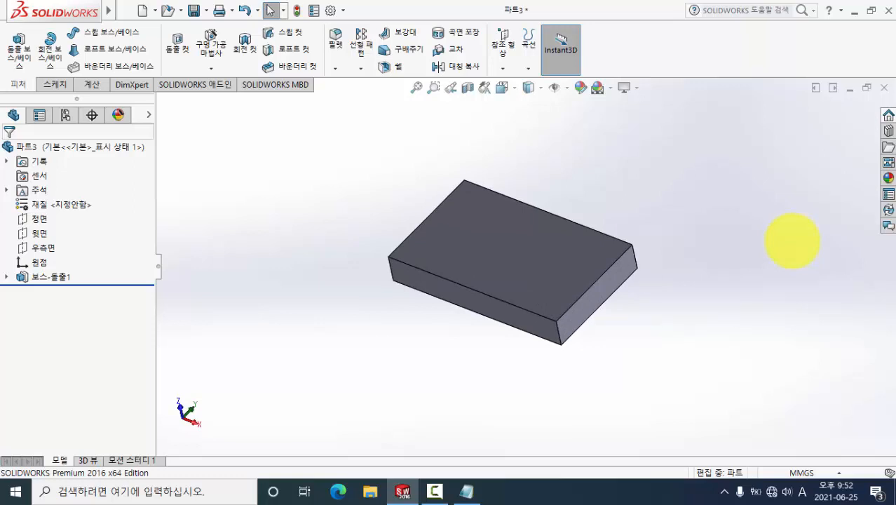
middle_click_drag(792, 241, 700, 258, "shift")
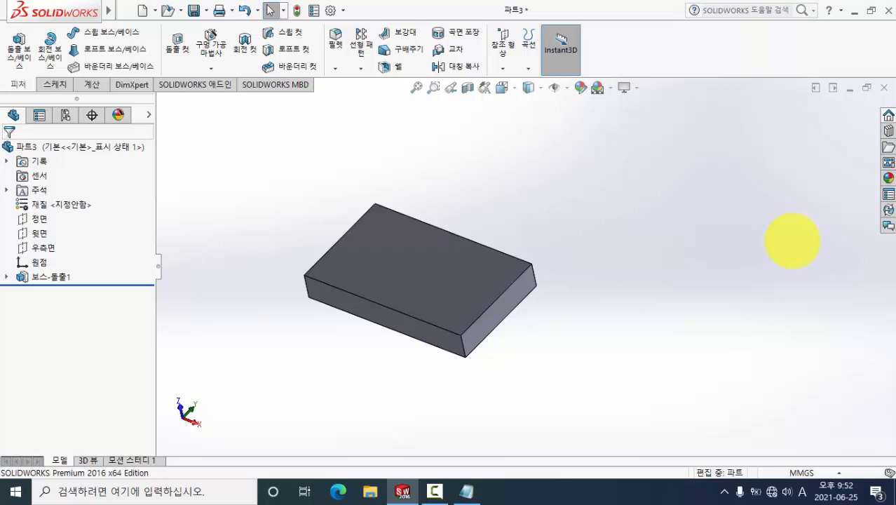
middle_click_drag(792, 241, 895, 240, "ctrl")
middle_click_drag(792, 241, 739, 243, "ctrl")
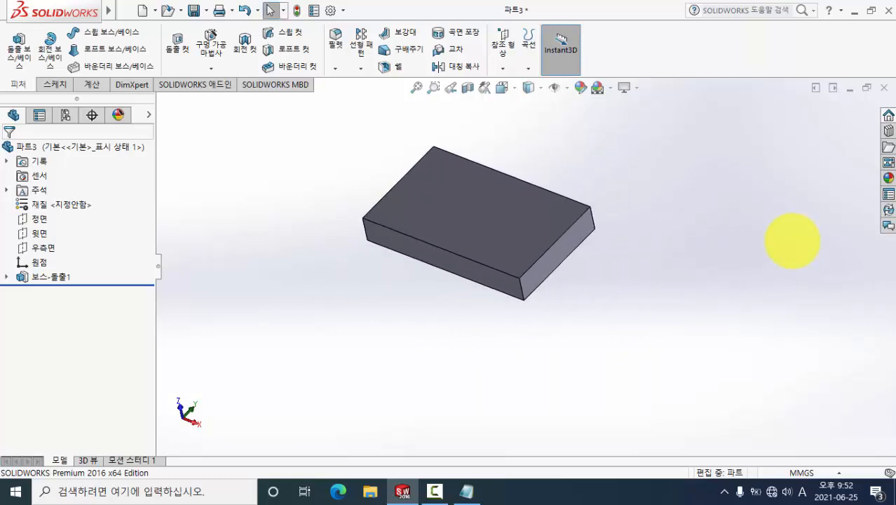
middle_click_drag(792, 241, 878, 255, "ctrl")
middle_click_drag(793, 241, 723, 250, "ctrl")
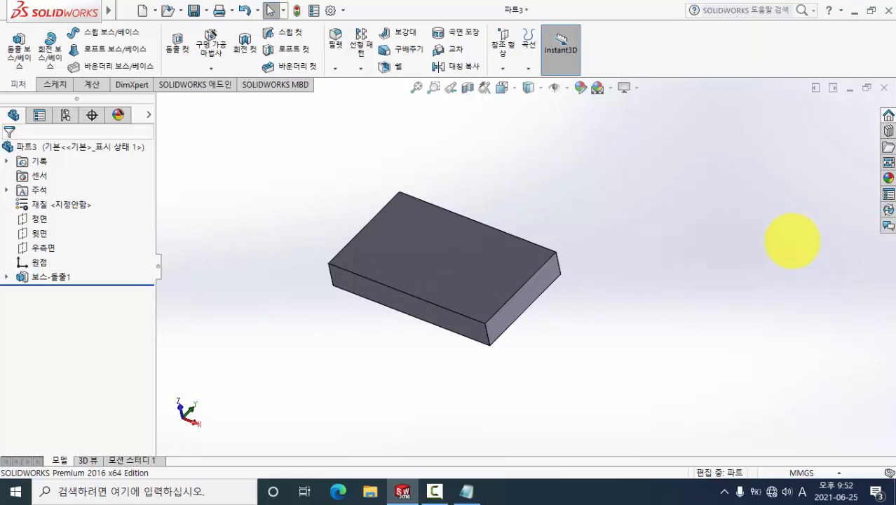
Step: Repeat the zoom demonstration on the tilted block, alternating between closer and farther views
scroll(444, 291, "up", 3)
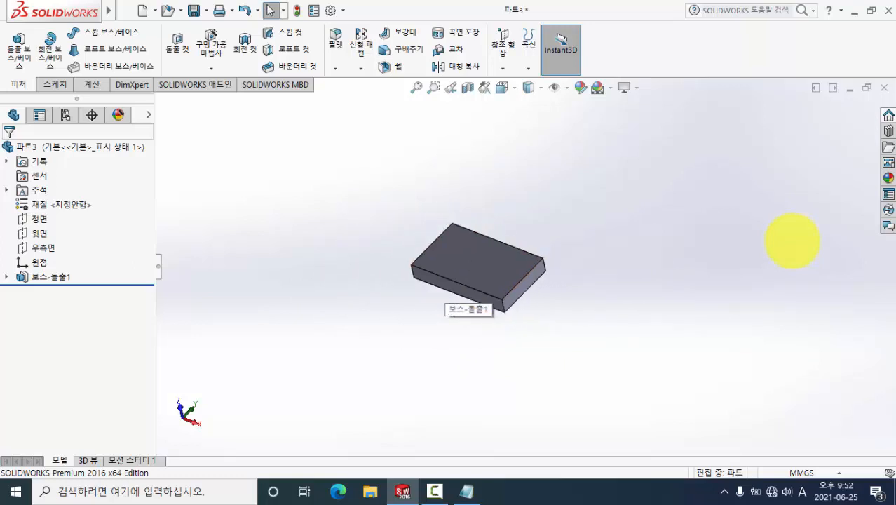
scroll(444, 290, "down", 3)
scroll(444, 291, "up", 1)
scroll(792, 241, "down", 2)
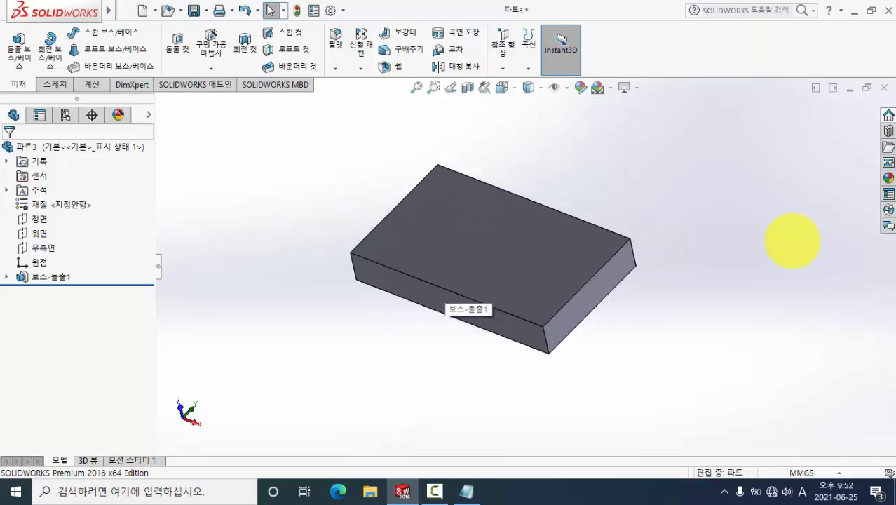
scroll(793, 240, "up", 2)
scroll(793, 241, "down", 3)
scroll(793, 241, "down", 1)
scroll(793, 240, "up", 1)
scroll(792, 241, "down", 1)
scroll(793, 241, "up", 1)
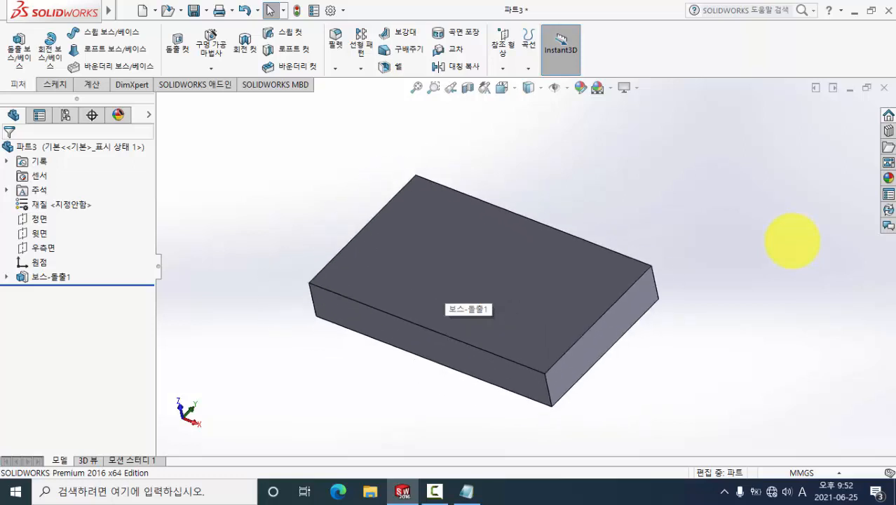
scroll(792, 240, "down", 2)
scroll(792, 241, "up", 2)
scroll(793, 241, "up", 2)
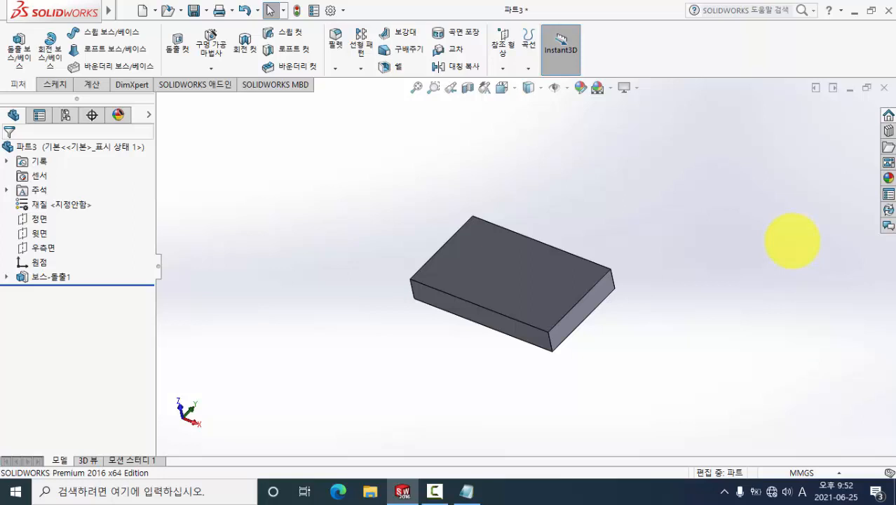
Step: Demonstrate fitting the whole block to the window and switching it to the isometric view (등각보기)
mouse_move(793, 241)
middle_mouse_down()
mouse_move(835, 232)
mouse_move(793, 241)
middle_mouse_up()
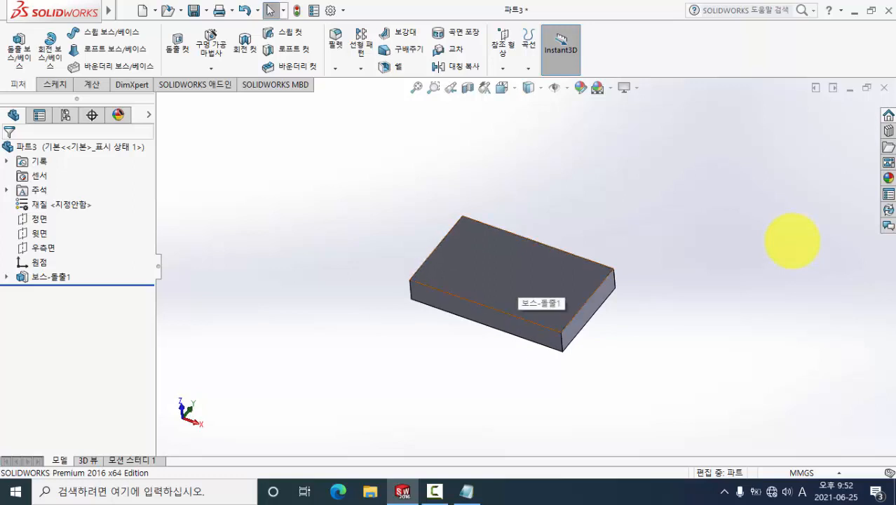
mouse_move(513, 287)
middle_mouse_down("ctrl")
mouse_move(570, 301)
mouse_move(465, 268)
mouse_move(555, 351)
mouse_move(525, 298)
middle_mouse_up("ctrl")
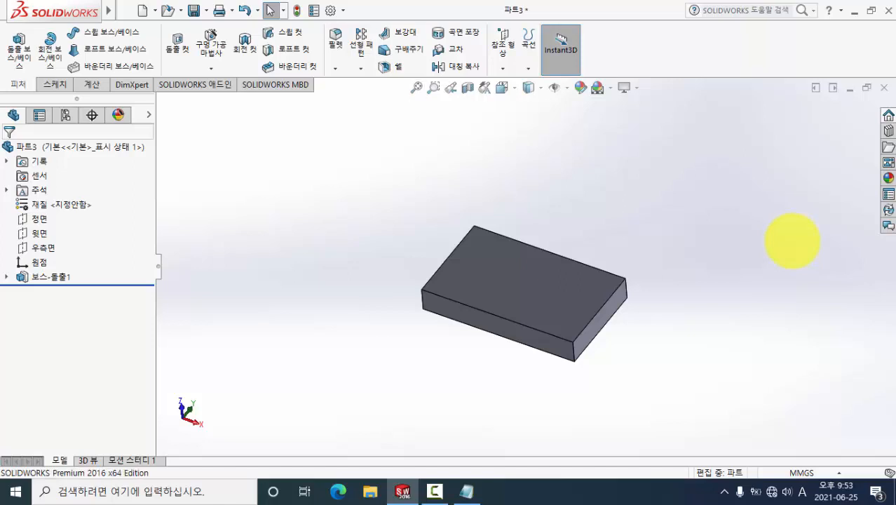
left_click(417, 87)
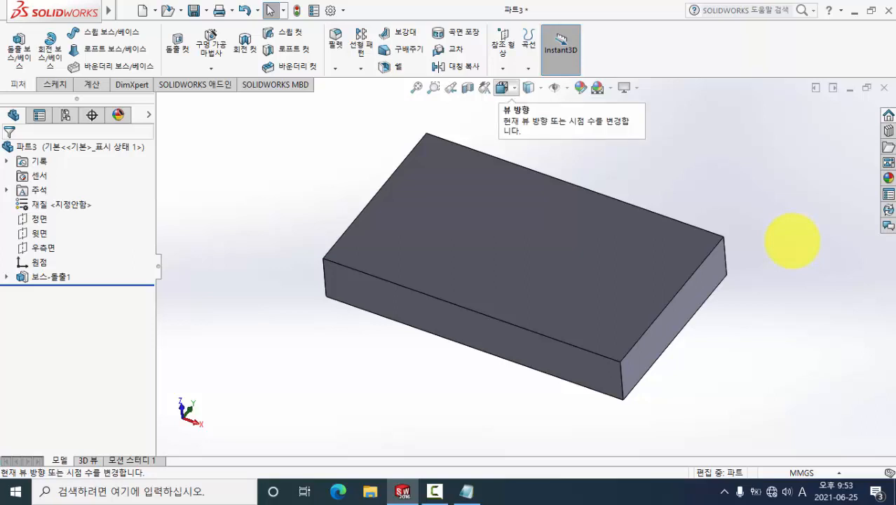
left_click(502, 87)
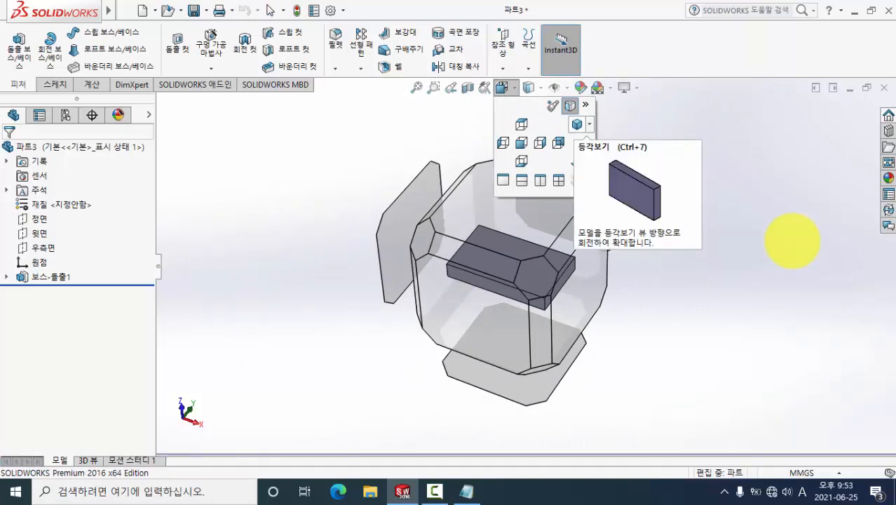
left_click(576, 124)
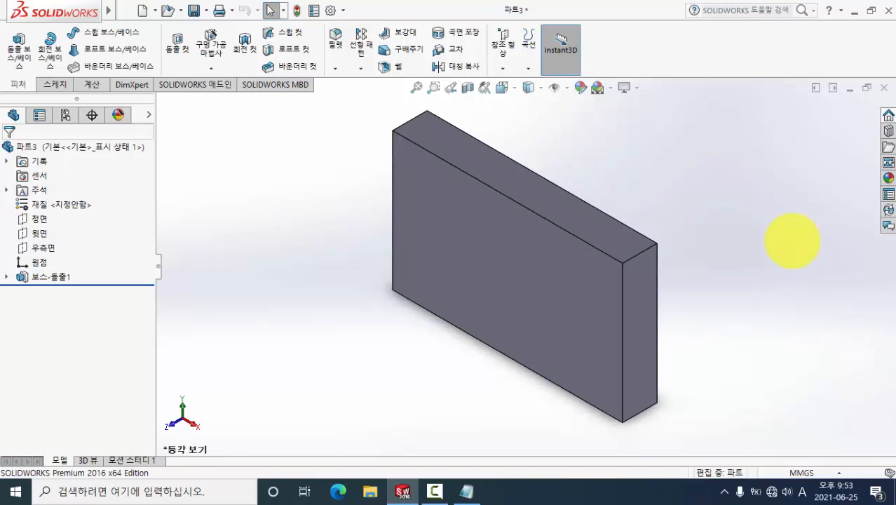
Step: Zoom the isometric block in and out and rotate it to an arbitrary orientation
scroll(522, 242, "down", 4)
scroll(522, 242, "up", 9)
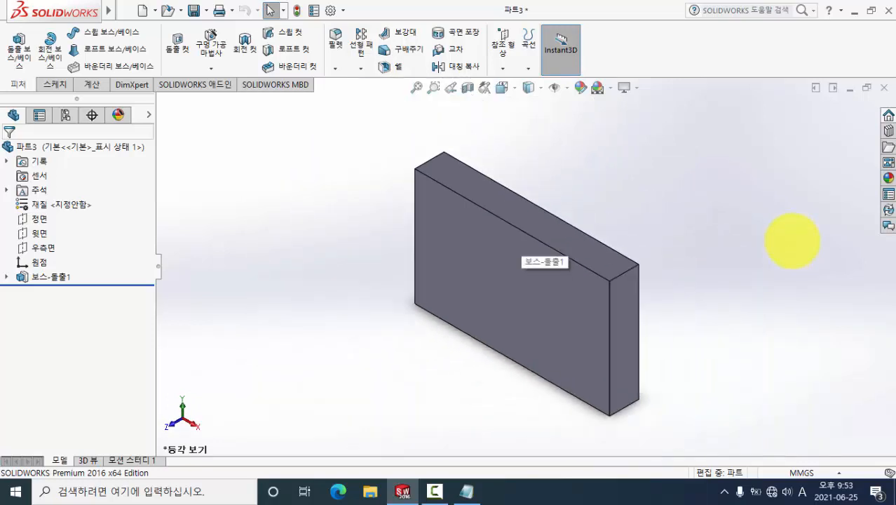
scroll(533, 259, "down", 4)
scroll(533, 259, "up", 5)
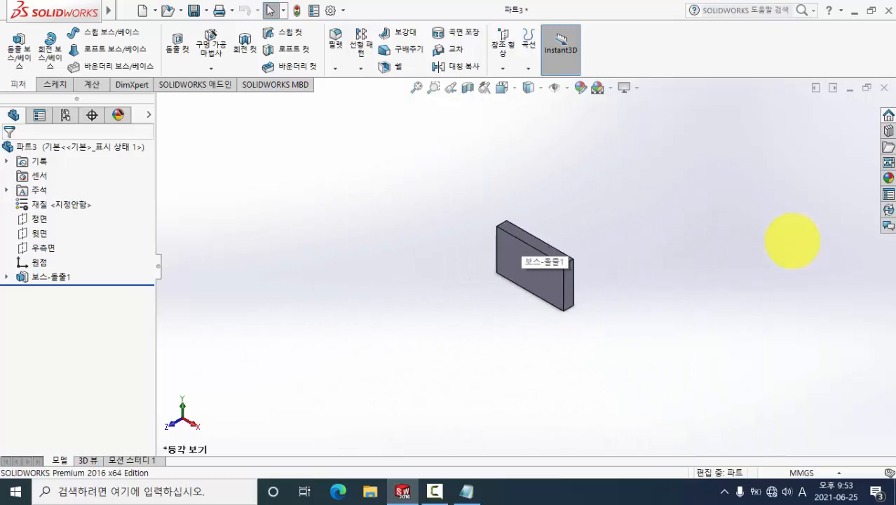
scroll(534, 260, "down", 2)
middle_click_drag(533, 252, 522, 204)
middle_click_drag(793, 240, 792, 241)
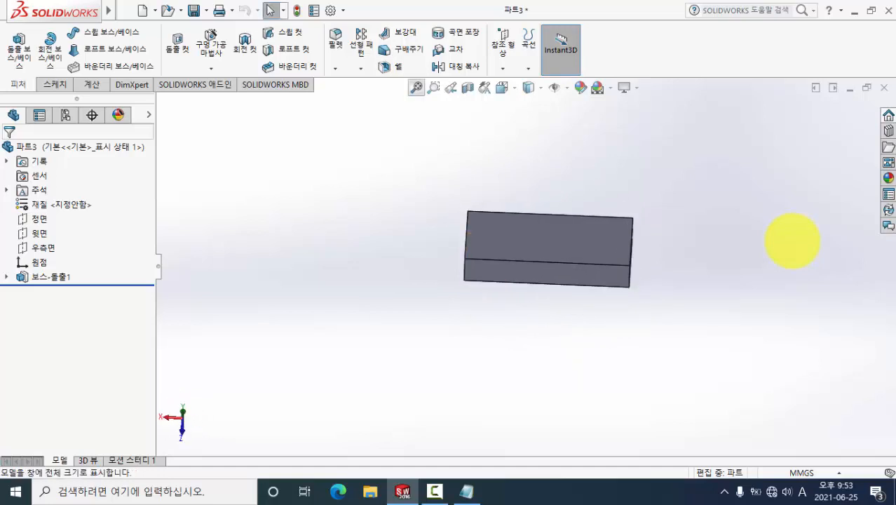
Step: Fit the rotated block to the window again and return it to the isometric view
left_click(417, 87)
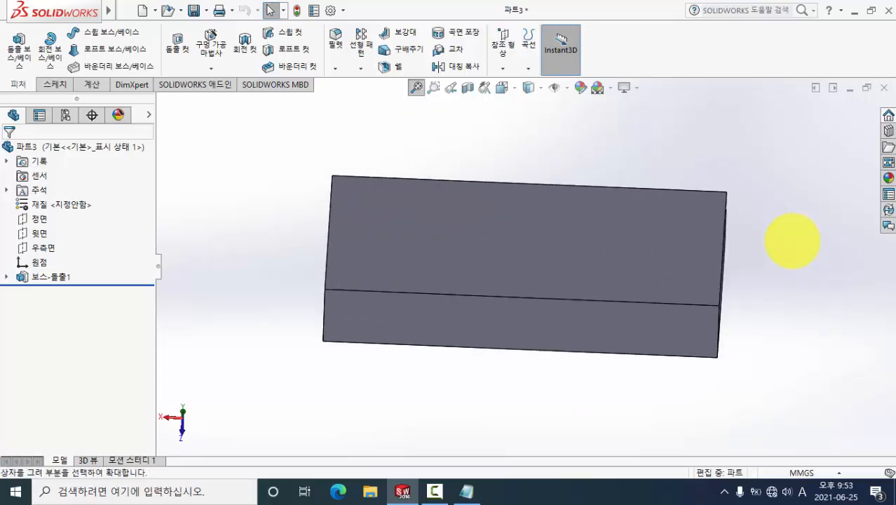
left_click(501, 87)
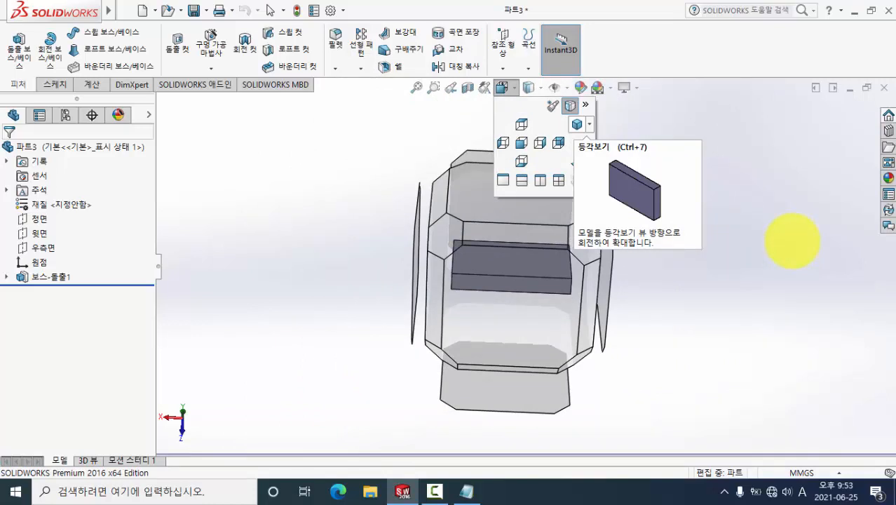
left_click(577, 124)
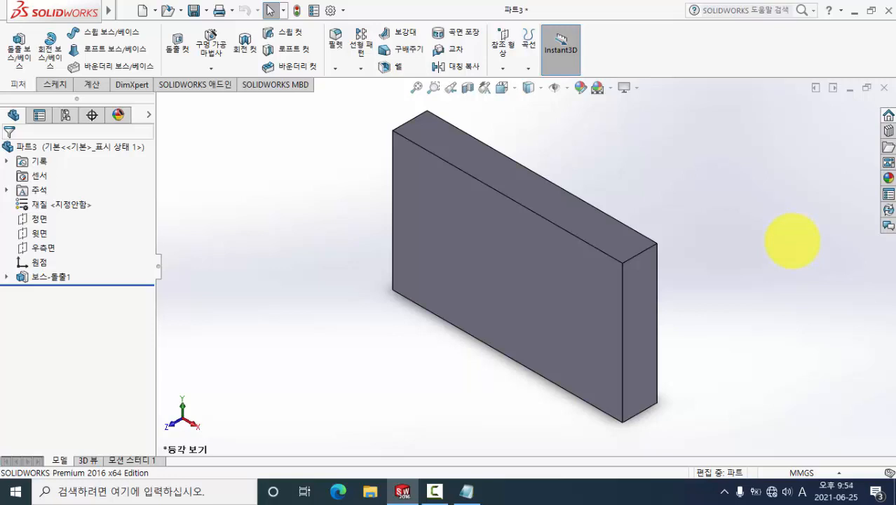
Step: Rotate the block so its large face tilts upward, and review the modeling workflow outline in Notepad before minimizing it
middle_click_drag(491, 308, 519, 265)
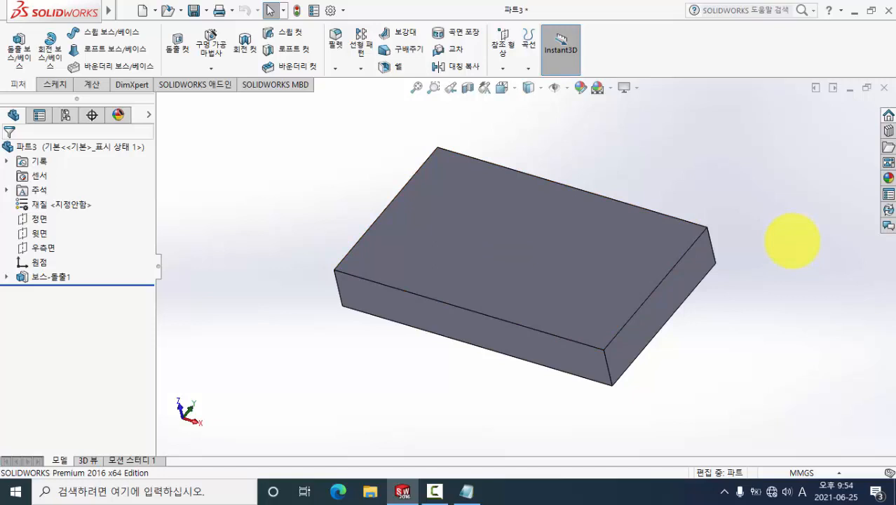
key("alt+Tab")
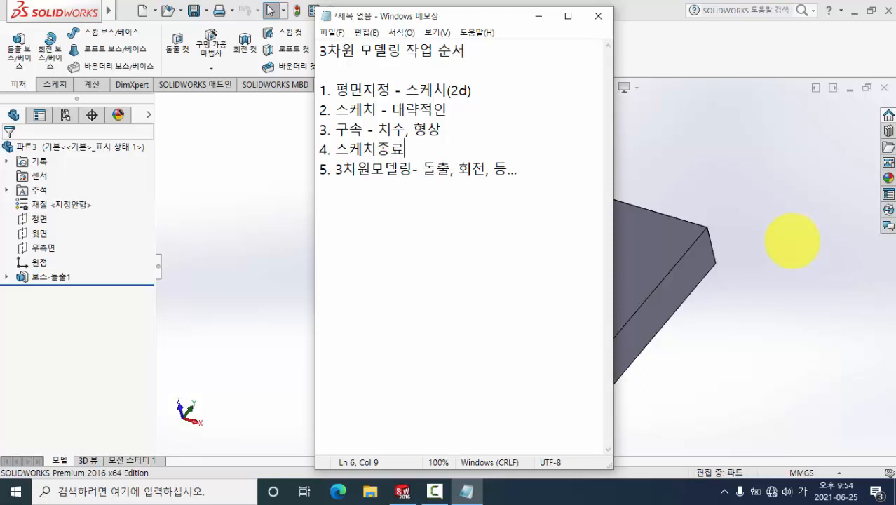
left_click(538, 15)
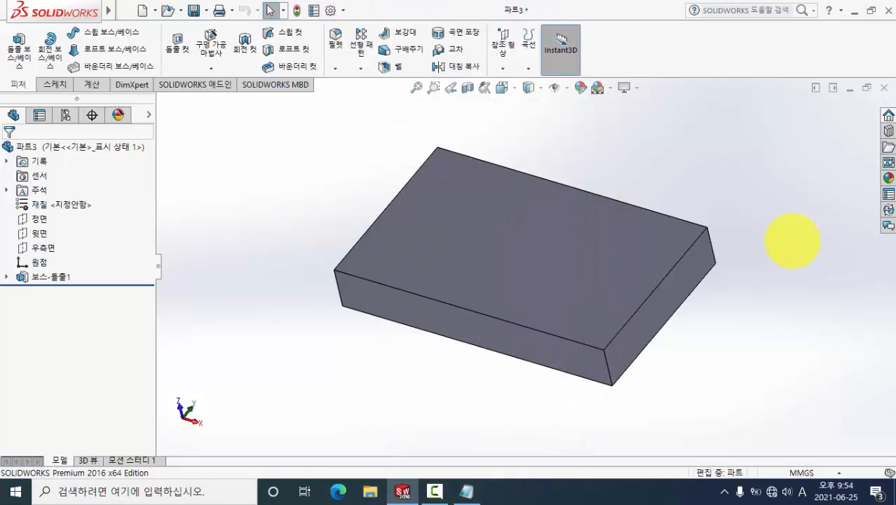
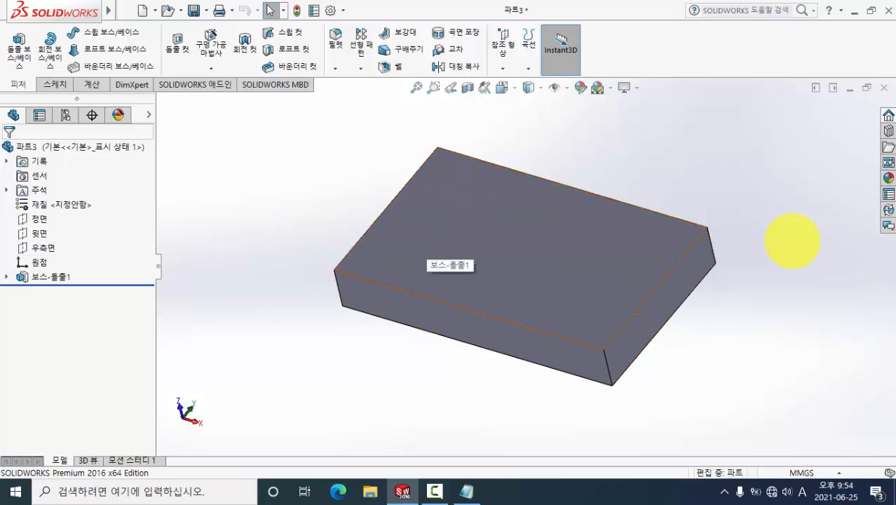
Step: Start a new sketch on the block's large face and view that face straight on (면에 수직으로 보기)
left_click(477, 232)
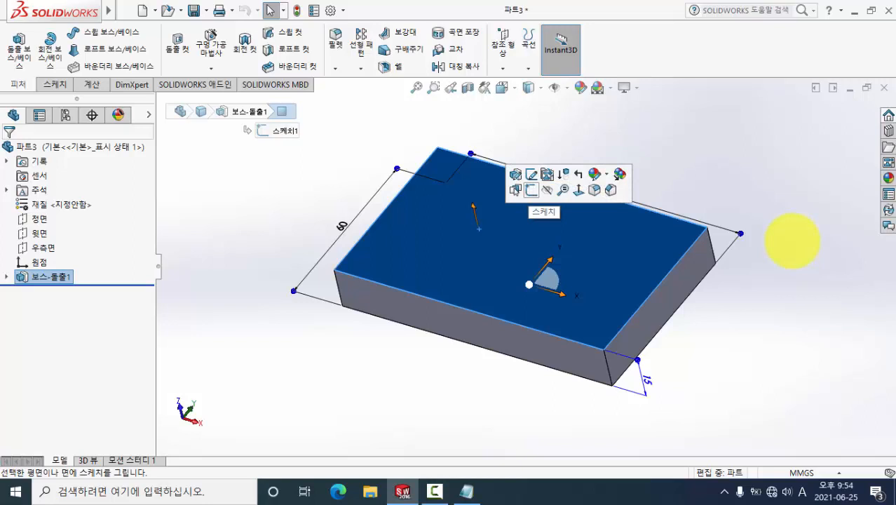
left_click(532, 190)
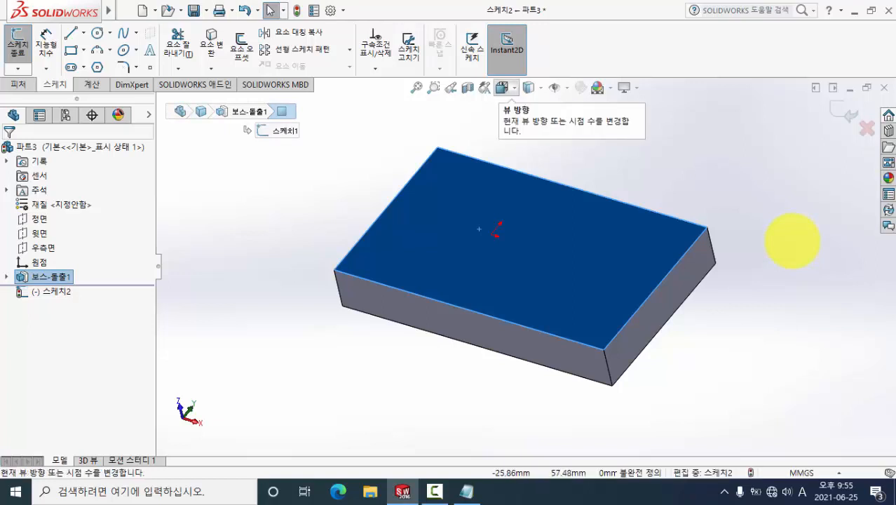
left_click(502, 86)
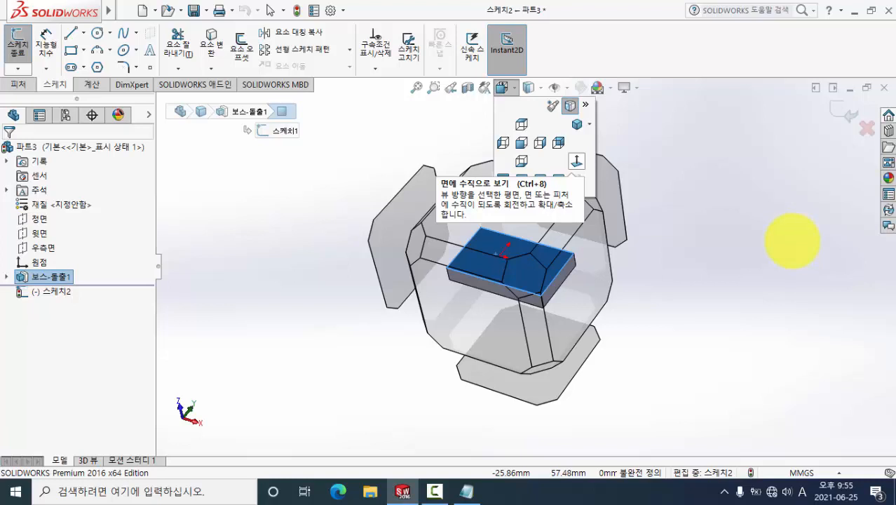
left_click(577, 162)
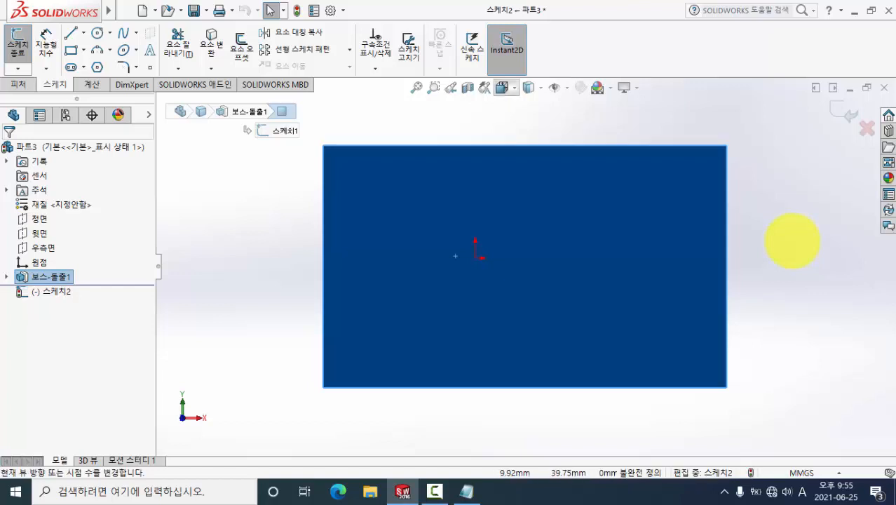
Step: Demonstrate switching the open sketch to the isometric view (등각보기) and back to the view normal to the sketch face
left_click(506, 89)
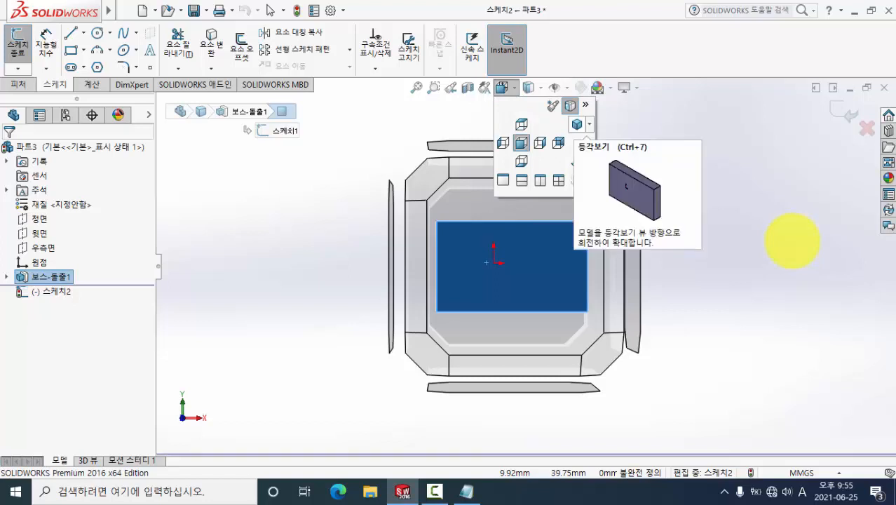
left_click(577, 124)
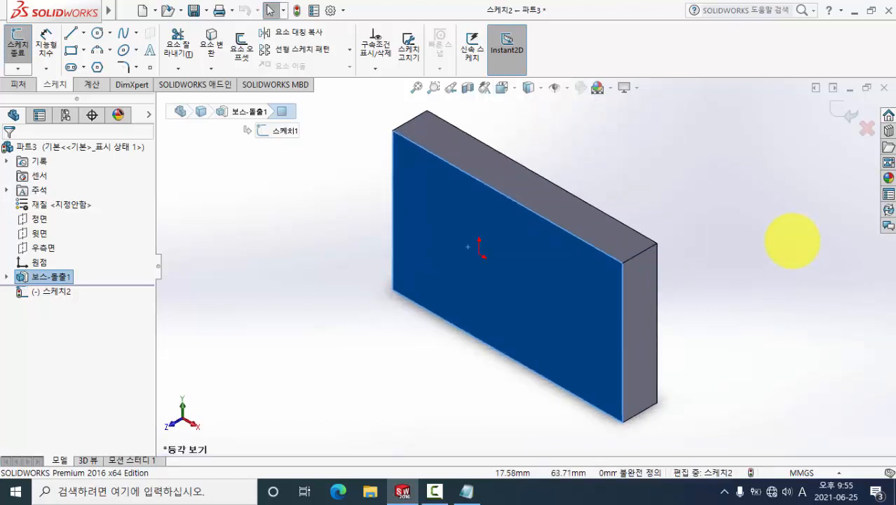
left_click(502, 87)
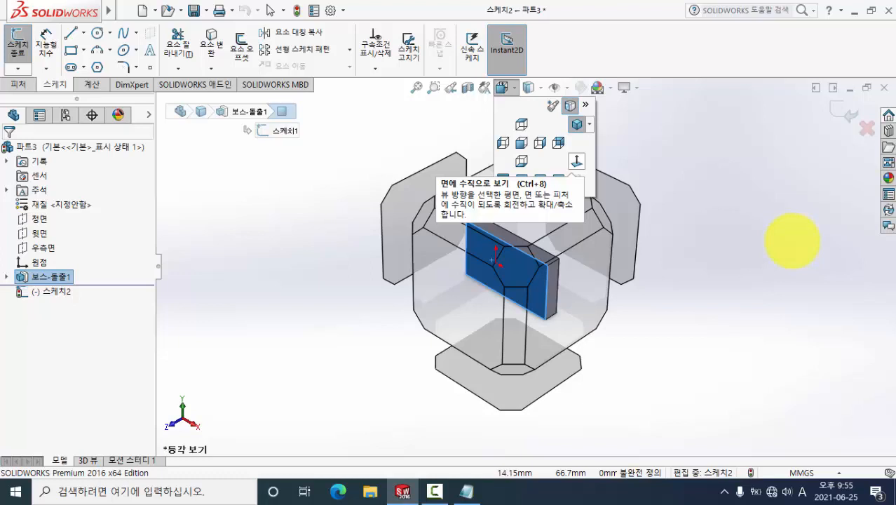
left_click(577, 162)
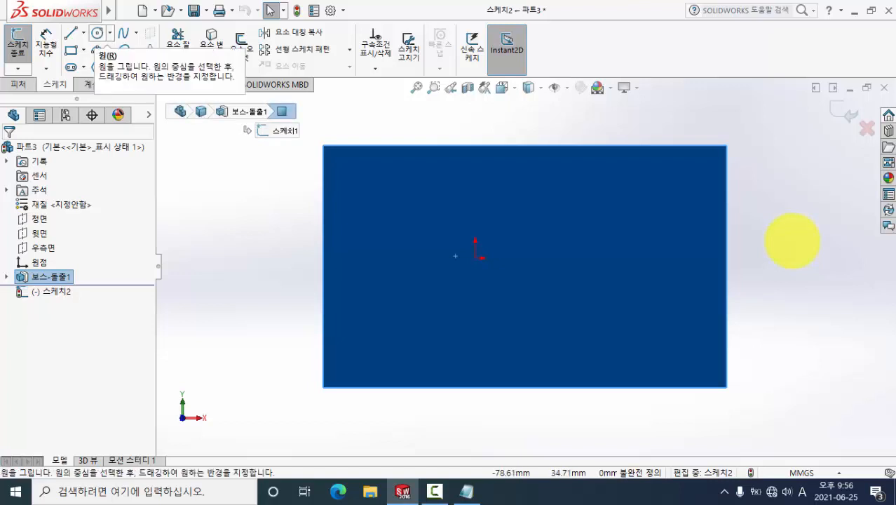
Step: Sketch a circle about 36 mm in diameter slightly right of the middle of the block's face
left_click(98, 33)
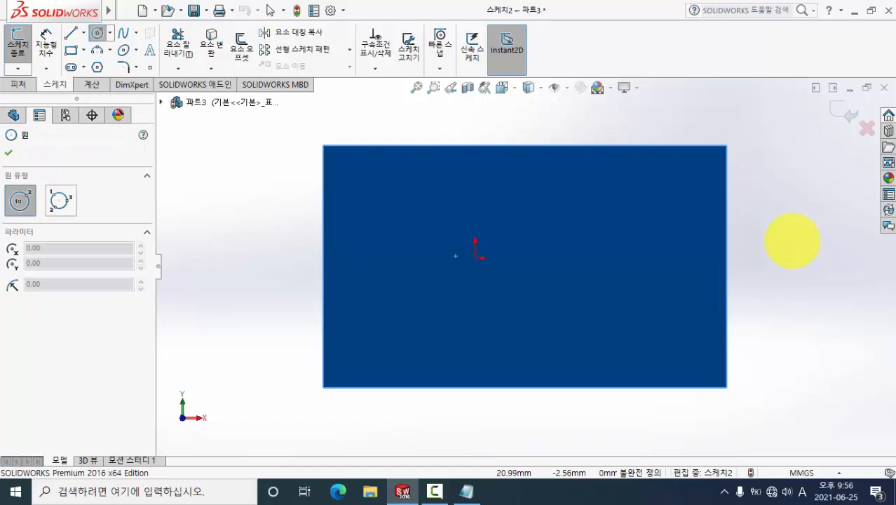
left_click(617, 276)
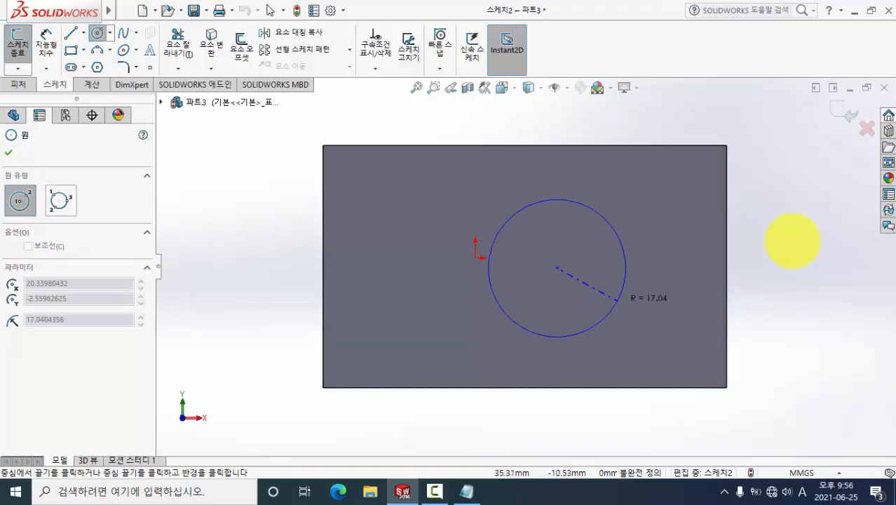
left_click(620, 304)
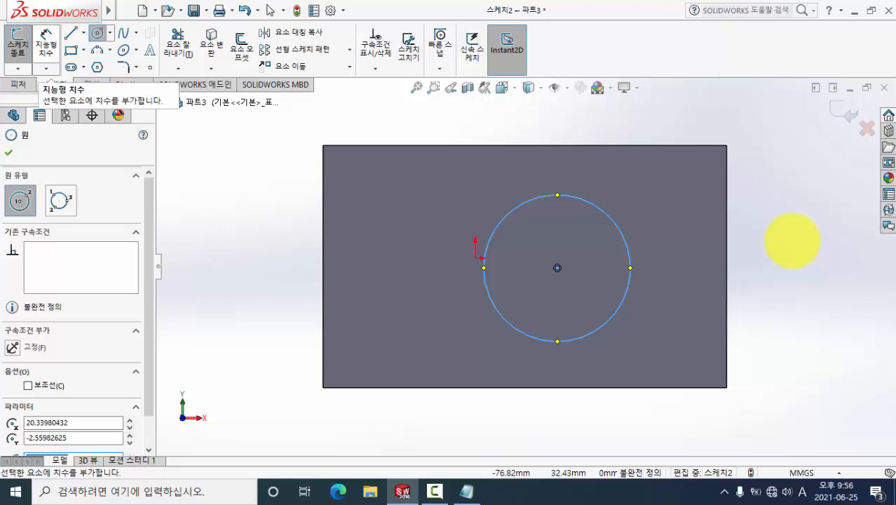
Step: Dimension the circle's diameter with Smart Dimension (지능형 치수) and set it to 40 mm
left_click(46, 43)
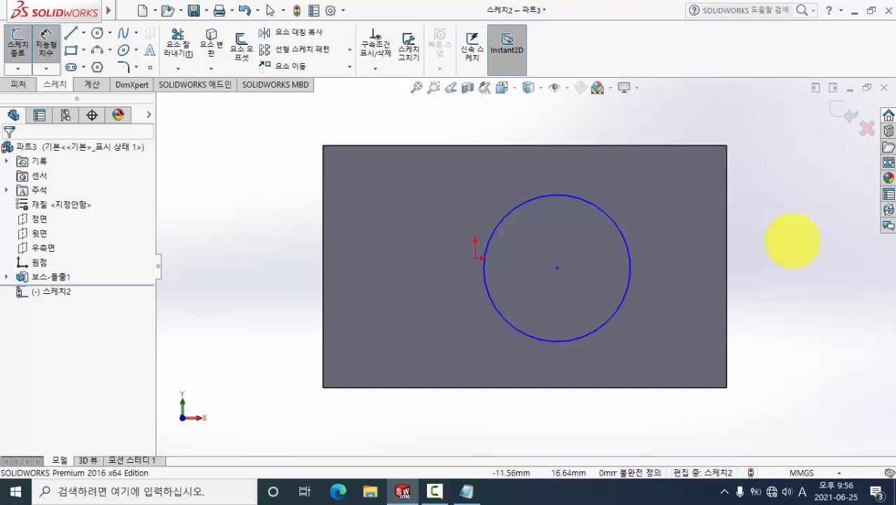
left_click(602, 210)
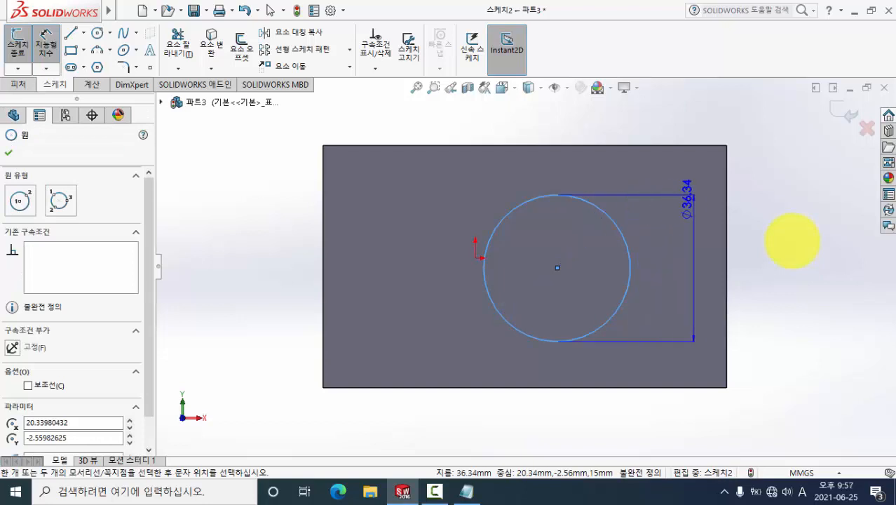
left_click(793, 241)
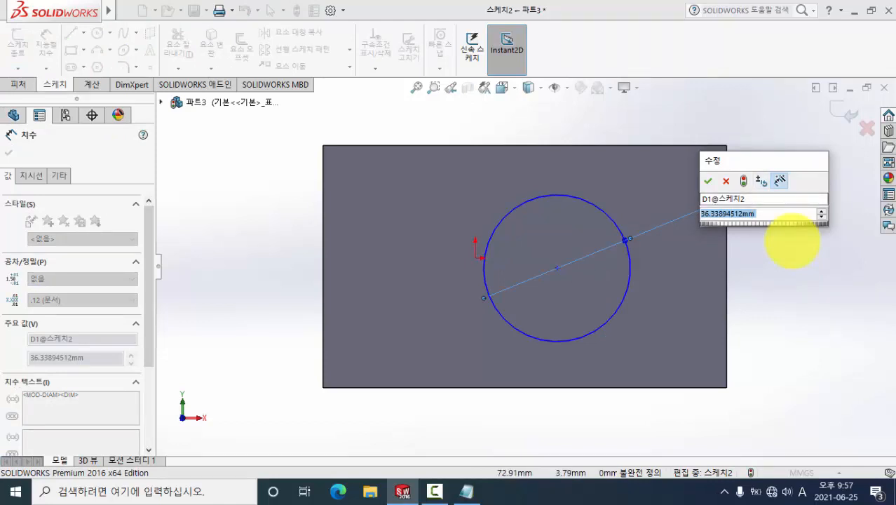
type("40")
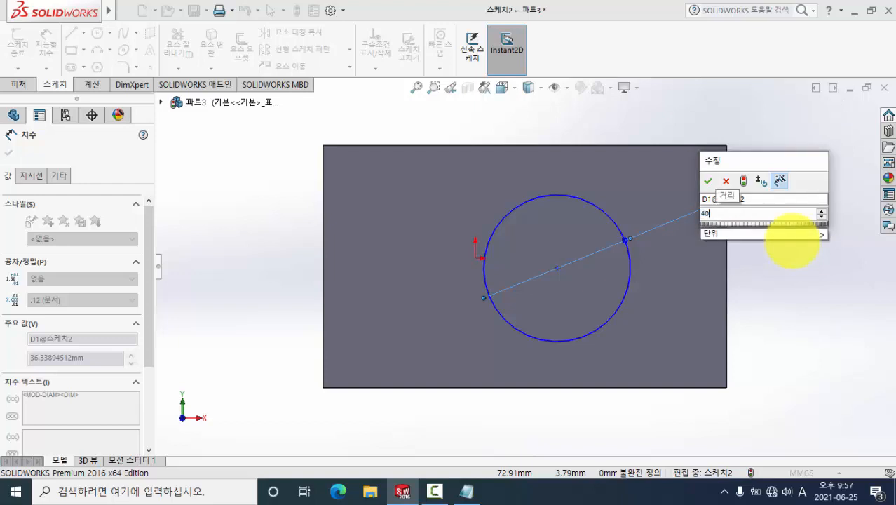
key("Return")
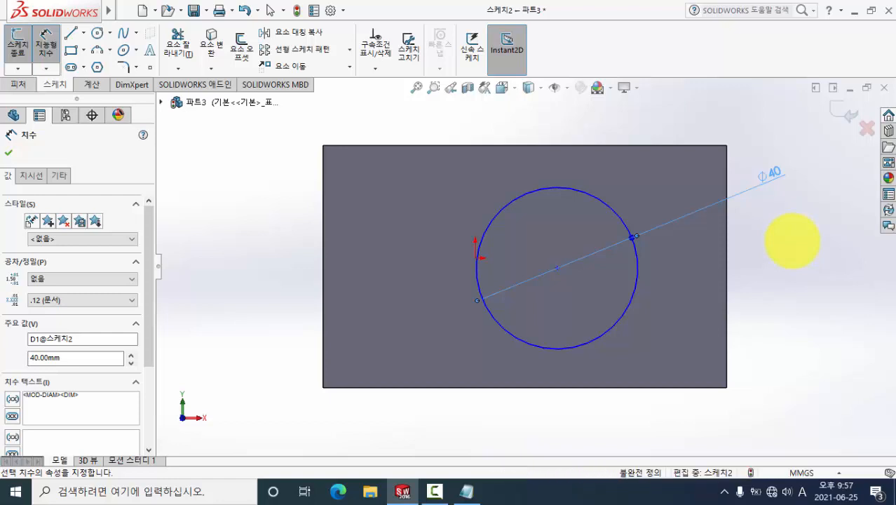
Step: Dimension the horizontal distance from the block's left edge to the circle's center as 50 mm
left_click(321, 264)
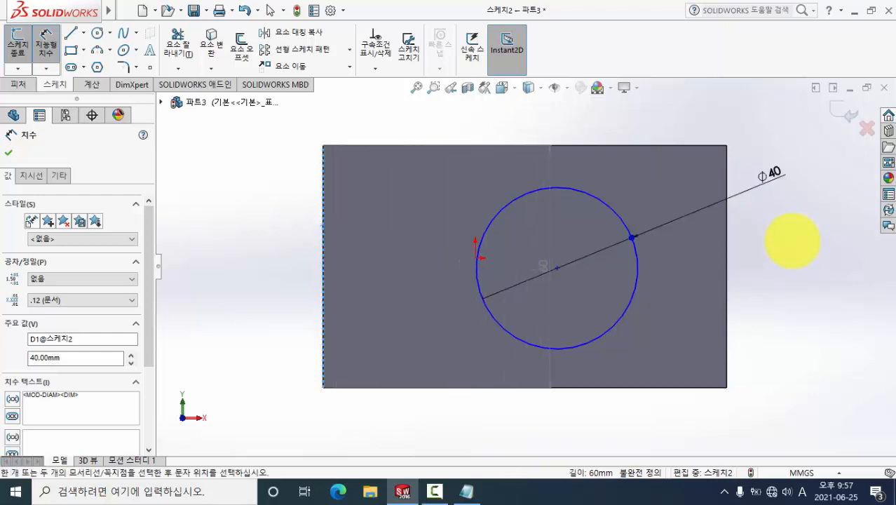
left_click(557, 267)
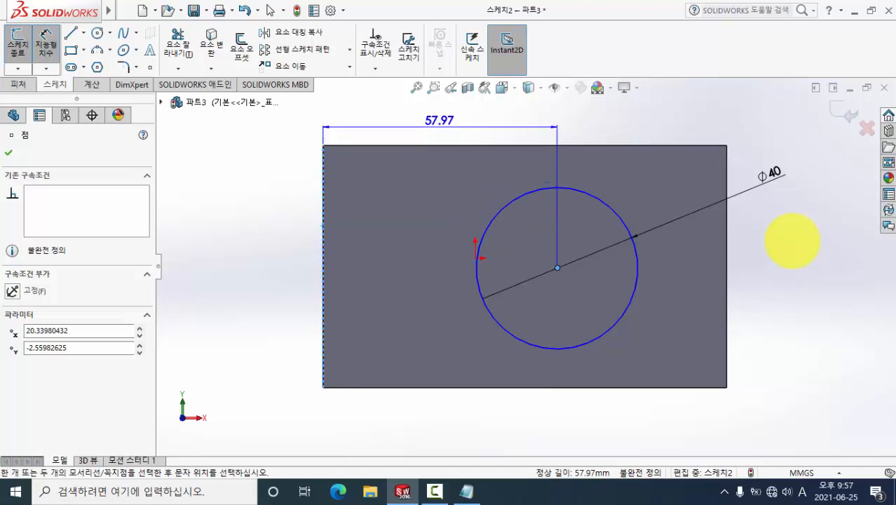
left_click(440, 125)
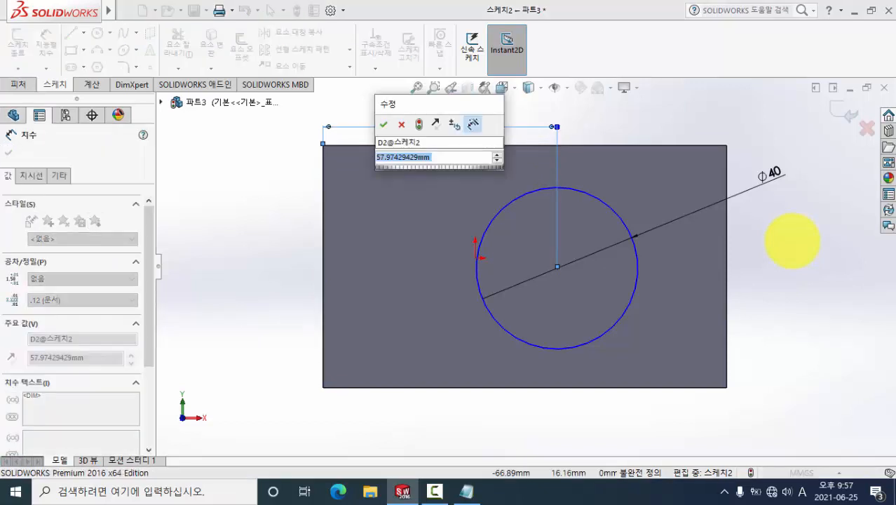
type("50")
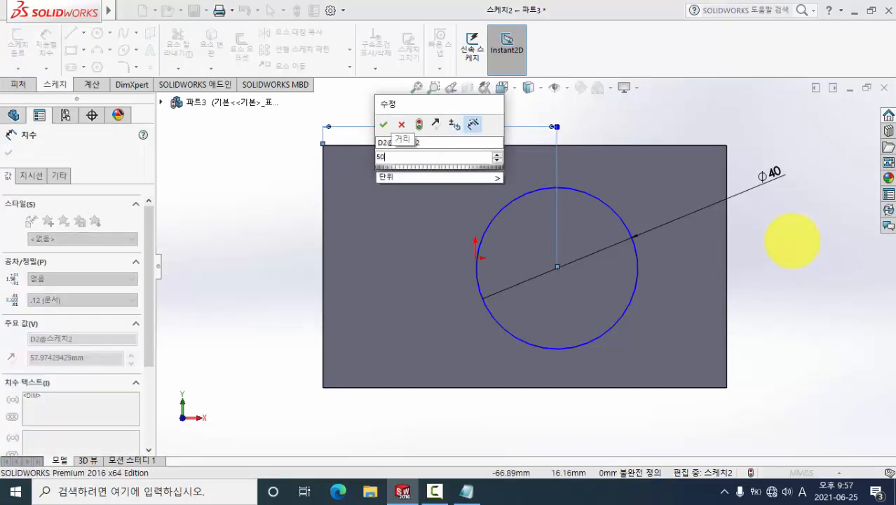
key("Return")
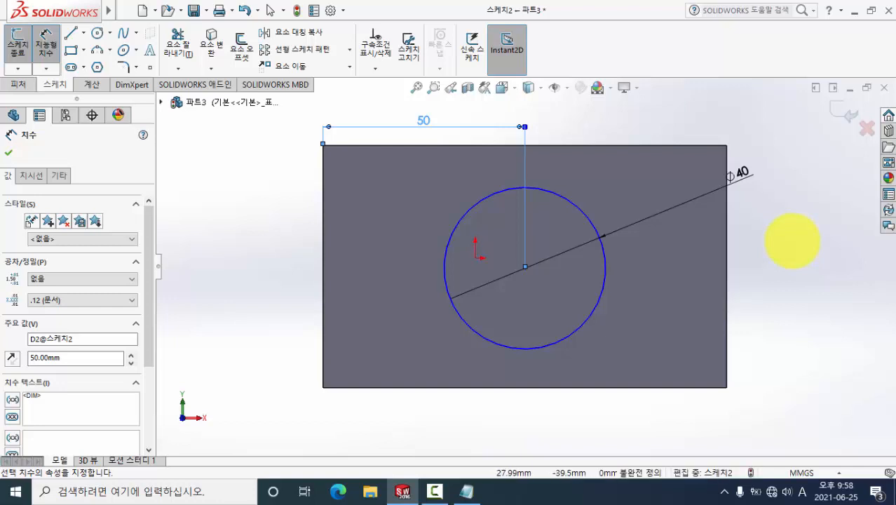
Step: Dimension the vertical distance from the block's bottom edge to the circle's center as 30 mm
left_click(525, 387)
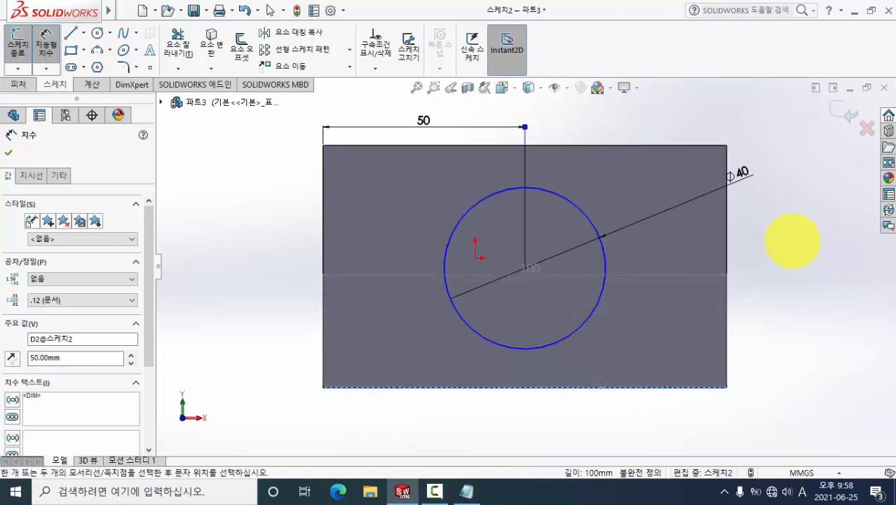
left_click(524, 267)
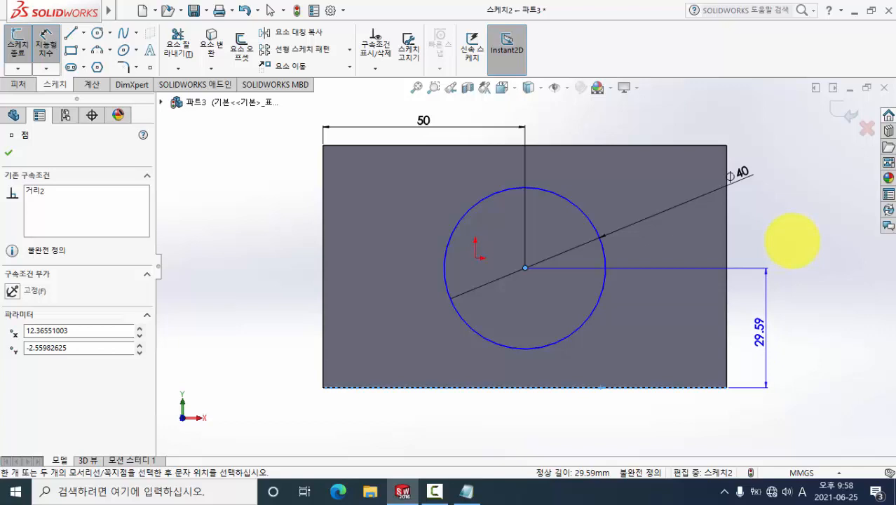
left_click(793, 240)
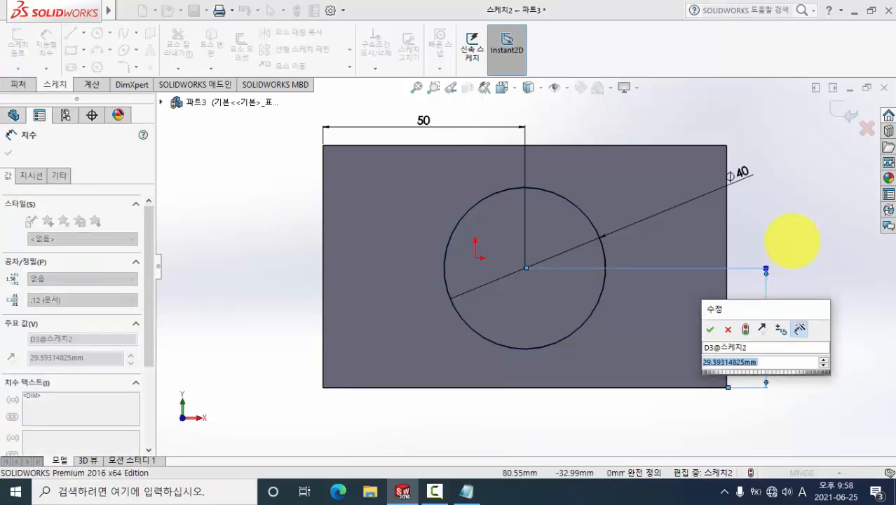
type("30")
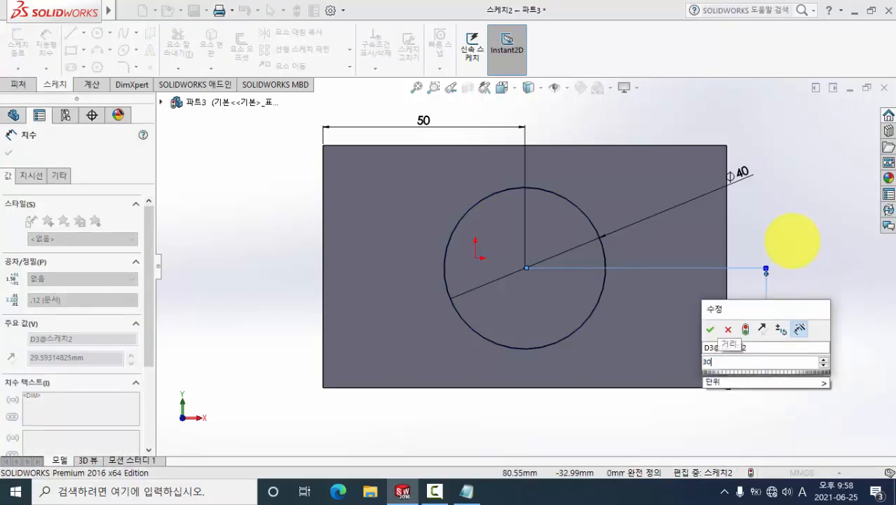
key("Return")
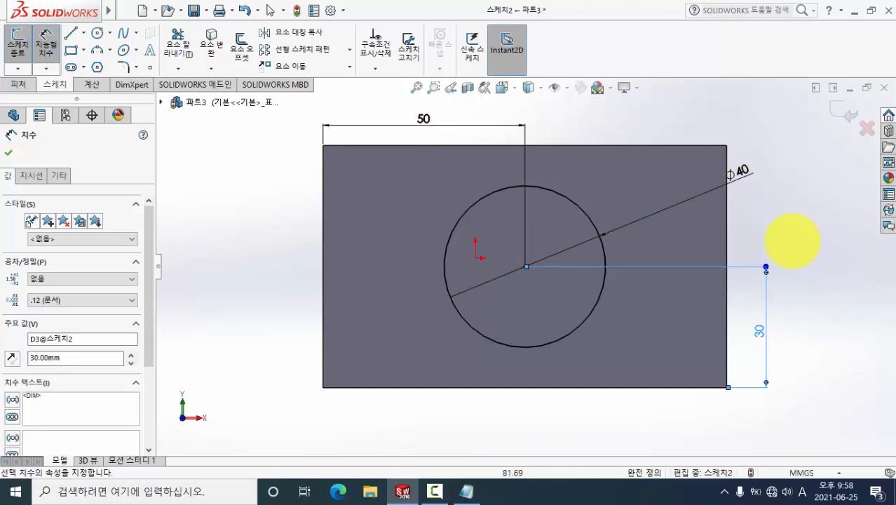
left_click(793, 241)
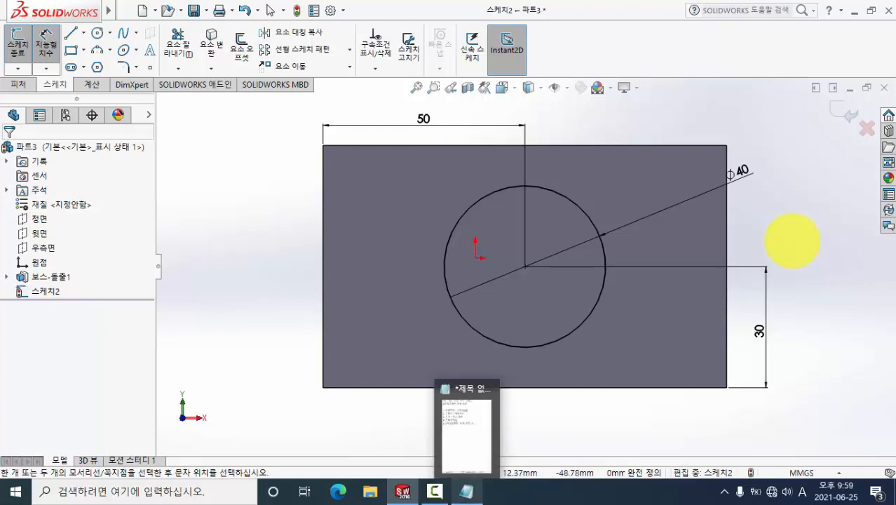
Step: Switch to Notepad, highlight workflow item 4 (스케치종료) in the modeling outline, and return to the SOLIDWORKS sketch
left_click(466, 491)
key("shift+Left")
key("shift+Left")
key("shift+Left")
key("shift+Left")
key("shift+Left")
key("shift+Left")
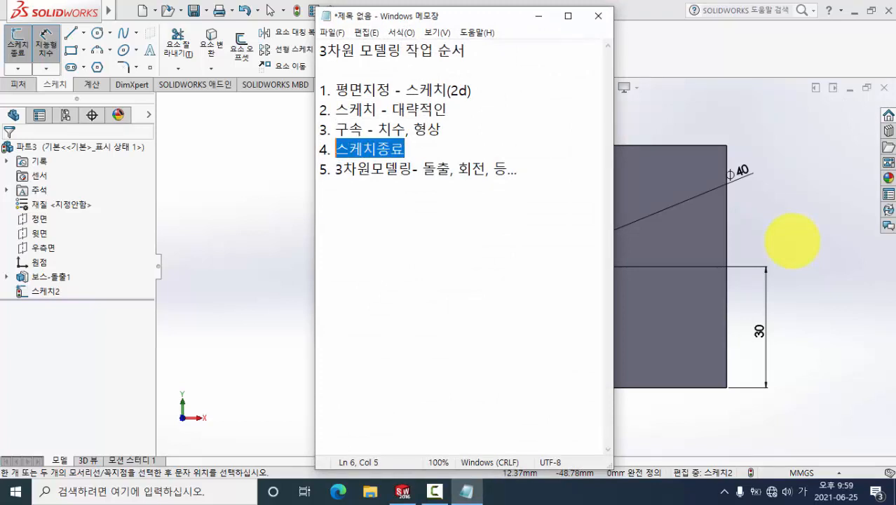
key("shift+Right")
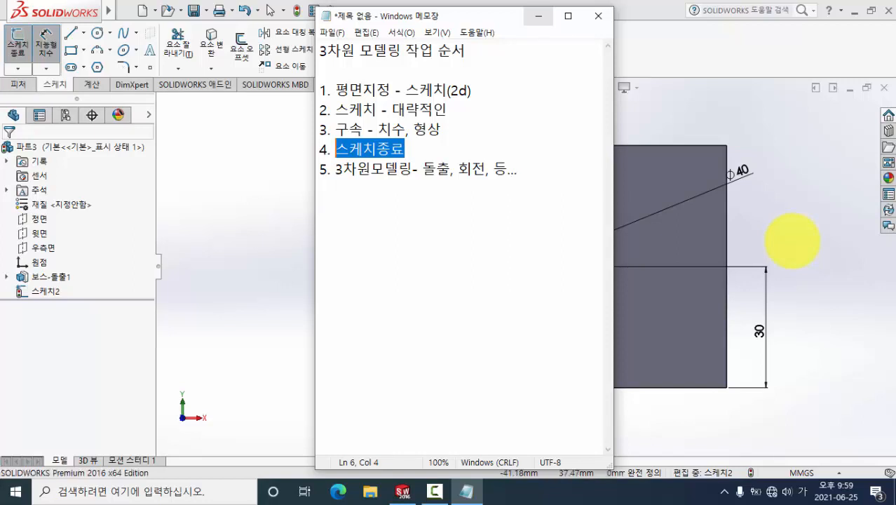
left_click(793, 240)
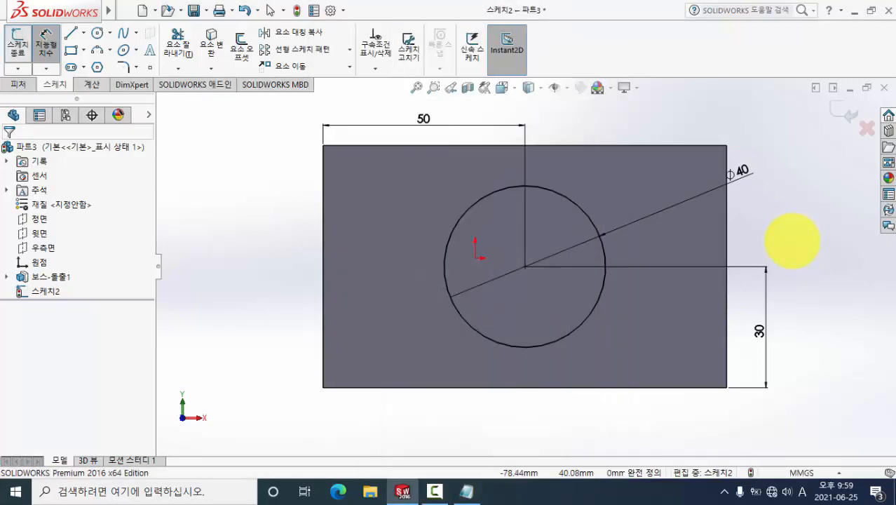
Step: Exit the circle sketch and switch the block to the isometric view (등각보기)
left_click(17, 45)
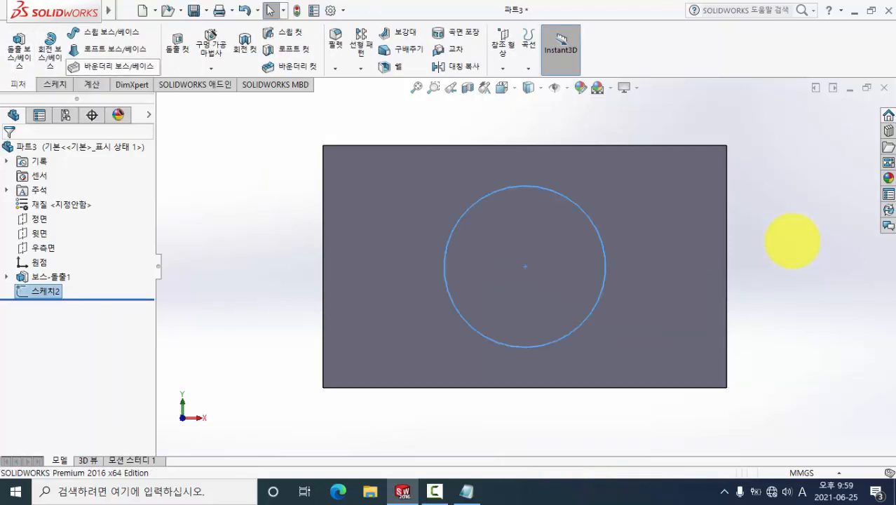
left_click(130, 10)
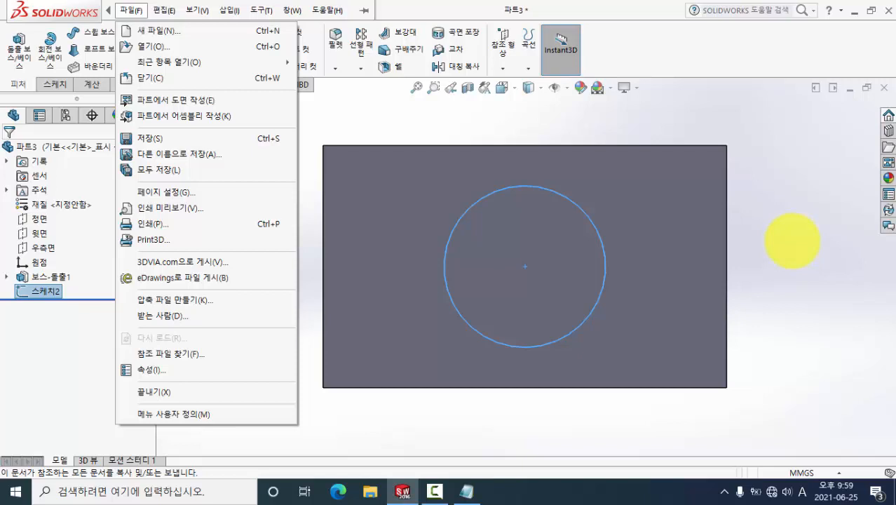
left_click(515, 88)
left_click(541, 88)
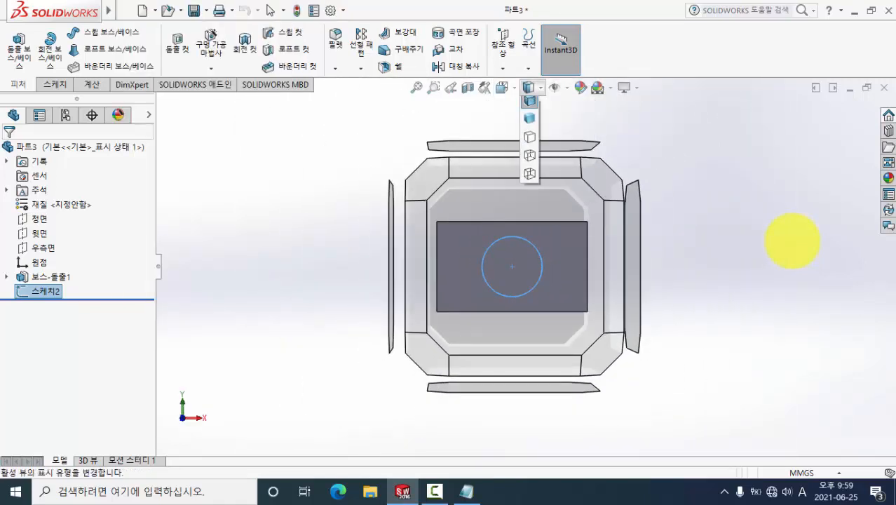
left_click(502, 87)
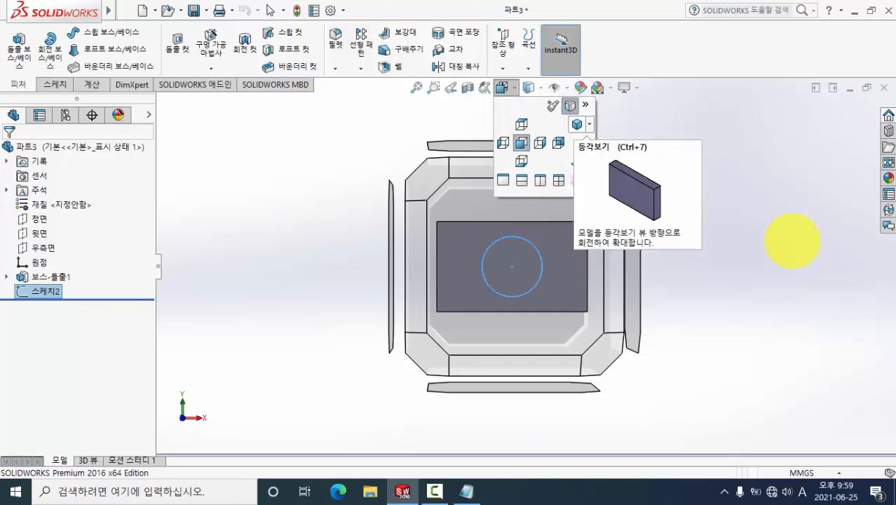
left_click(577, 124)
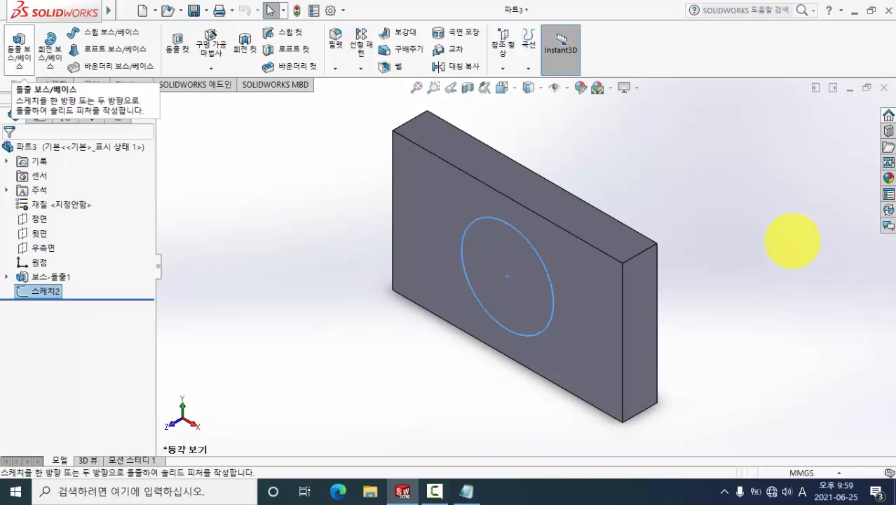
Step: Extrude the circle sketch outward from the block's face as a 50 mm blind boss merged with the block
left_click(19, 51)
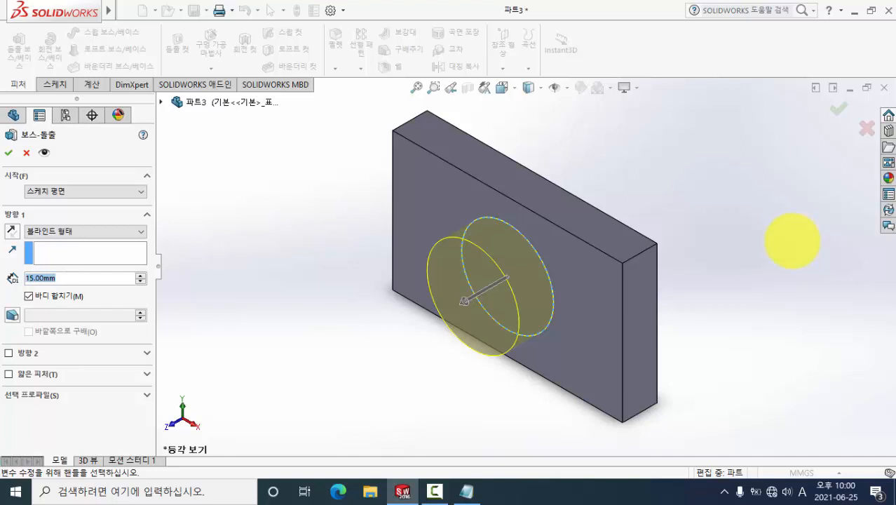
type("30")
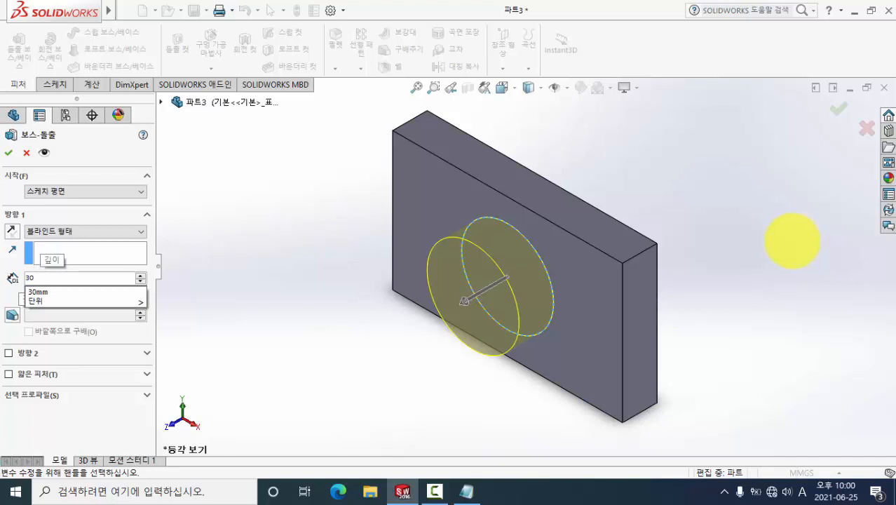
key("Return")
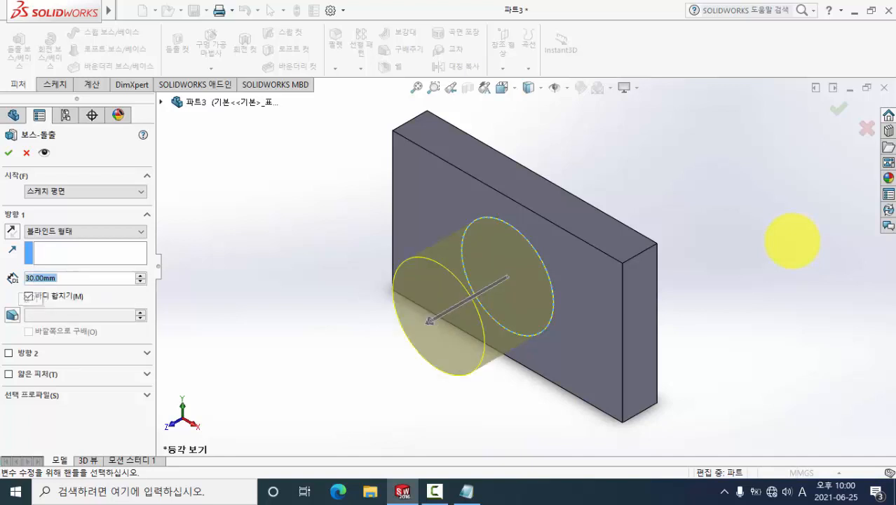
type("50")
key("Return")
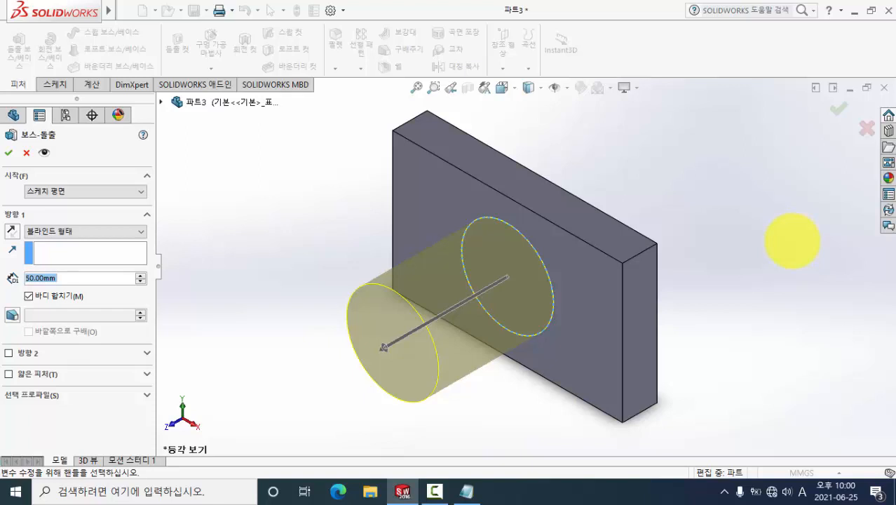
key("Return")
left_click(9, 152)
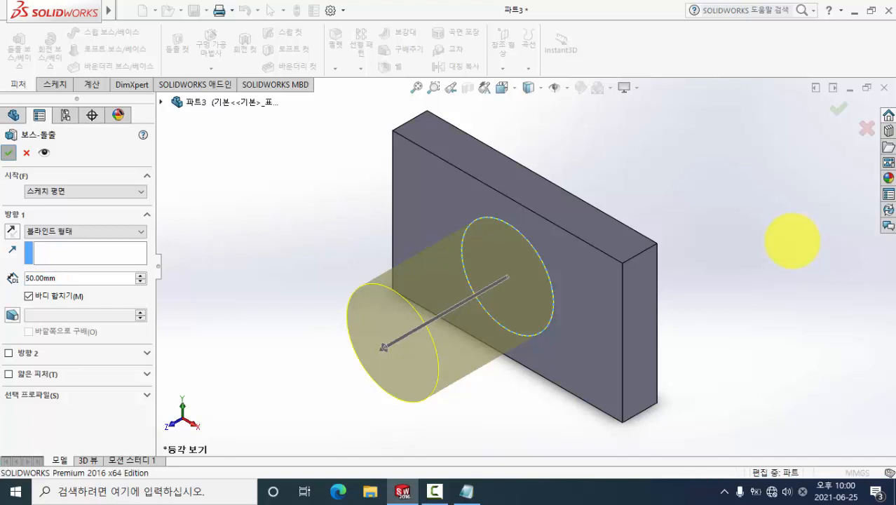
Step: Inspect the block and cylinder extrusions by selecting each feature in turn and viewing the model from several angles
middle_click_drag(792, 241, 793, 241)
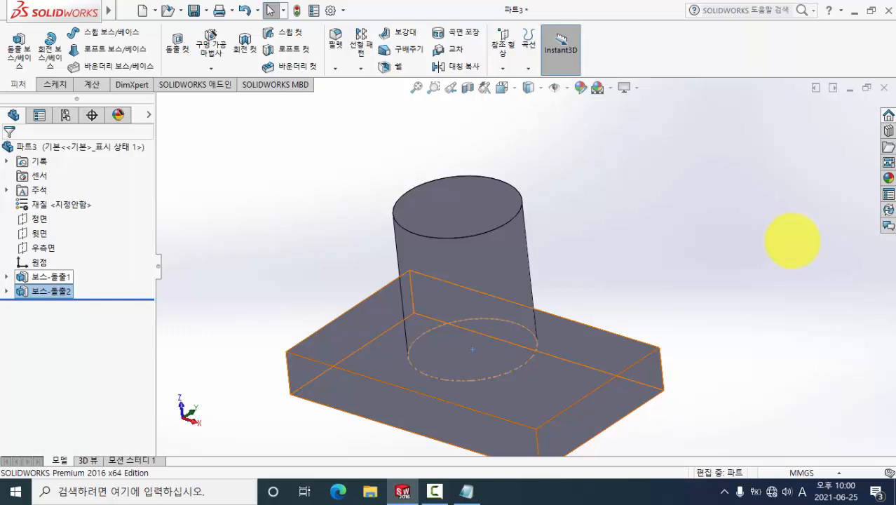
left_click(52, 277)
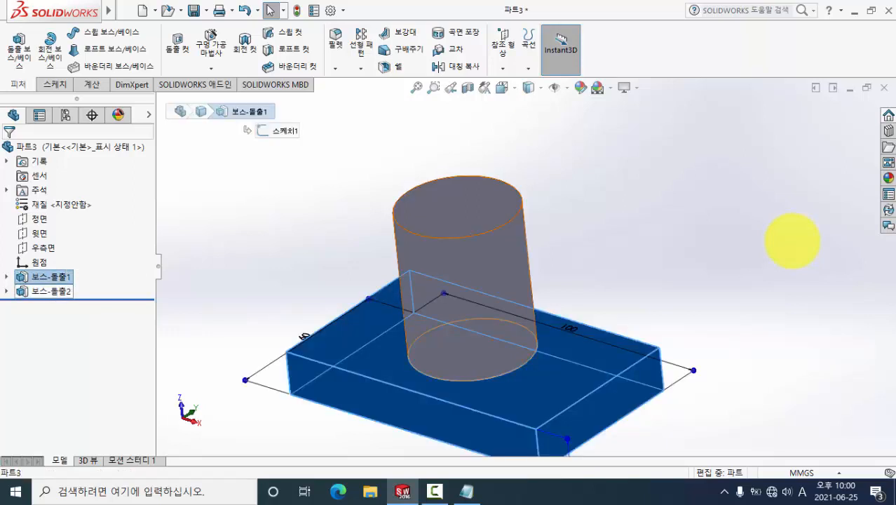
left_click(51, 292)
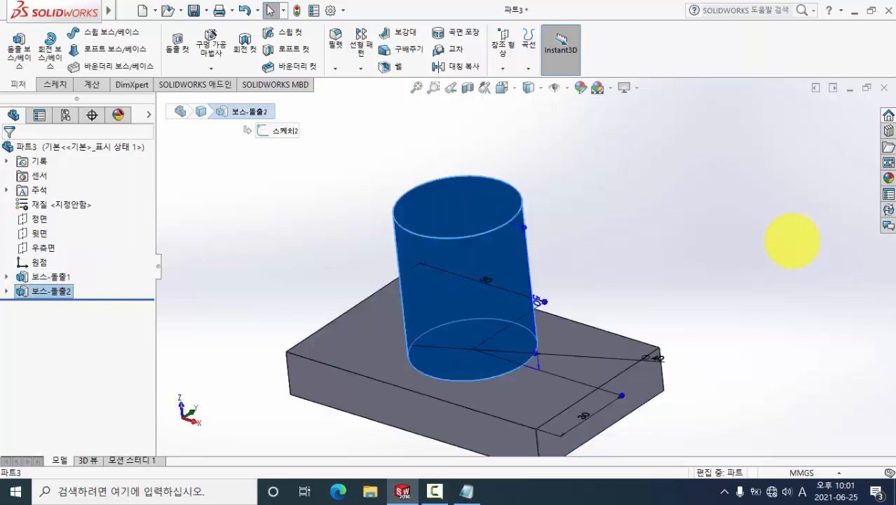
left_click(793, 241)
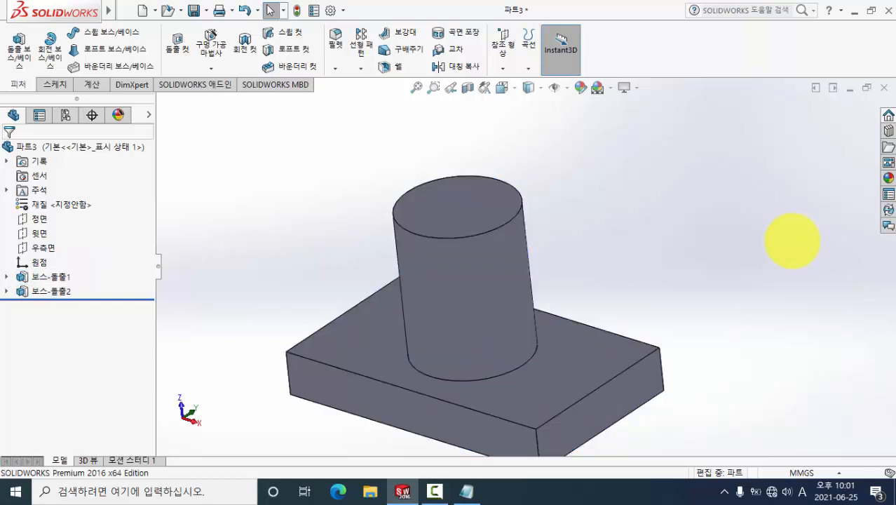
mouse_move(792, 241)
middle_mouse_down()
mouse_move(808, 261)
mouse_move(780, 263)
mouse_move(776, 238)
middle_mouse_up()
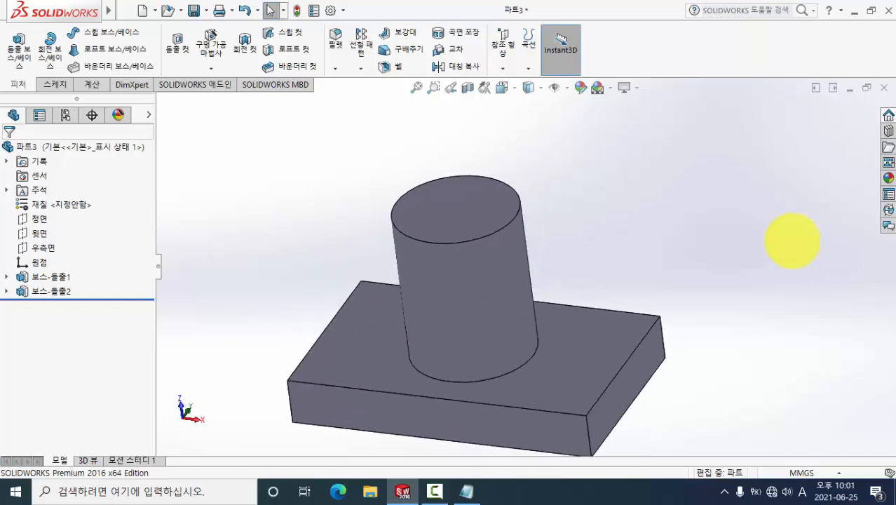